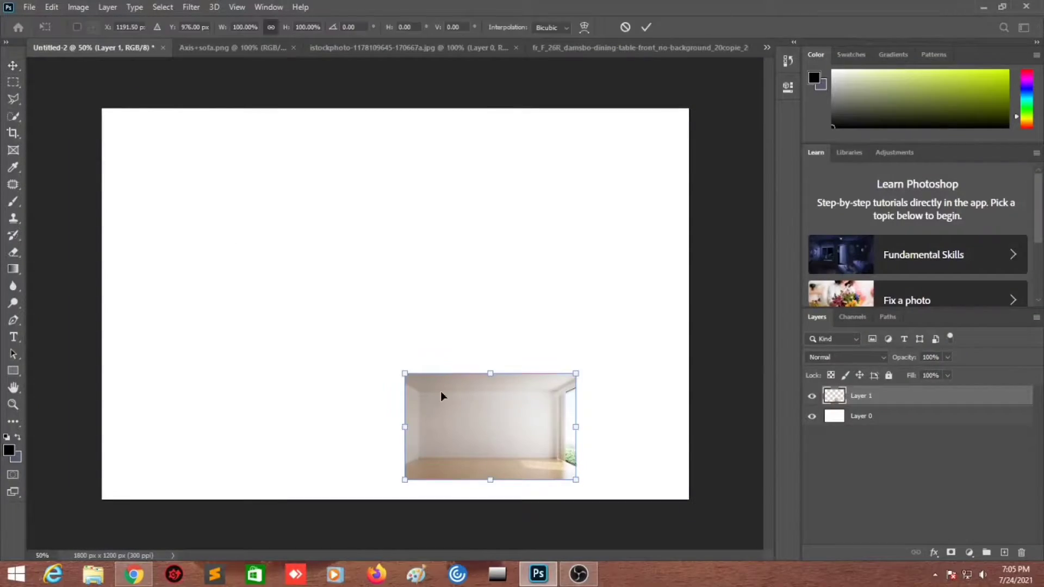
Free-transform the empty room photo so it stretches to fill the whole canvas.
drag(440, 396, 205, 288)
drag(583, 415, 696, 468)
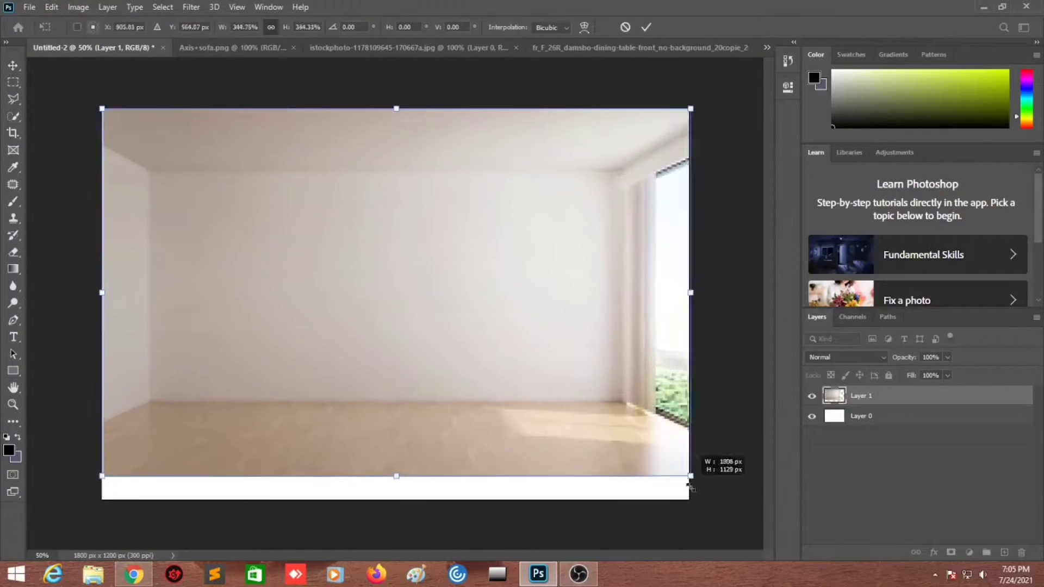
mouse_move(89, 105)
mouse_down()
mouse_move(103, 122)
mouse_move(103, 106)
mouse_up()
drag(103, 491, 83, 500)
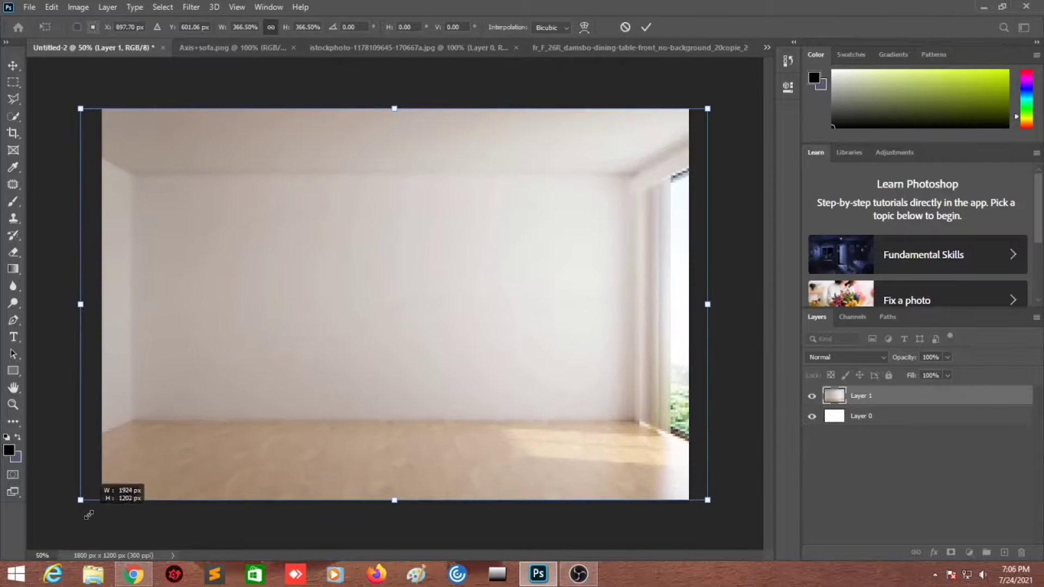
click(646, 27)
Close the stock room document and tint the composition with a blue Color Lookup 3D LUT.
click(419, 48)
click(515, 47)
click(136, 47)
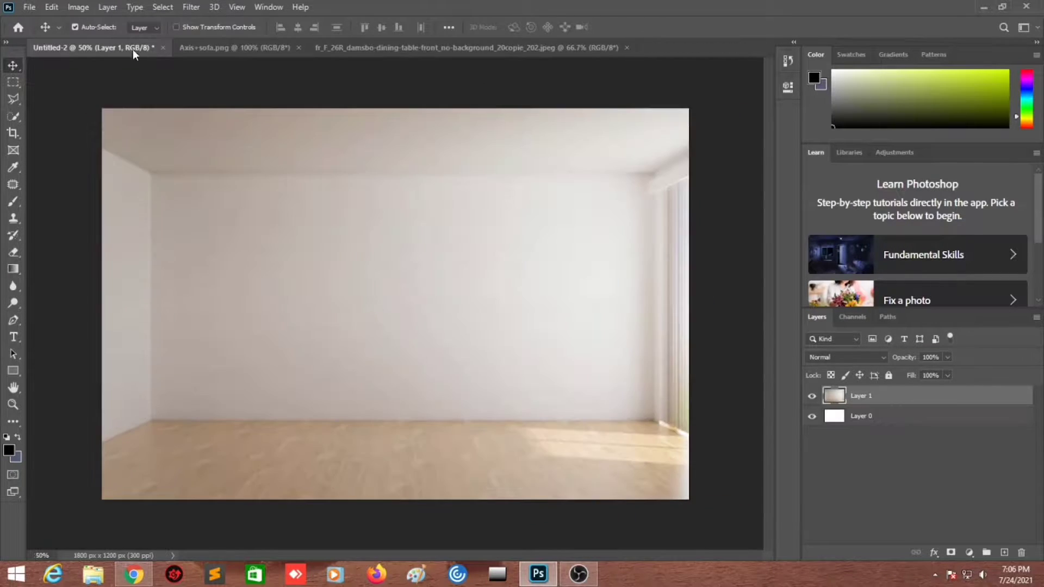
click(969, 552)
click(974, 481)
click(702, 127)
click(707, 163)
click(752, 82)
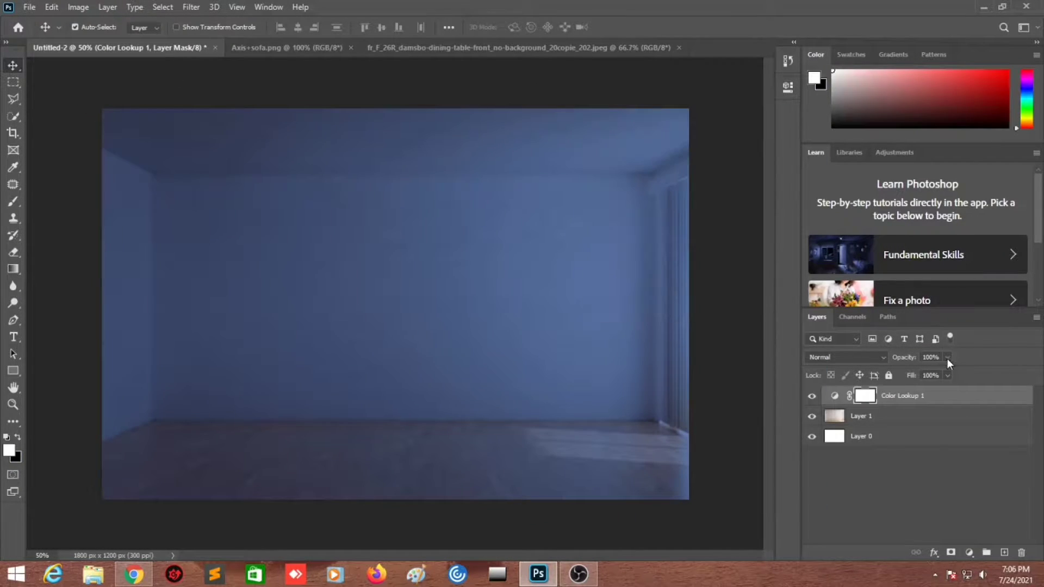
click(948, 358)
Lower the blue tint's opacity, then Magic Wand and delete the sofa photo's white background.
drag(951, 372, 940, 372)
key(ctrl+Tab)
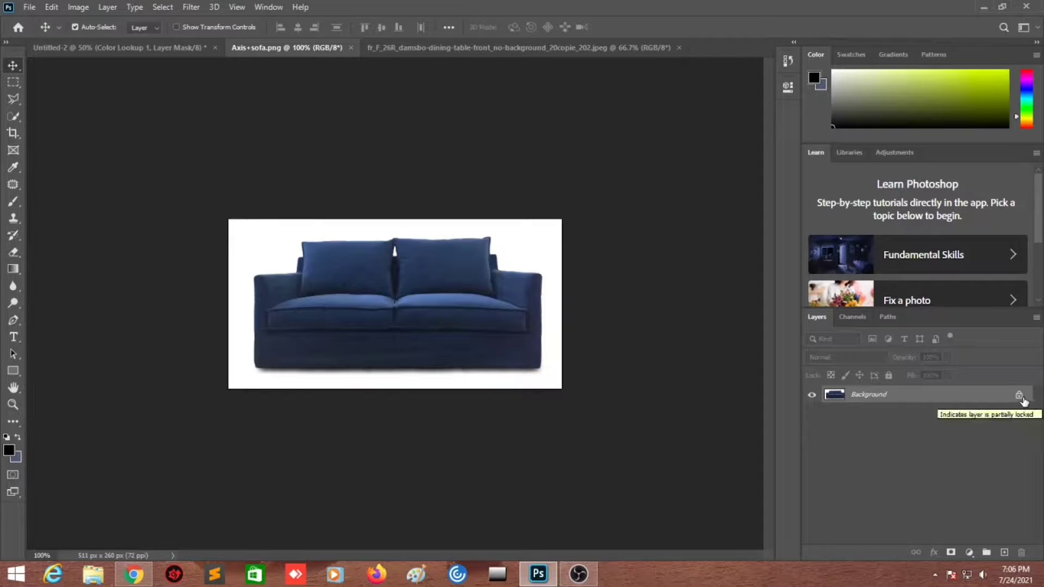
click(1019, 395)
key(w)
click(273, 240)
key(Delete)
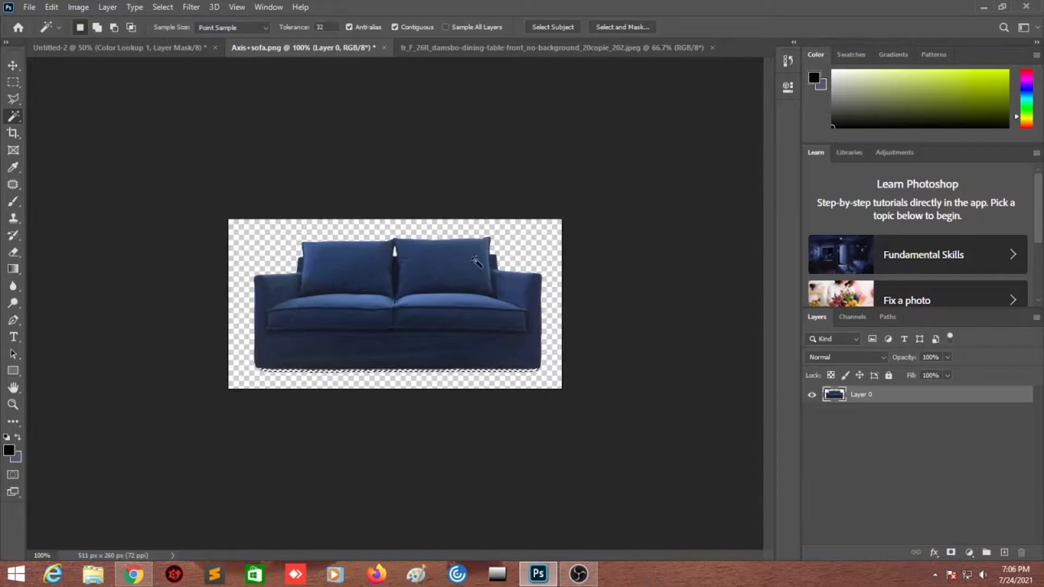
Drag the cut-out sofa into Untitled-2, scaling it down and positioning it in the room.
key(v)
drag(475, 262, 361, 425)
key(ctrl+t)
mouse_move(303, 326)
mouse_down()
mouse_move(293, 345)
mouse_move(417, 417)
mouse_move(434, 416)
mouse_up()
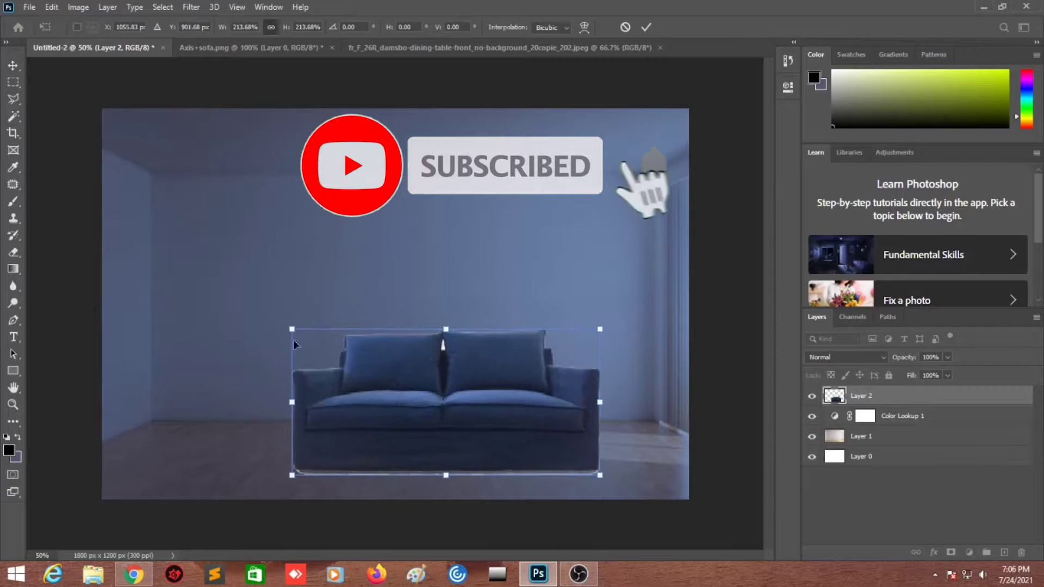
key(Return)
scroll(517, 308, up, 1)
key(ctrl+t)
key(Return)
scroll(462, 435, up, 3)
Select the sofa's leftover white fringe and add a layer mask to the sofa layer.
key(w)
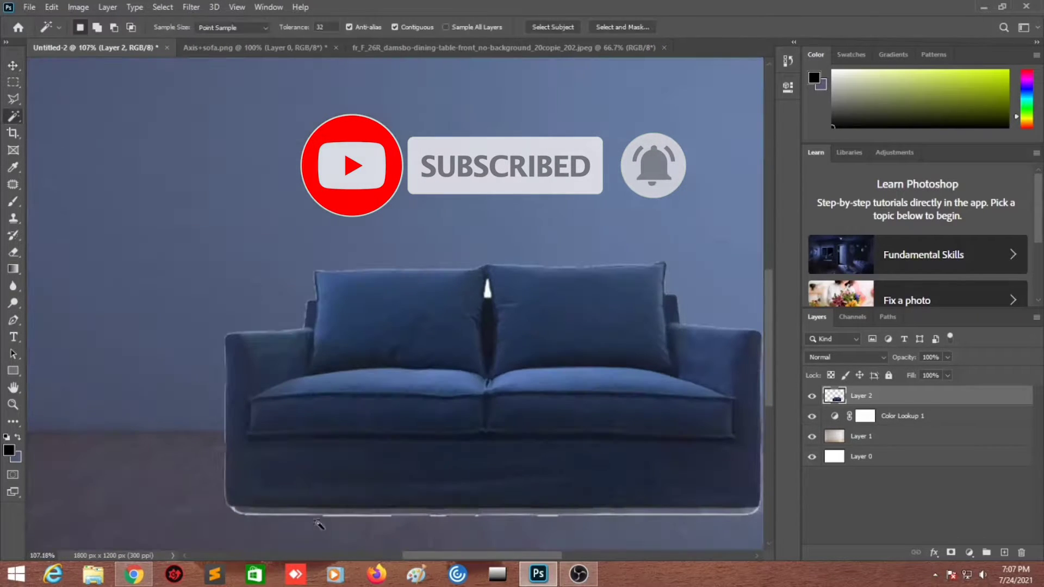
click(317, 522)
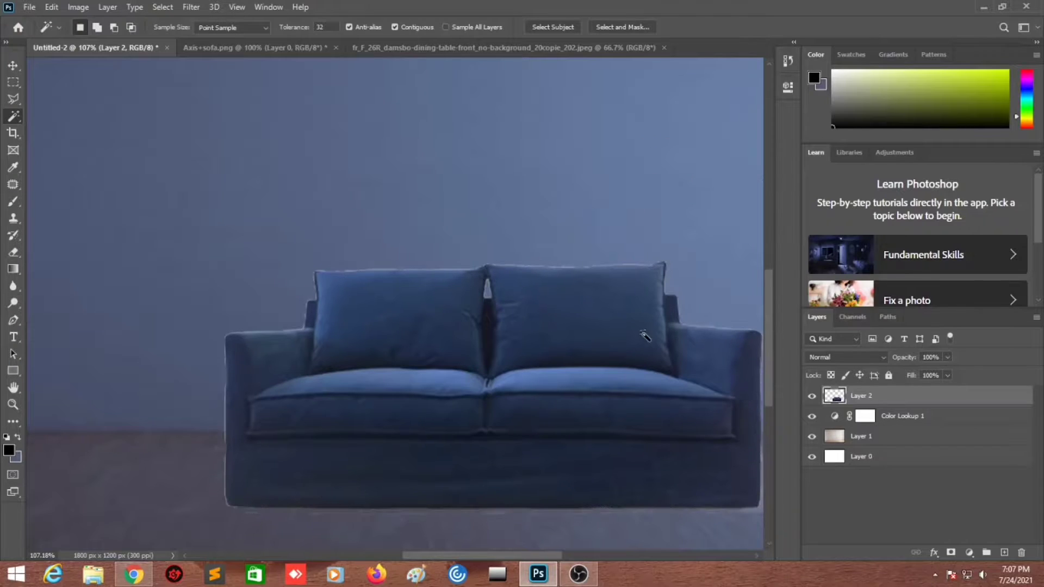
click(953, 553)
Paint on the sofa's mask with a small brush to hide the white edge fringes.
key(b)
scroll(277, 349, down, 2)
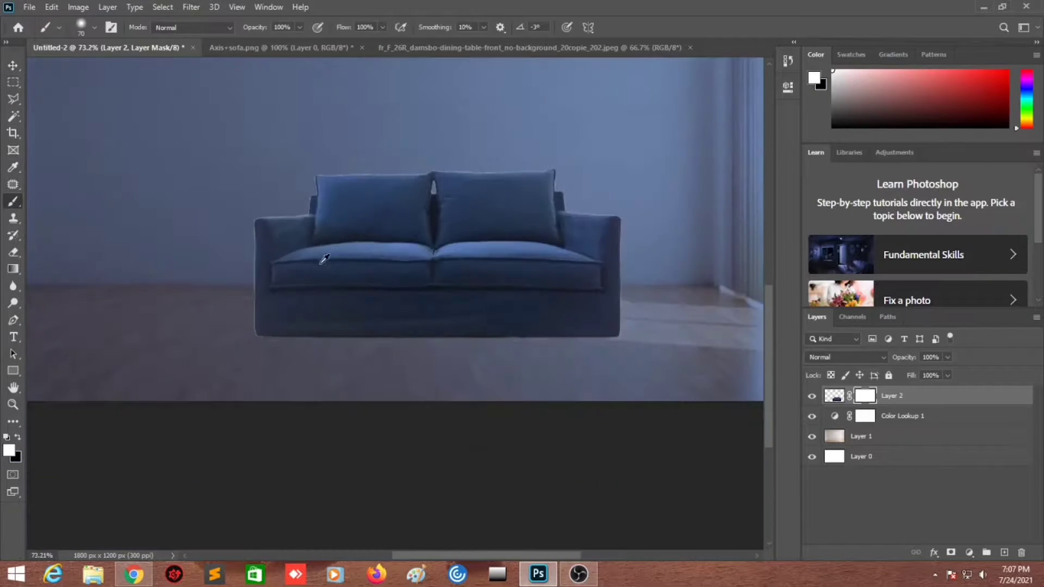
scroll(277, 350, up, 5)
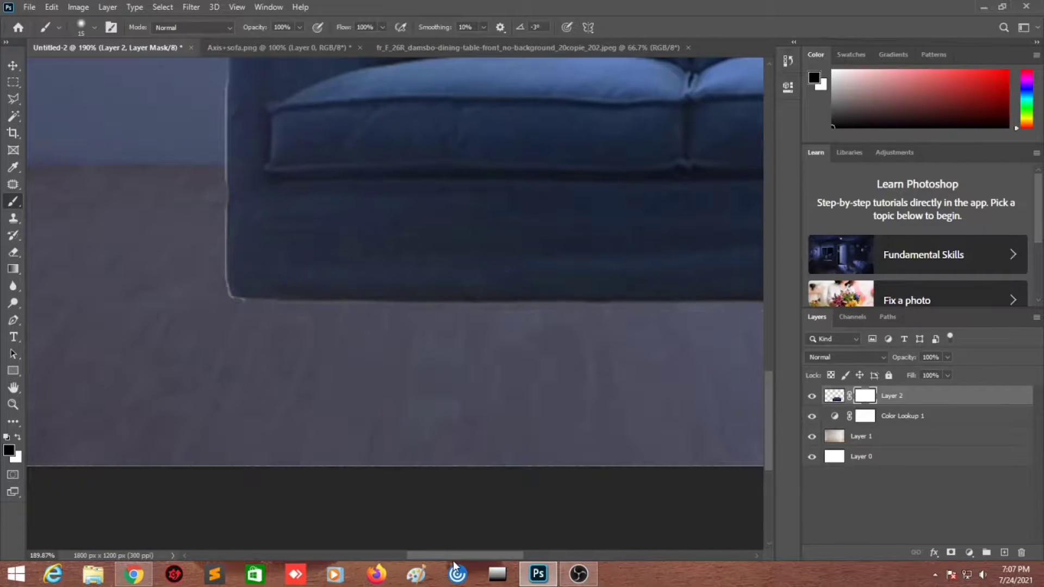
scroll(330, 139, down, 3)
scroll(329, 139, up, 5)
key(bracketleft)
key(bracketleft)
key(bracketleft)
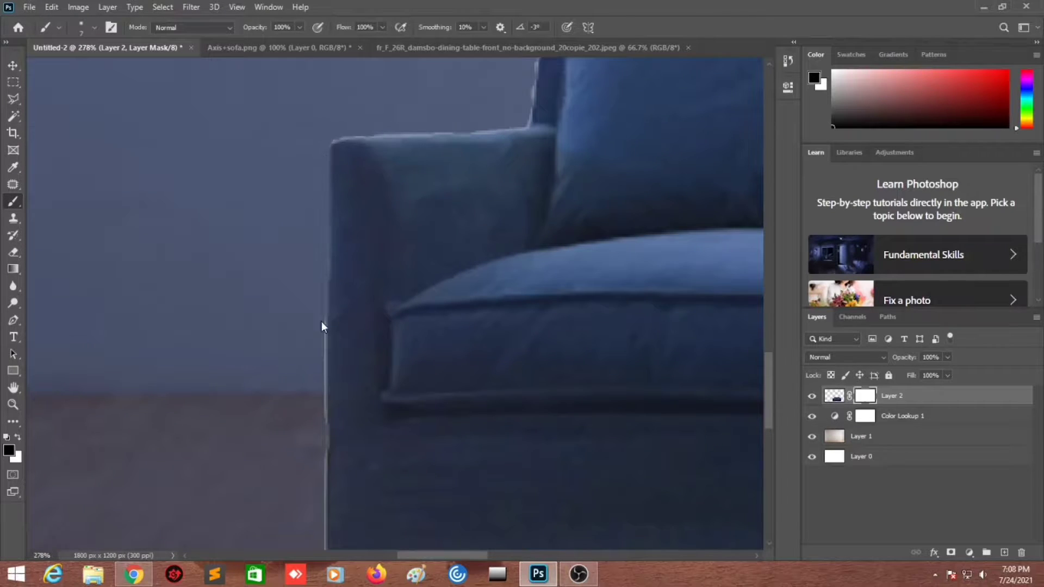
scroll(323, 201, down, 3)
key(x)
scroll(337, 305, up, 2)
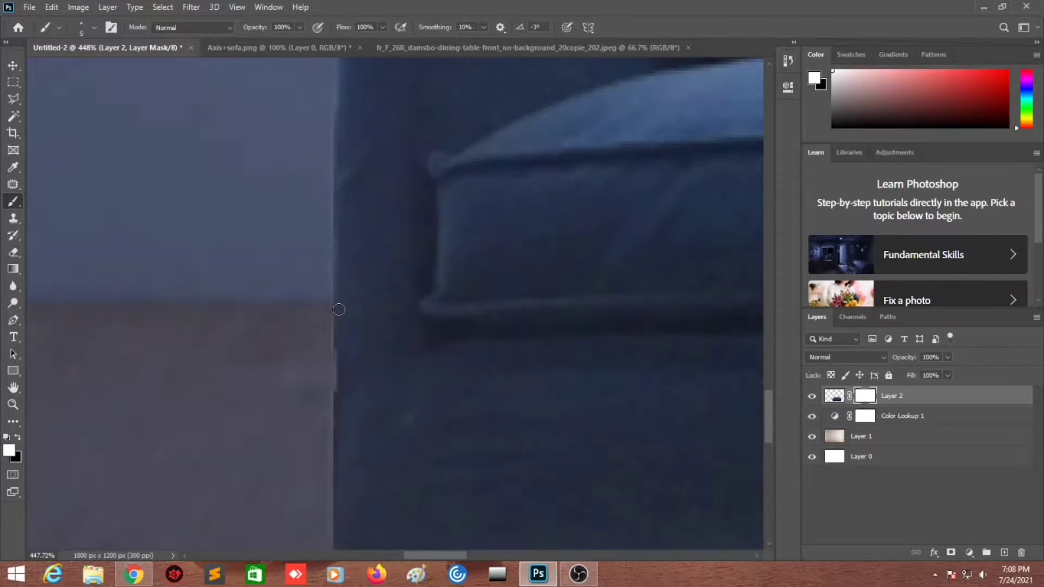
scroll(371, 191, up, 2)
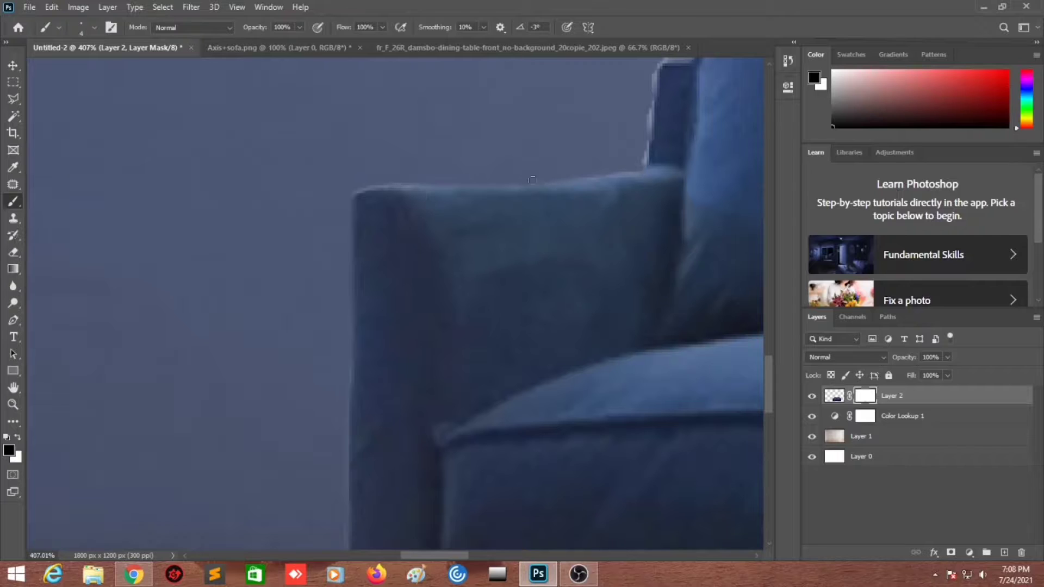
scroll(532, 179, up, 2)
scroll(620, 310, down, 2)
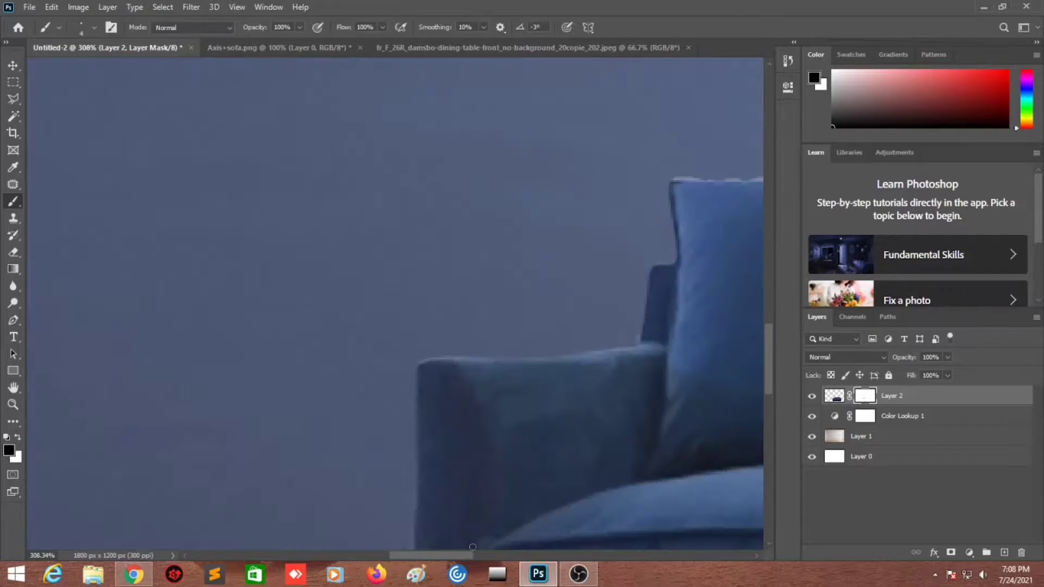
scroll(173, 233, down, 1)
scroll(512, 531, right, 5)
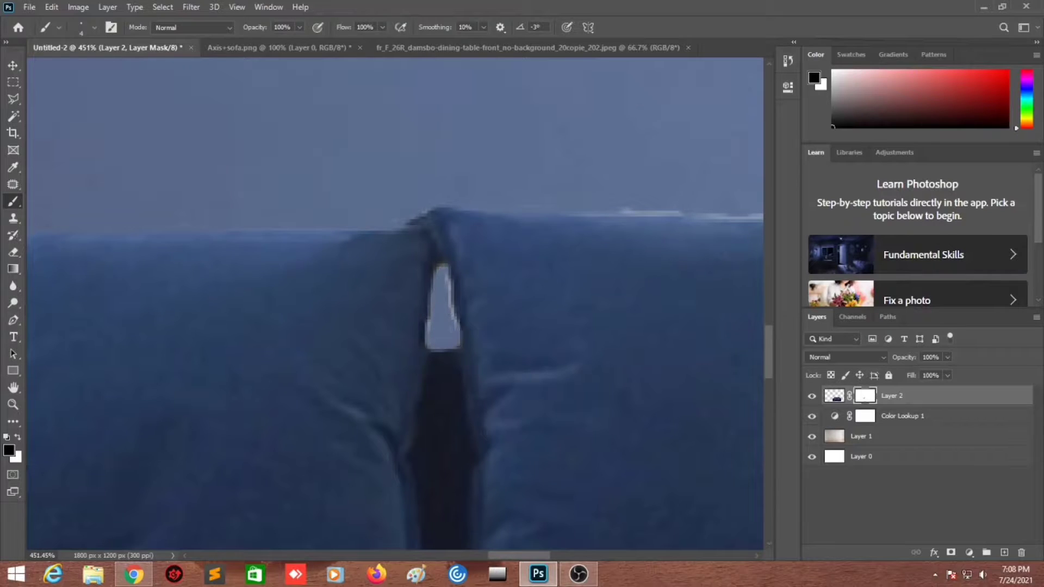
drag(589, 270, 290, 211)
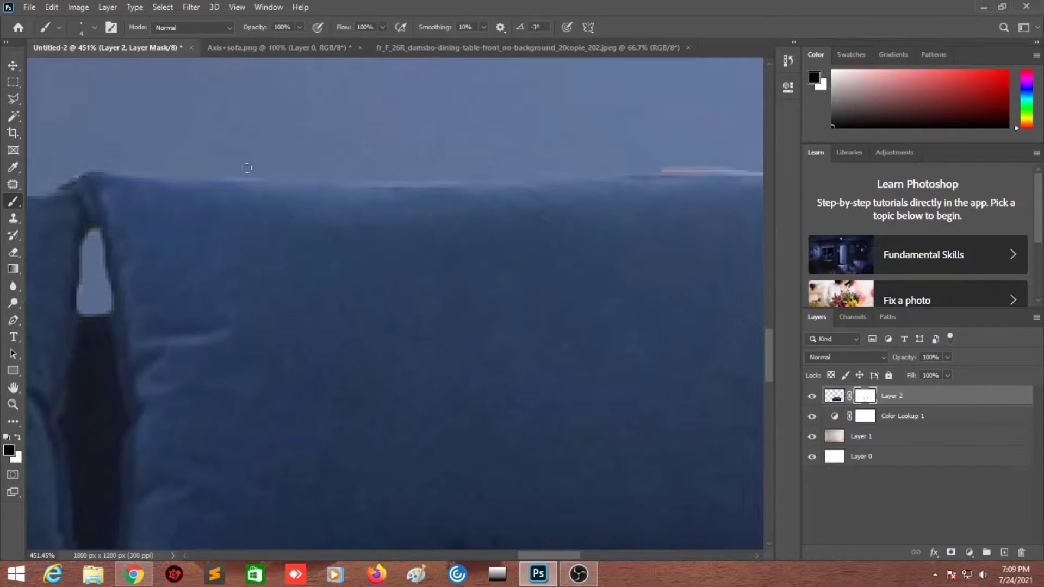
drag(538, 555, 562, 554)
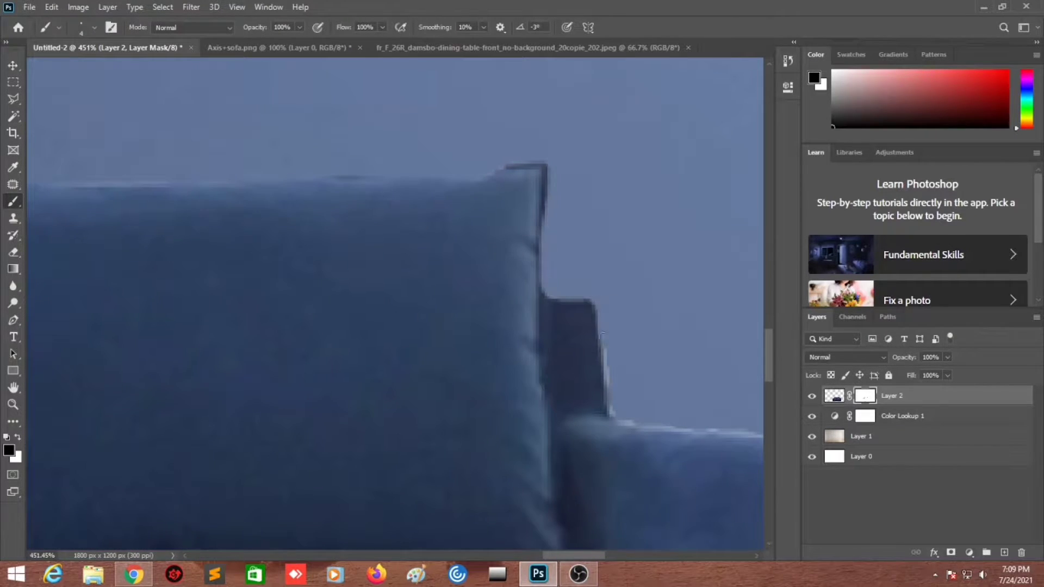
drag(623, 422, 203, 424)
scroll(496, 443, down, 5)
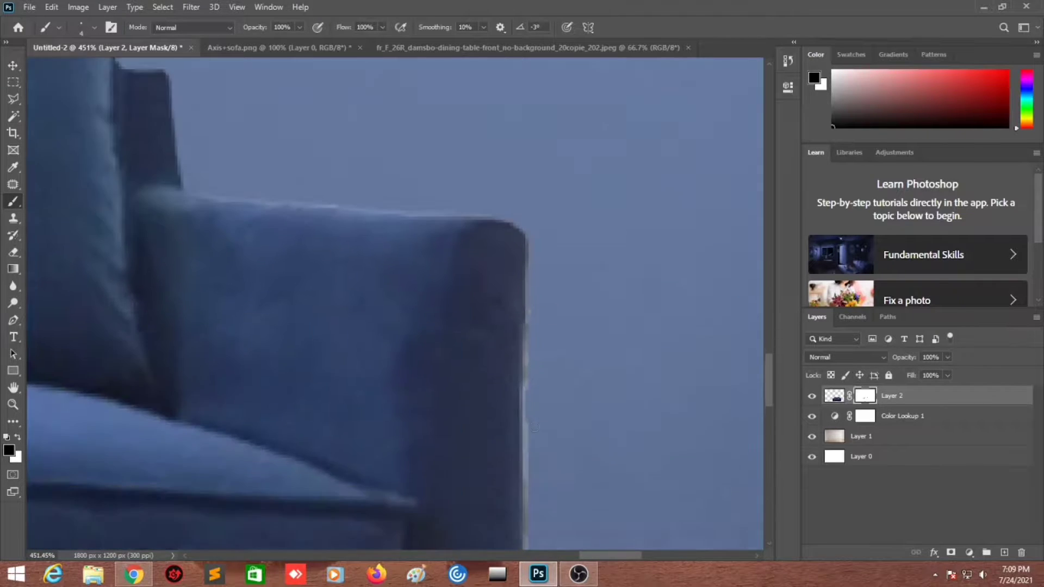
scroll(516, 244, down, 5)
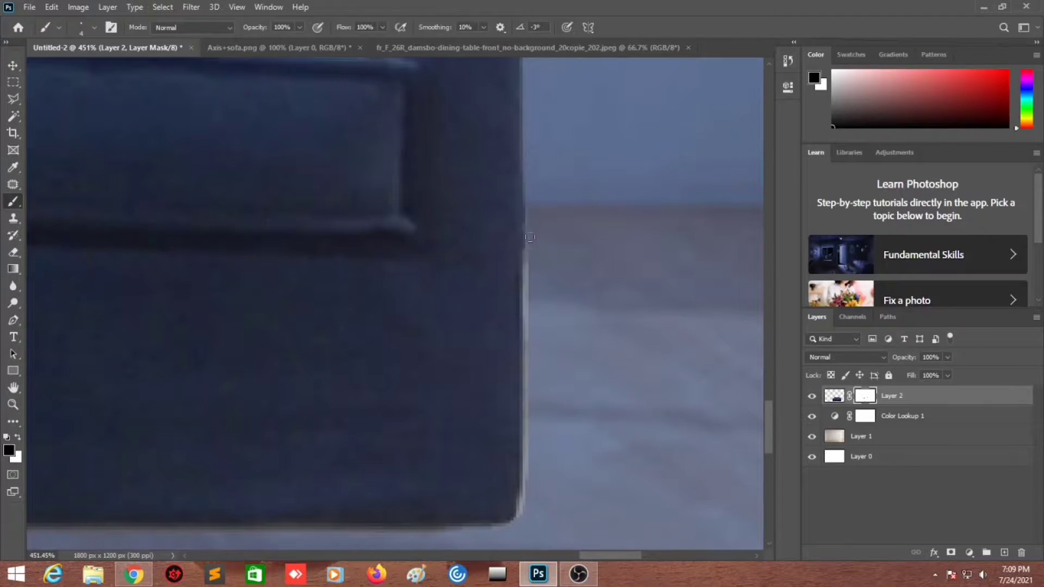
scroll(530, 237, down, 3)
key(ctrl+0)
Add a Color Lookup adjustment clipped to the sofa at about 68% opacity.
click(834, 395)
click(969, 553)
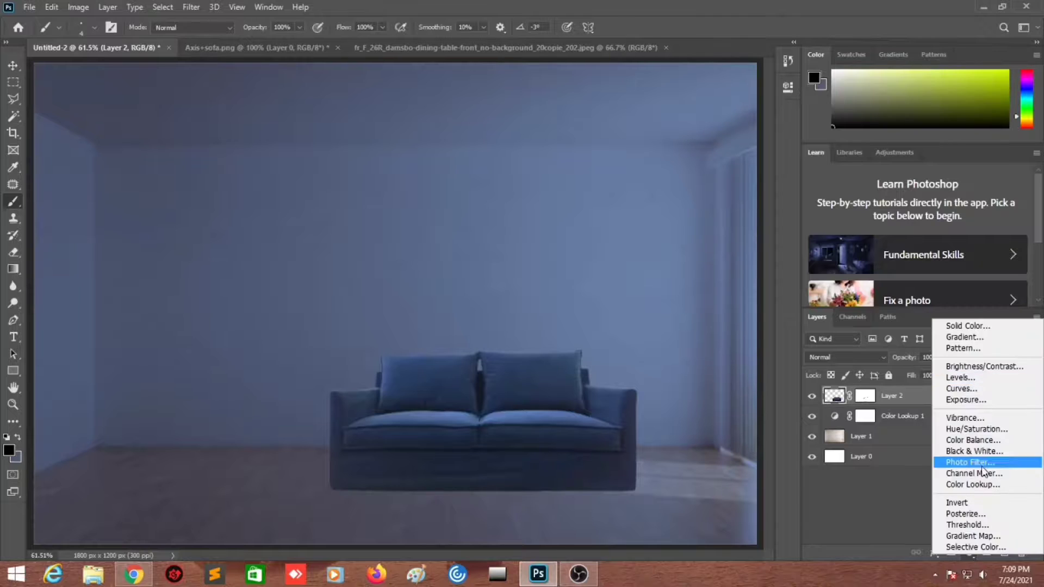
click(974, 485)
click(678, 310)
click(947, 358)
drag(917, 373, 929, 373)
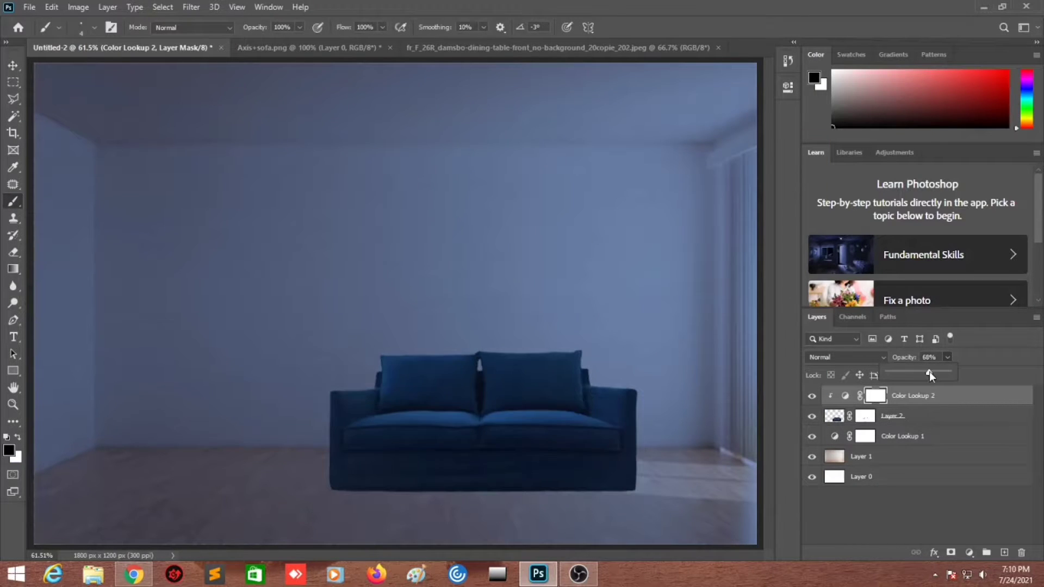
Add a clipped Brightness/Contrast adjustment that darkens the sofa.
click(969, 553)
click(973, 359)
drag(677, 157, 647, 161)
scroll(734, 337, down, 2)
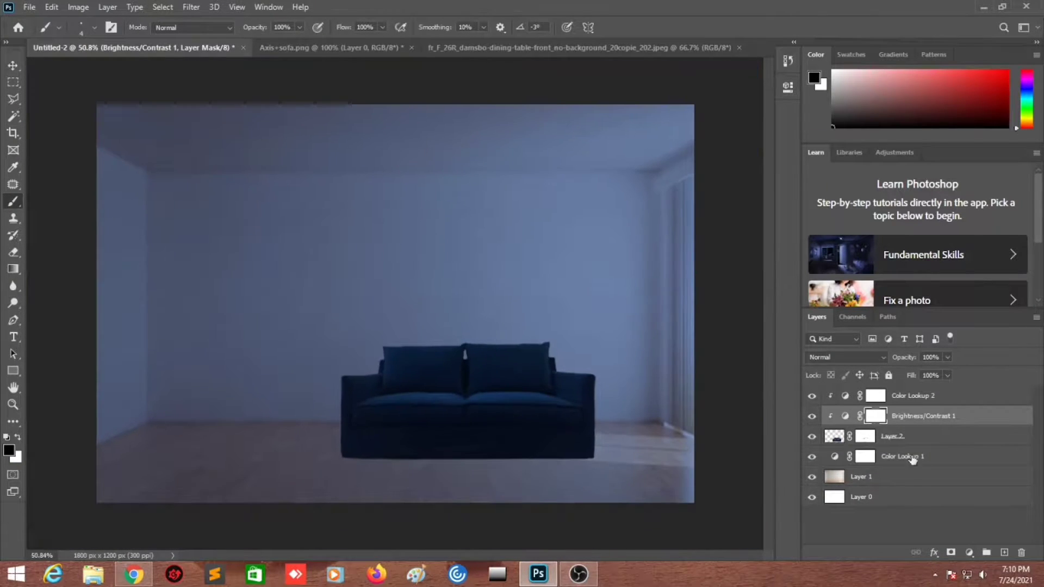
Magic Wand and delete the wooden table's white background.
click(544, 47)
click(179, 234)
key(Delete)
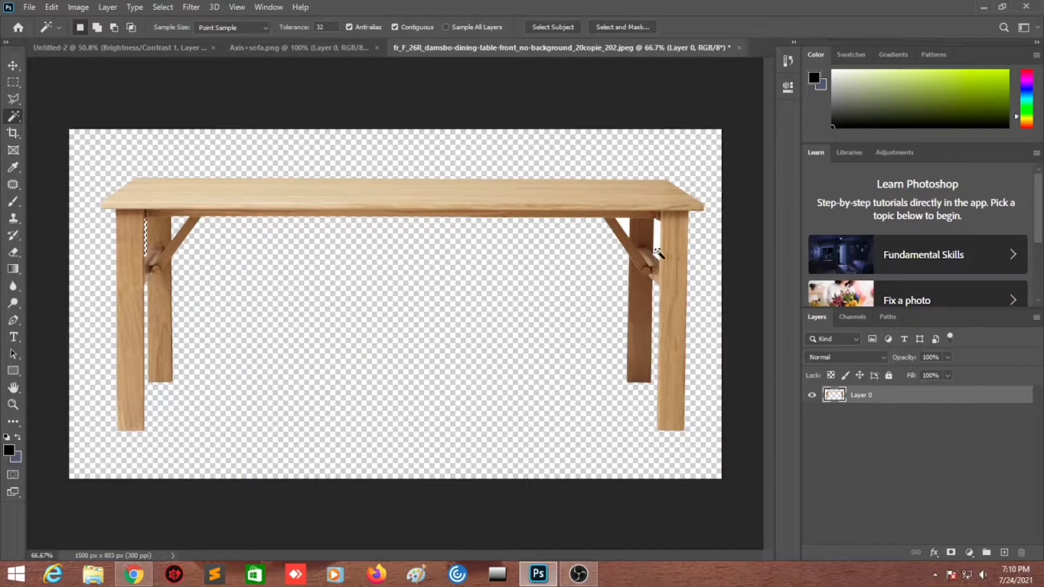
Paste the cut-out table into the room, scaled to coffee-table size in front of the sofa.
key(ctrl+a)
key(ctrl+c)
key(ctrl+Tab)
key(ctrl+v)
key(ctrl+t)
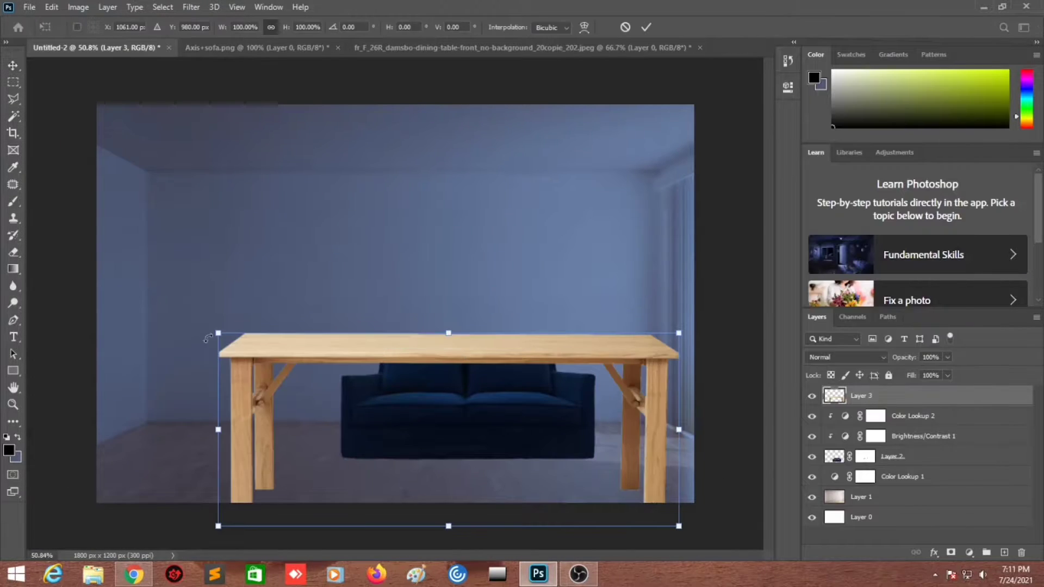
drag(221, 326, 498, 444)
mouse_move(545, 467)
mouse_down()
mouse_move(558, 476)
mouse_move(441, 445)
mouse_up()
key(Return)
scroll(479, 435, up, 3)
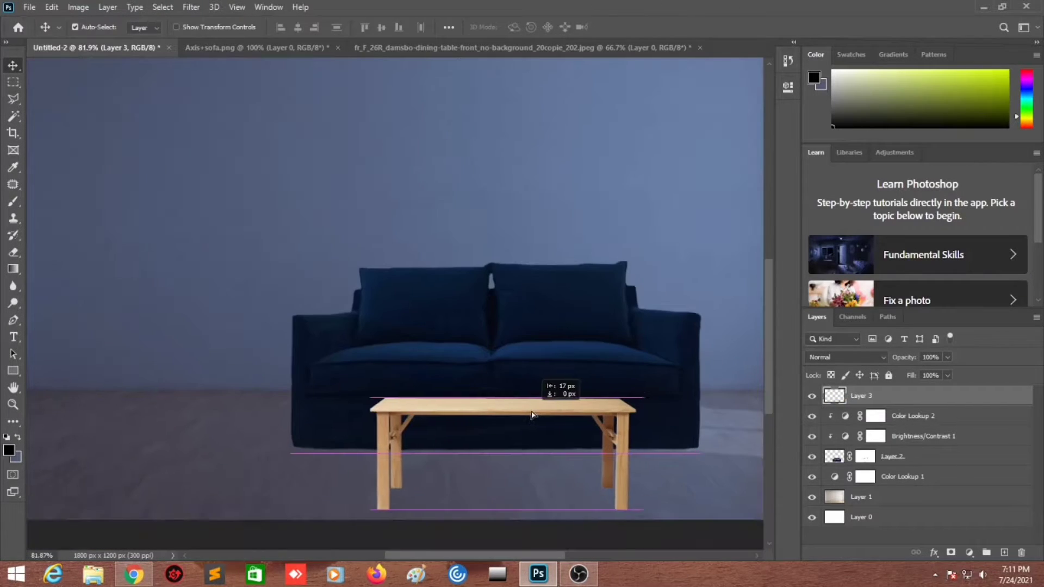
Add a Brightness/Contrast adjustment clipped to the table to darken it for the night room.
click(951, 552)
drag(675, 159, 607, 161)
key(ctrl+alt+g)
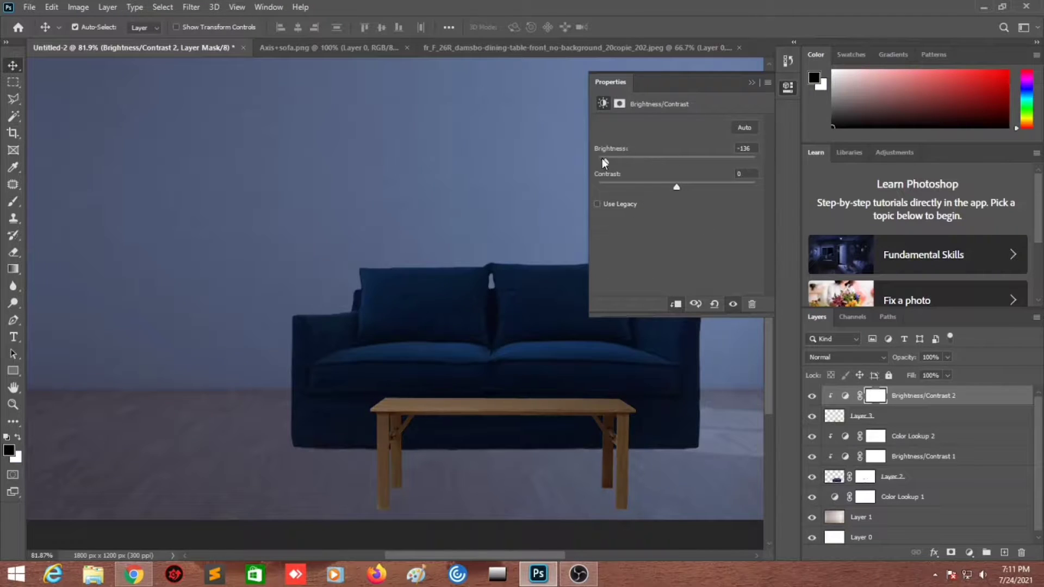
key(ctrl+0)
scroll(608, 301, up, 2)
Add a darker Brightness/Contrast layer with an inverted mask and paint soft shadow around the table and sofa.
click(970, 552)
drag(675, 159, 642, 158)
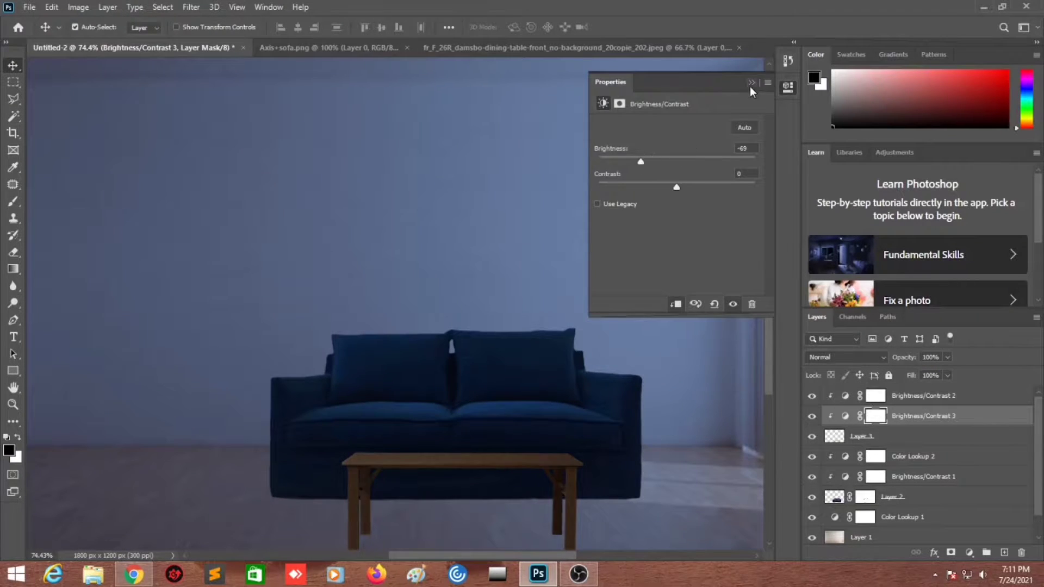
key(ctrl+i)
key(b)
key(shift+5)
key(shift+1)
scroll(362, 346, down, 3)
key(bracketright)
key(bracketright)
key(bracketright)
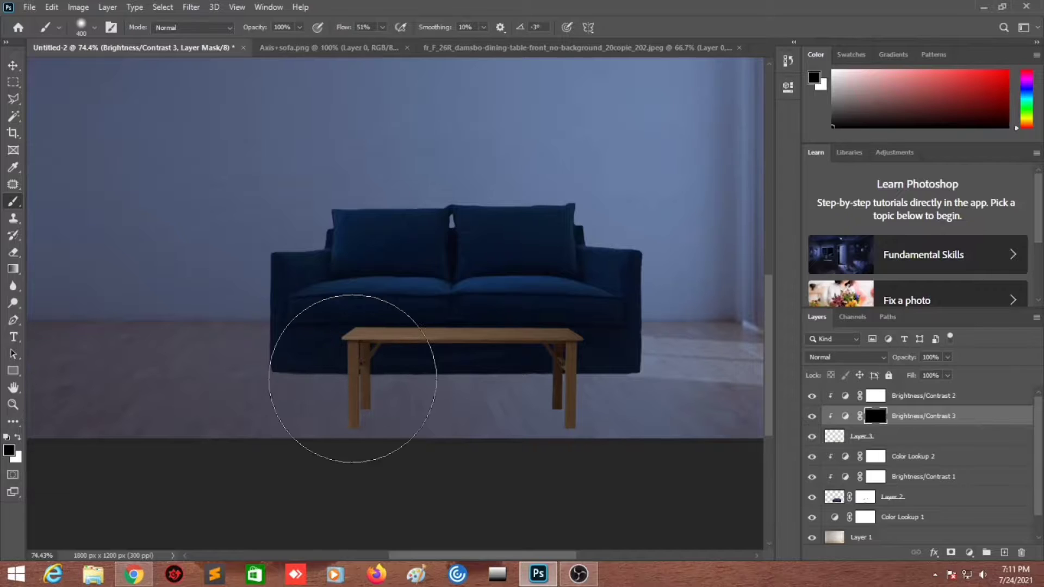
key(x)
drag(352, 379, 429, 338)
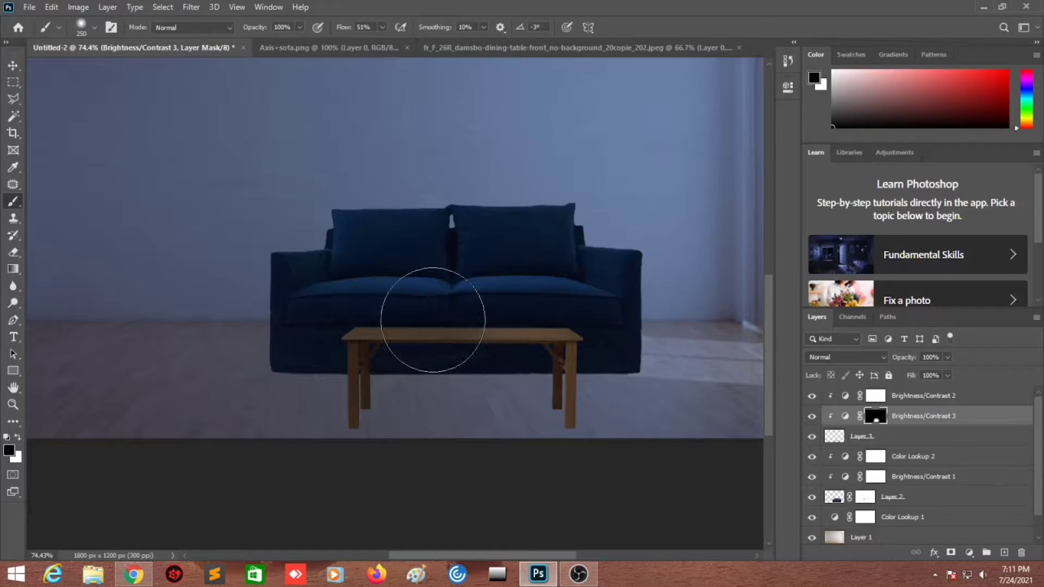
Continue painting the shadow mask around the table legs at varying brush sizes.
scroll(455, 424, up, 1)
key(bracketright)
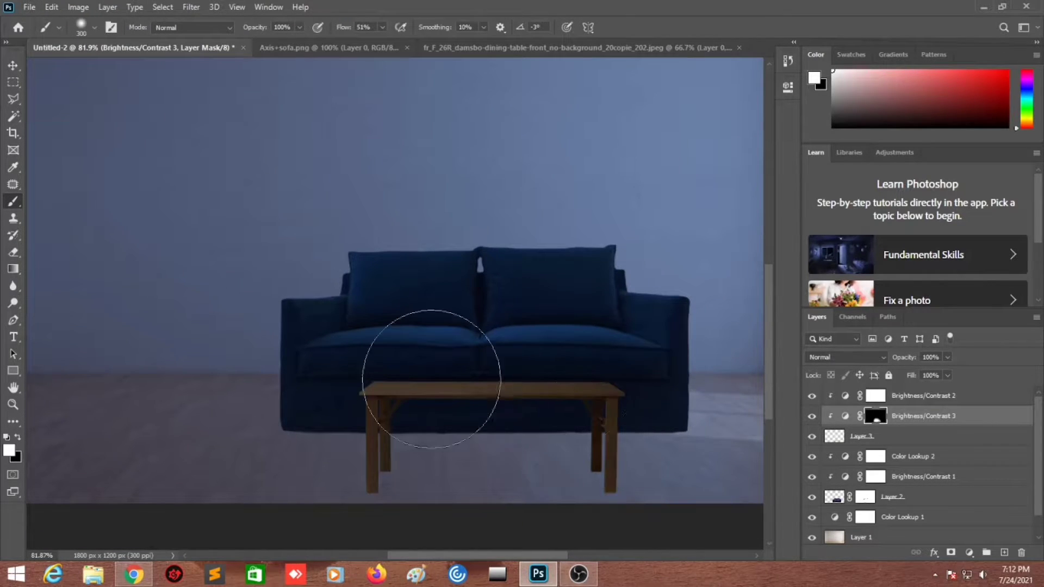
scroll(619, 369, up, 4)
key(bracketleft)
scroll(620, 413, up, 5)
key(bracketleft)
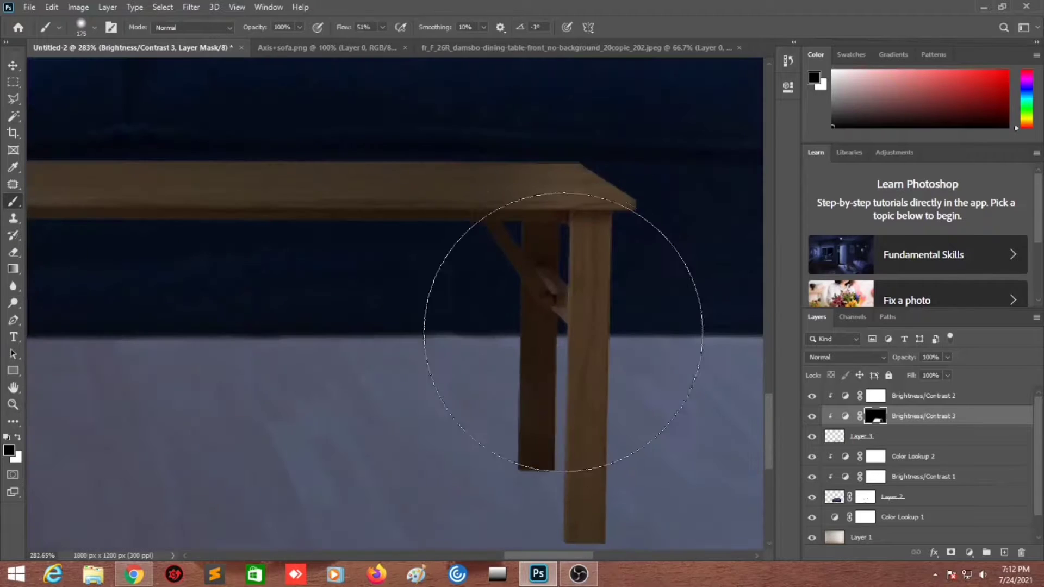
scroll(638, 148, down, 3)
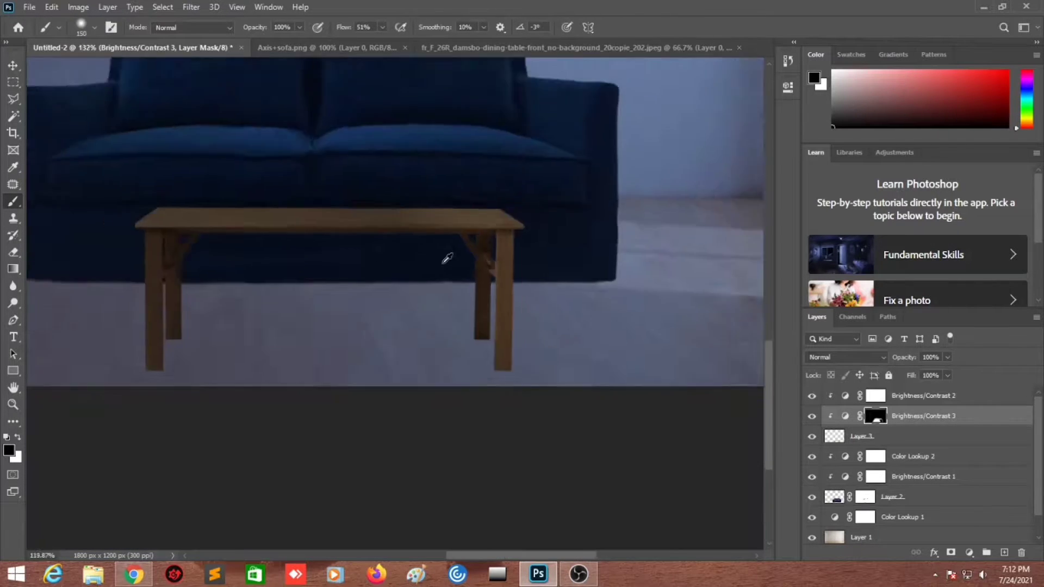
scroll(443, 256, down, 2)
scroll(578, 439, down, 1)
key(bracketright)
scroll(953, 432, down, 1)
Create a new empty layer above Color Lookup 2 and paint a dark shadow under the right table leg.
click(953, 433)
key(ctrl+shift+alt+n)
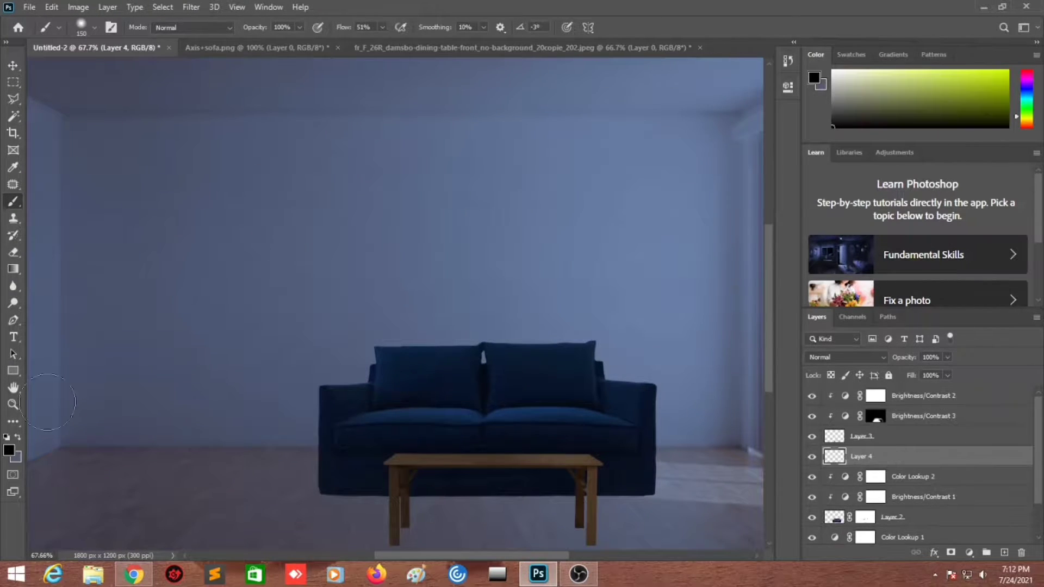
scroll(544, 435, up, 3)
click(98, 34)
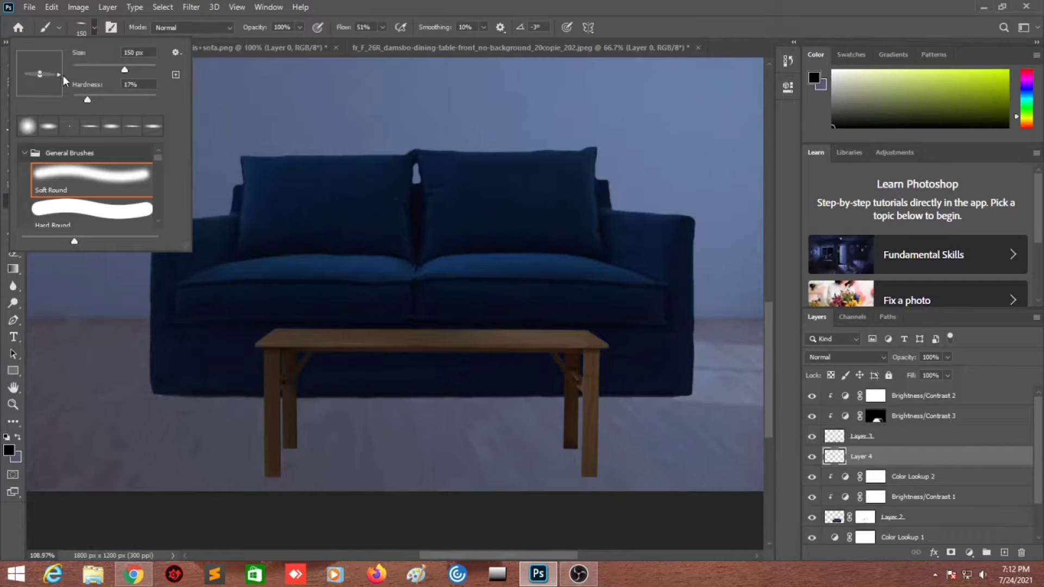
drag(64, 76, 71, 74)
key(Return)
key(bracketleft)
key(bracketleft)
key(bracketleft)
drag(539, 481, 606, 477)
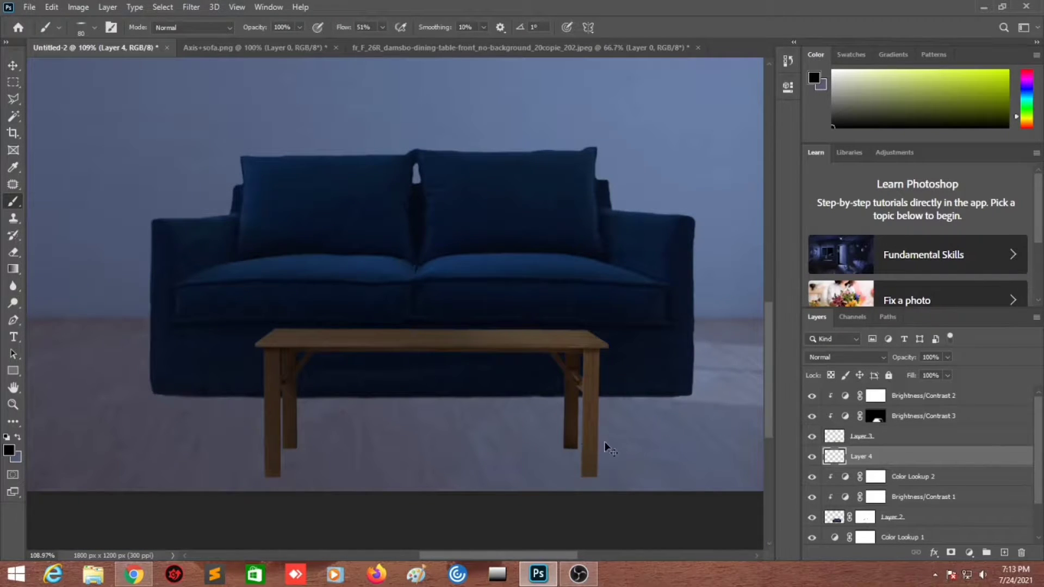
click(87, 27)
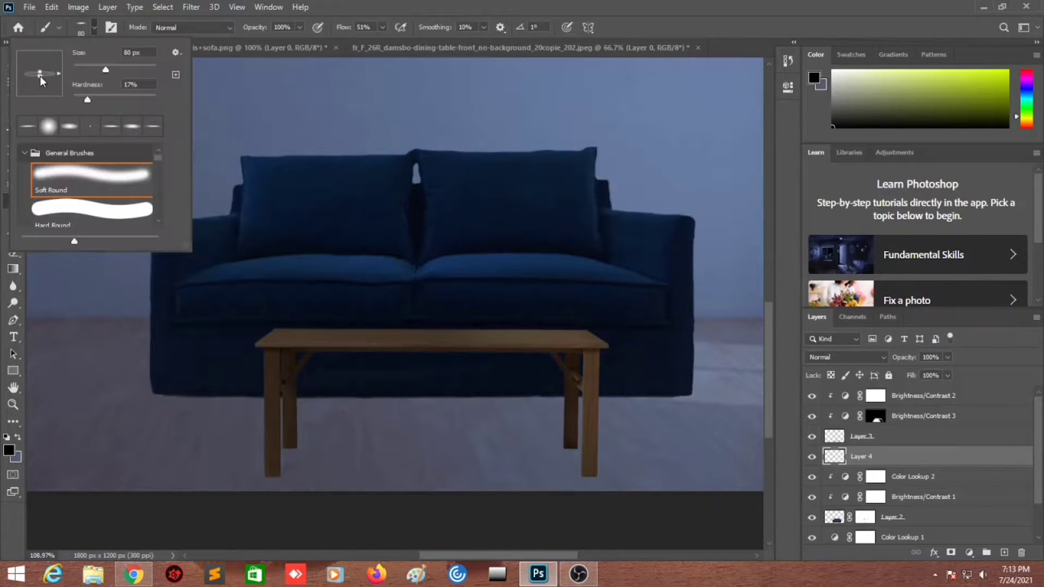
click(101, 29)
key(bracketleft)
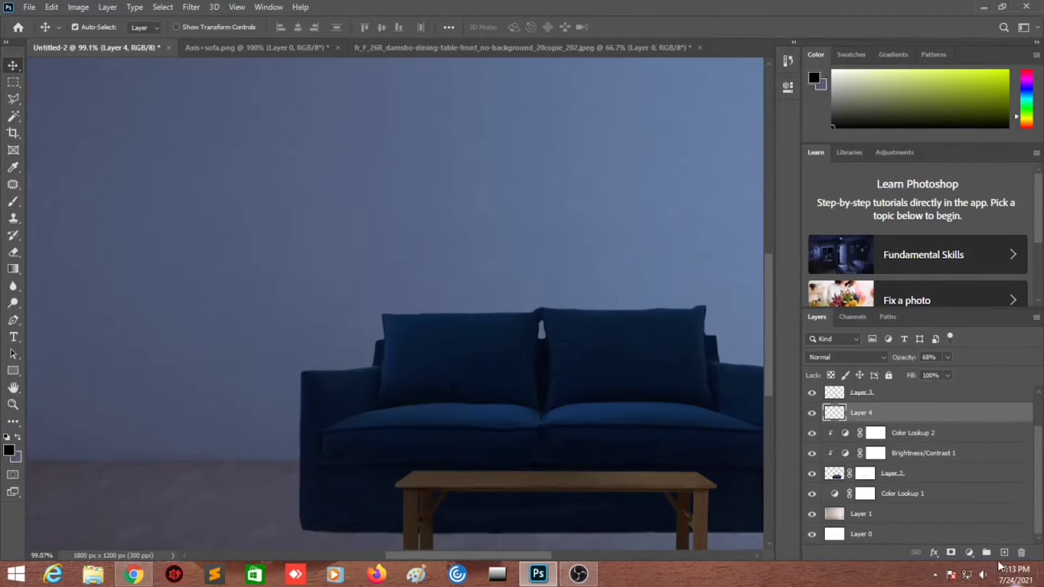
click(650, 453)
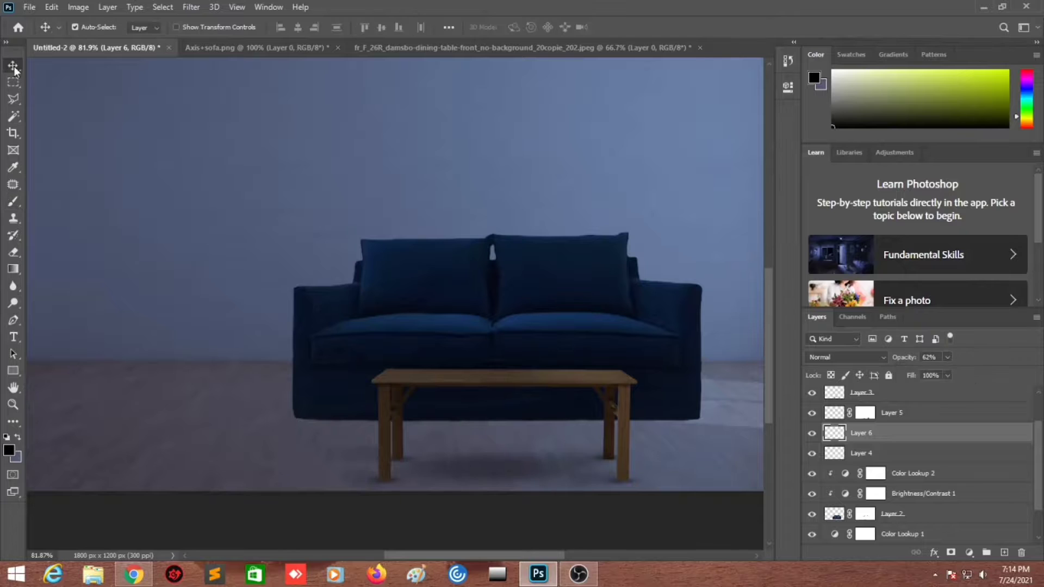
Switch to a soft round brush and continue shadowing around the table and sofa.
click(93, 28)
double_click(103, 173)
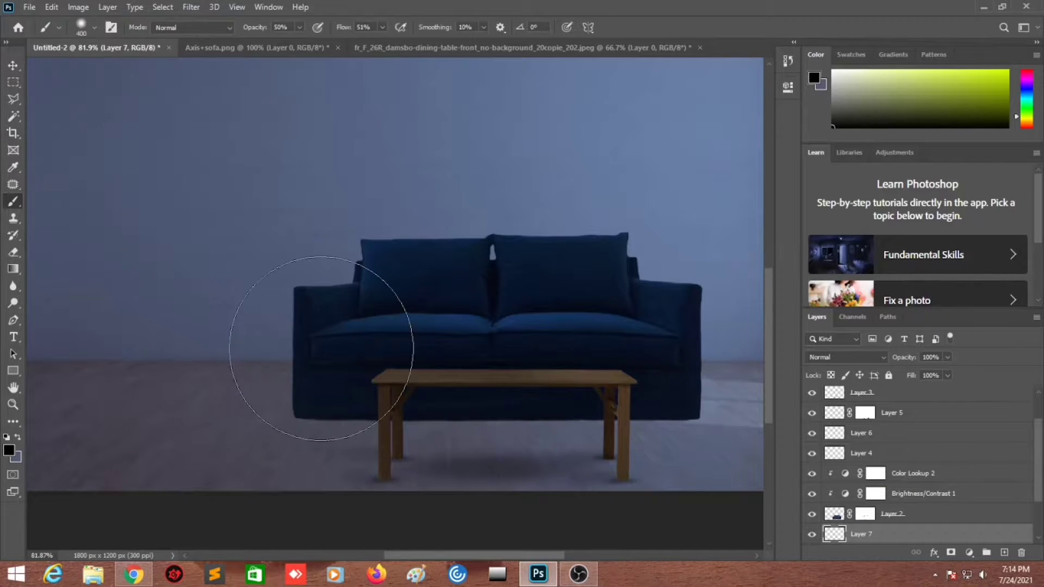
scroll(303, 419, up, 3)
scroll(451, 420, right, 5)
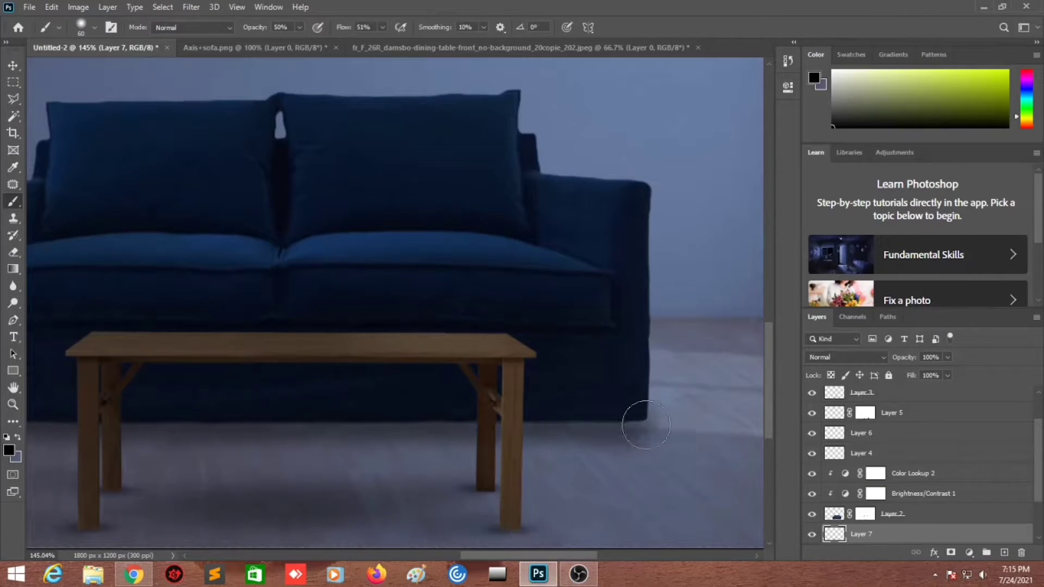
scroll(646, 425, down, 5)
scroll(187, 256, up, 5)
scroll(591, 363, down, 2)
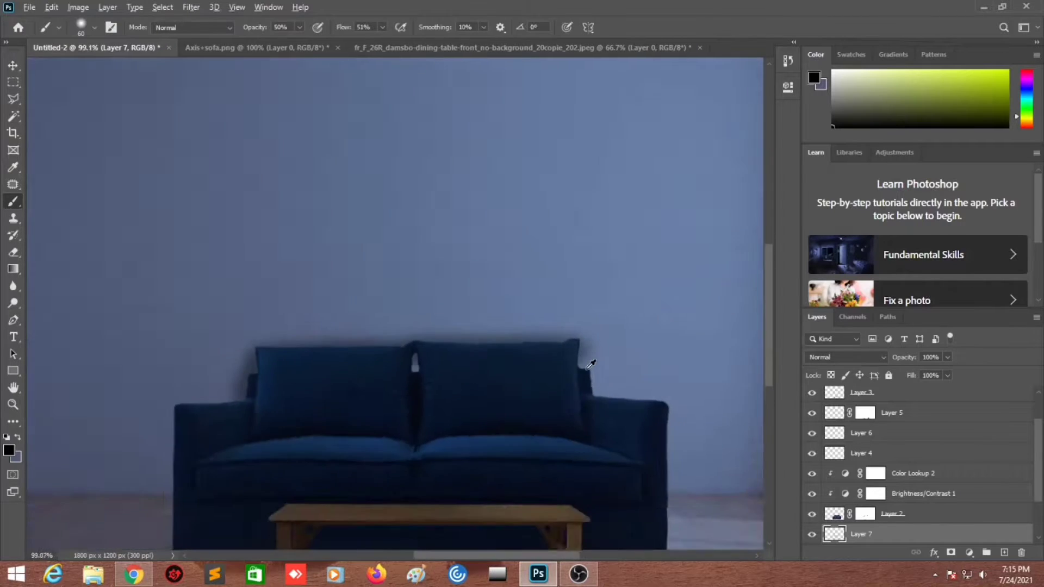
scroll(591, 364, down, 2)
scroll(591, 363, down, 2)
scroll(592, 364, down, 2)
scroll(511, 526, up, 6)
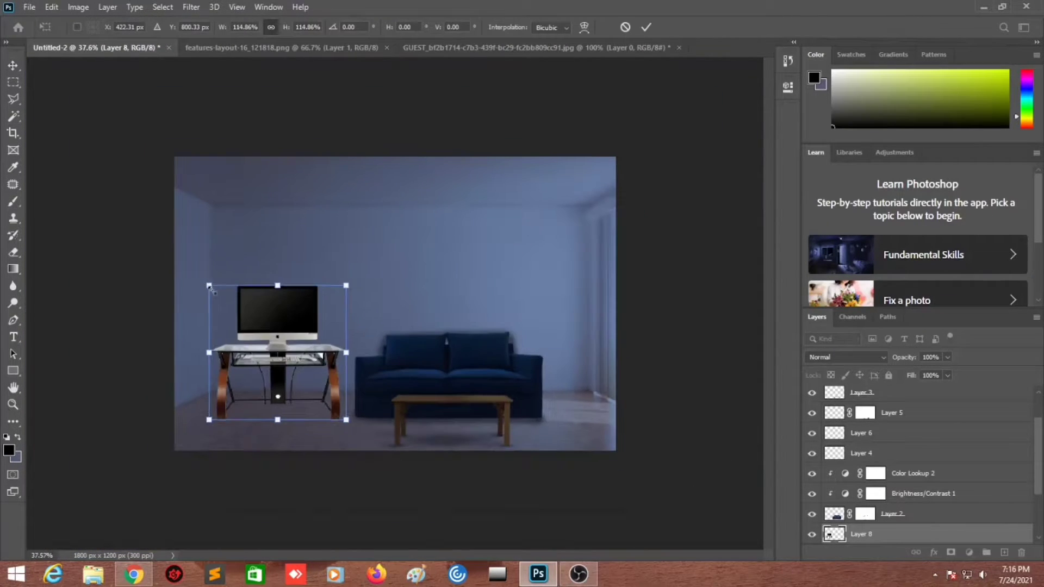
Commit the desk's placement and add a Levels adjustment to darken it.
scroll(339, 326, up, 2)
key(Return)
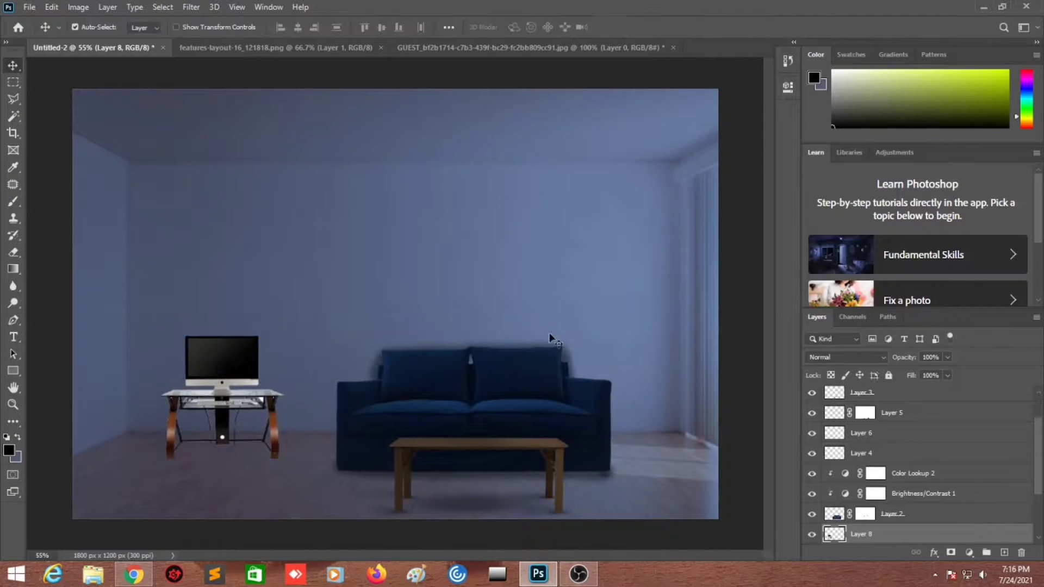
click(969, 552)
click(952, 393)
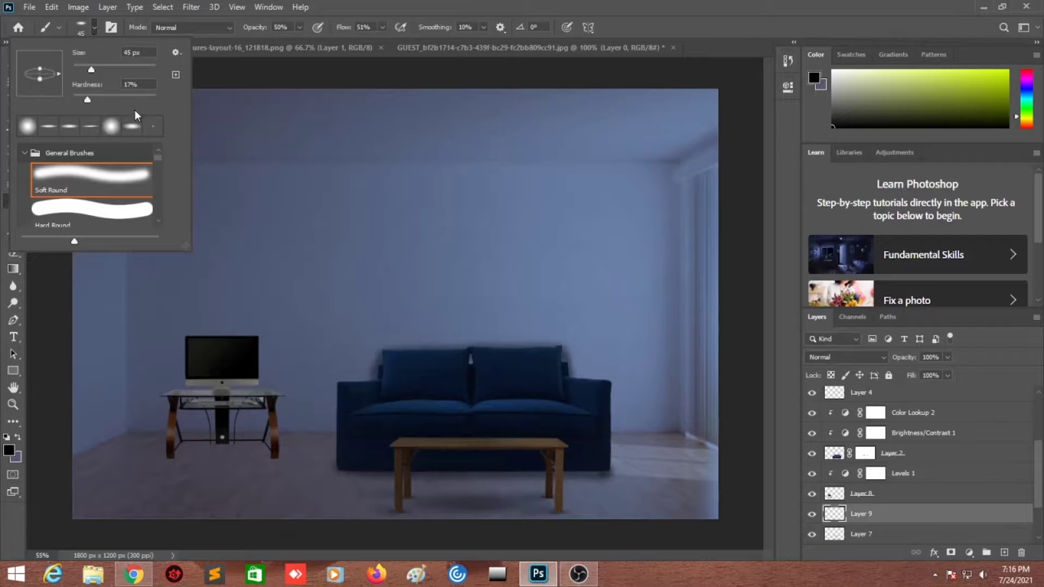
key(Escape)
scroll(275, 476, up, 5)
scroll(245, 478, down, 5)
scroll(168, 455, up, 5)
scroll(553, 472, up, 1)
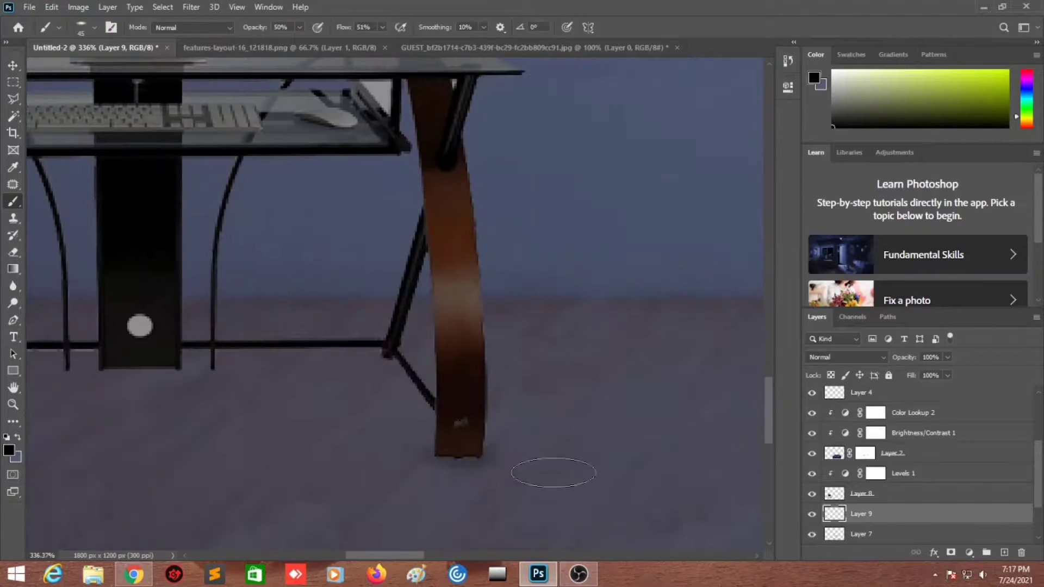
scroll(553, 472, down, 5)
Give the desk layer a Drop Shadow with a wider spread.
click(862, 493)
click(935, 552)
click(957, 538)
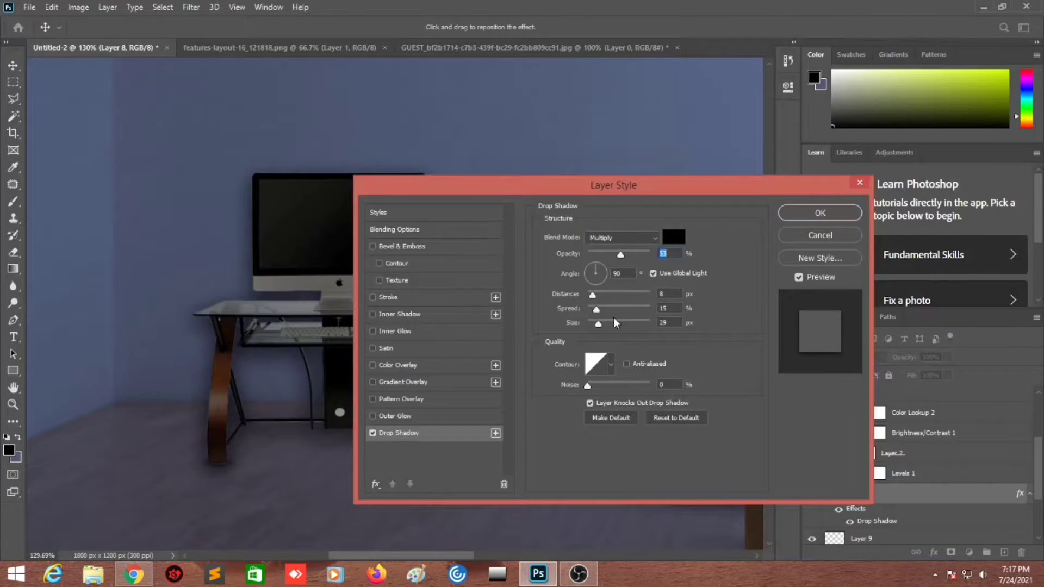
mouse_move(596, 309)
mouse_down()
mouse_move(605, 308)
mouse_move(587, 293)
mouse_up()
drag(613, 185, 718, 185)
Tighten the desk's drop shadow to Distance 0, Spread 29 and Size 10.
drag(703, 324, 702, 324)
key(Return)
key(b)
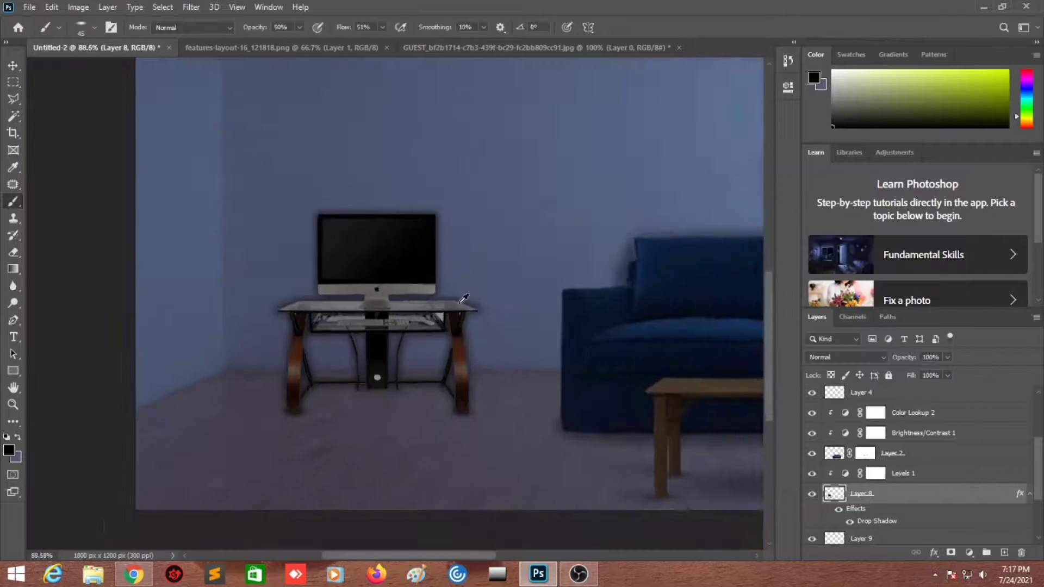
scroll(506, 475, down, 3)
scroll(506, 475, up, 5)
click(861, 538)
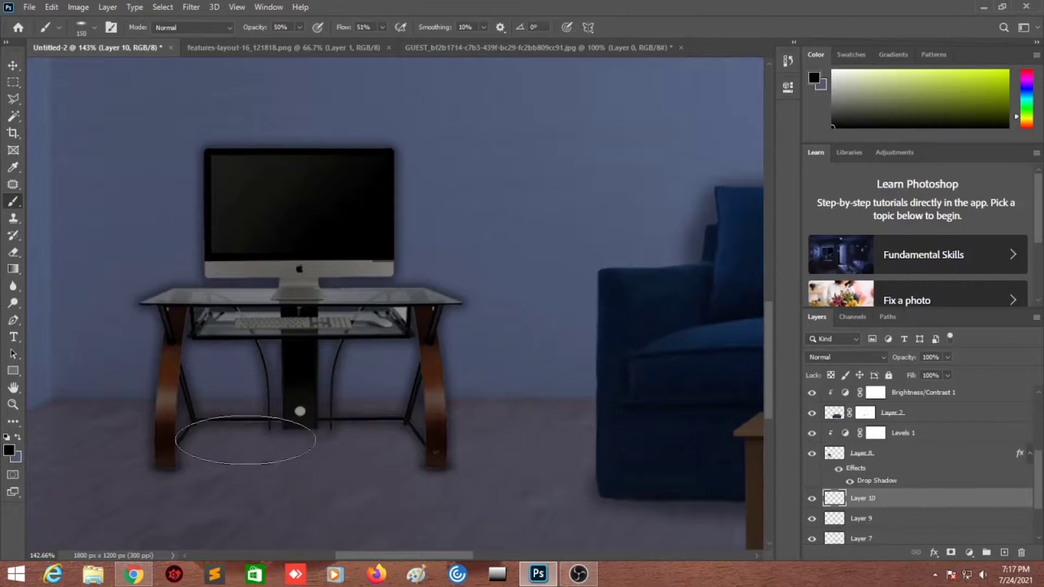
key(bracketright)
key(bracketright)
key(bracketright)
scroll(317, 450, down, 5)
scroll(212, 427, up, 5)
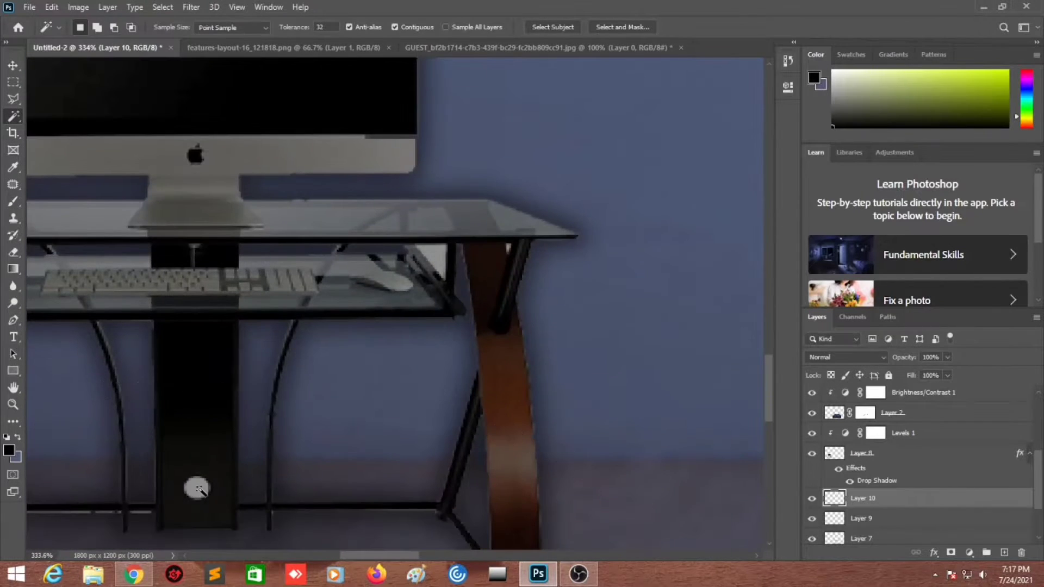
Enlarge the desk and nudge it slightly right and down.
click(870, 475)
scroll(625, 329, down, 5)
scroll(476, 370, up, 4)
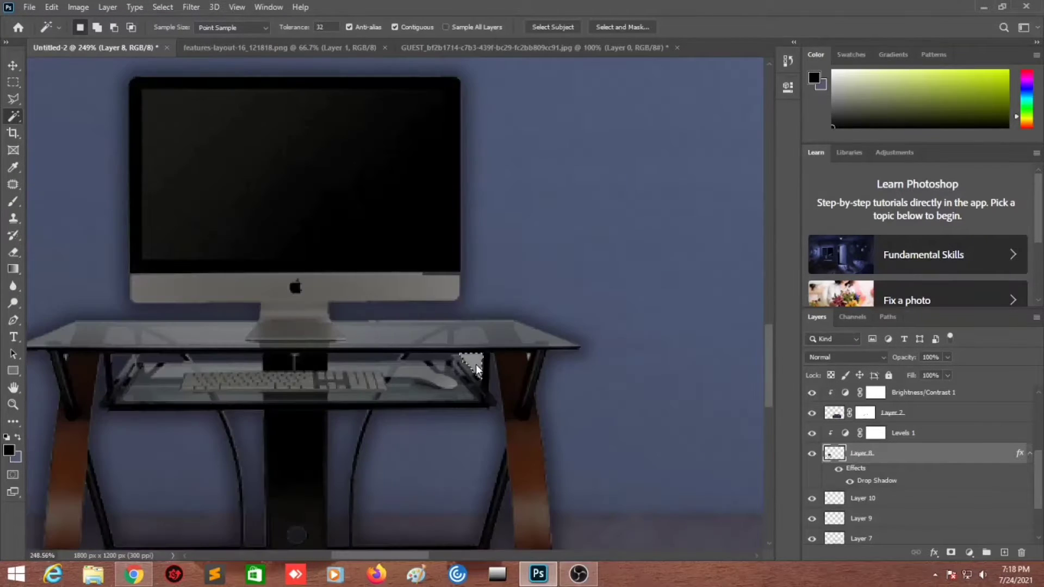
scroll(528, 364, down, 1)
key(v)
scroll(186, 182, down, 5)
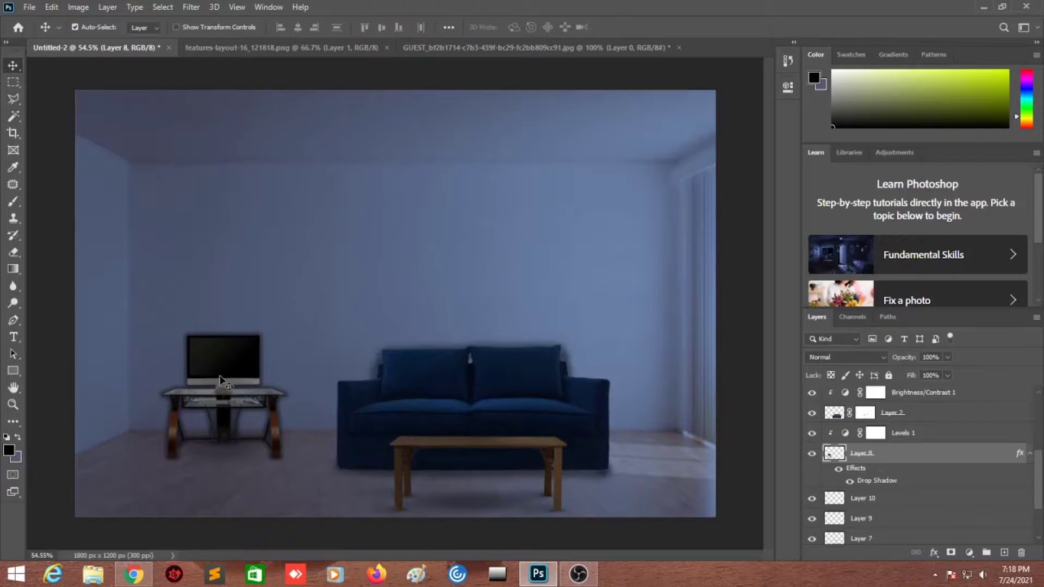
key(ctrl+t)
drag(157, 327, 144, 304)
drag(195, 363, 204, 367)
key(Return)
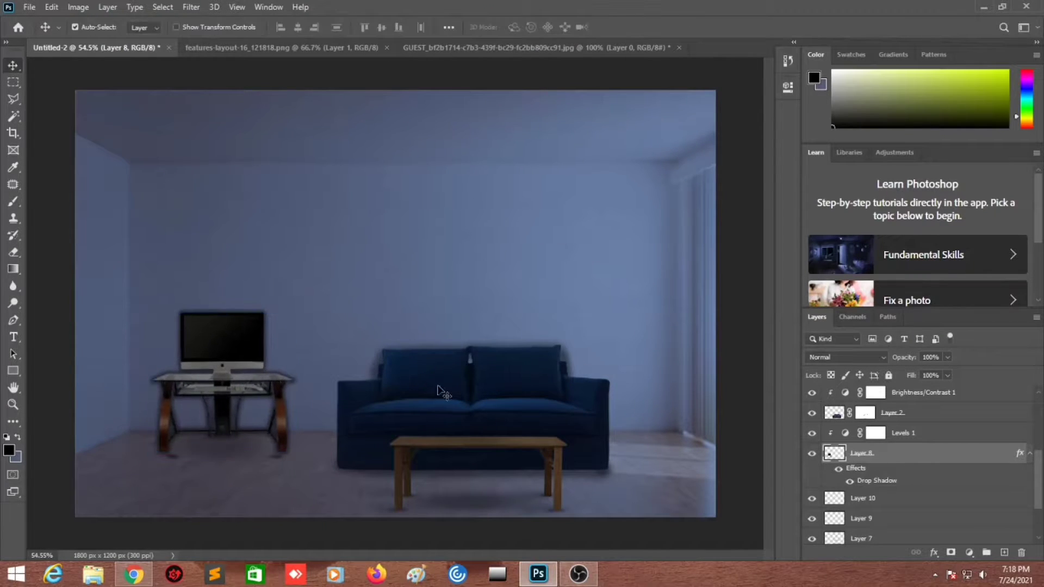
Stretch the floor shadow on Layer 9 wider to span the desk legs.
click(862, 518)
key(ctrl+t)
scroll(262, 446, up, 5)
scroll(354, 489, left, 5)
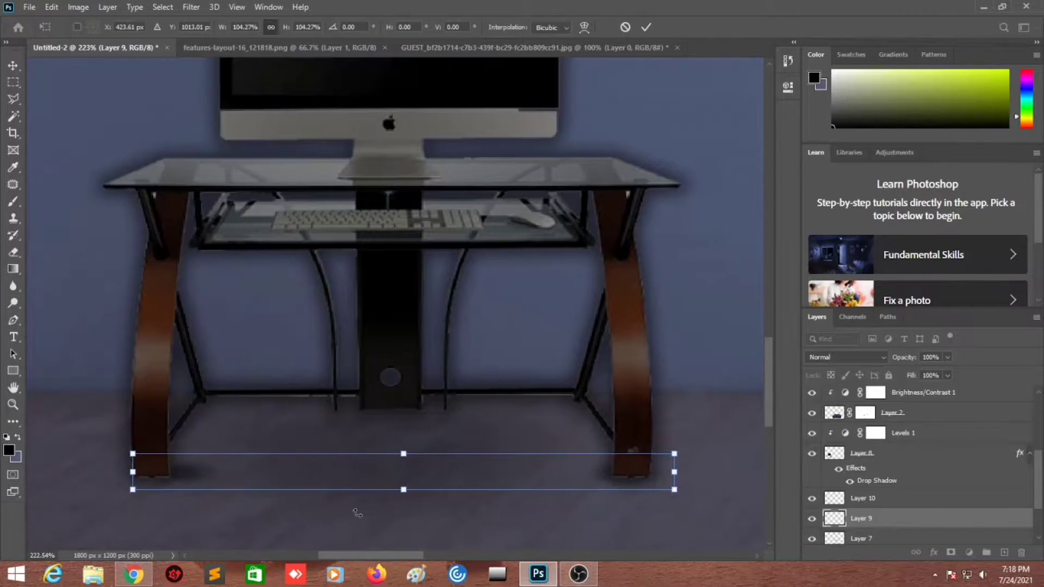
drag(354, 504, 303, 501)
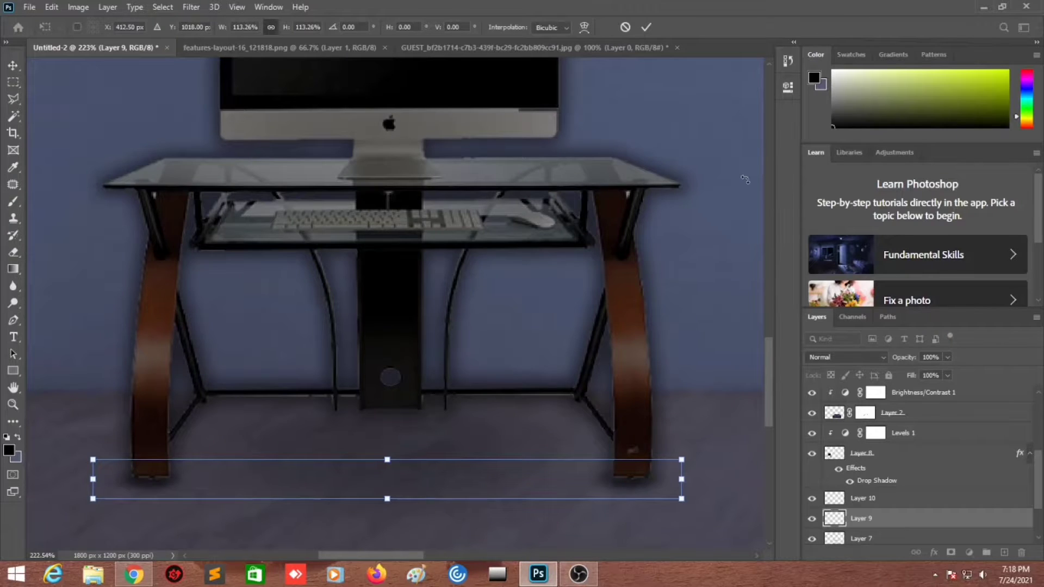
key(Return)
scroll(583, 330, down, 2)
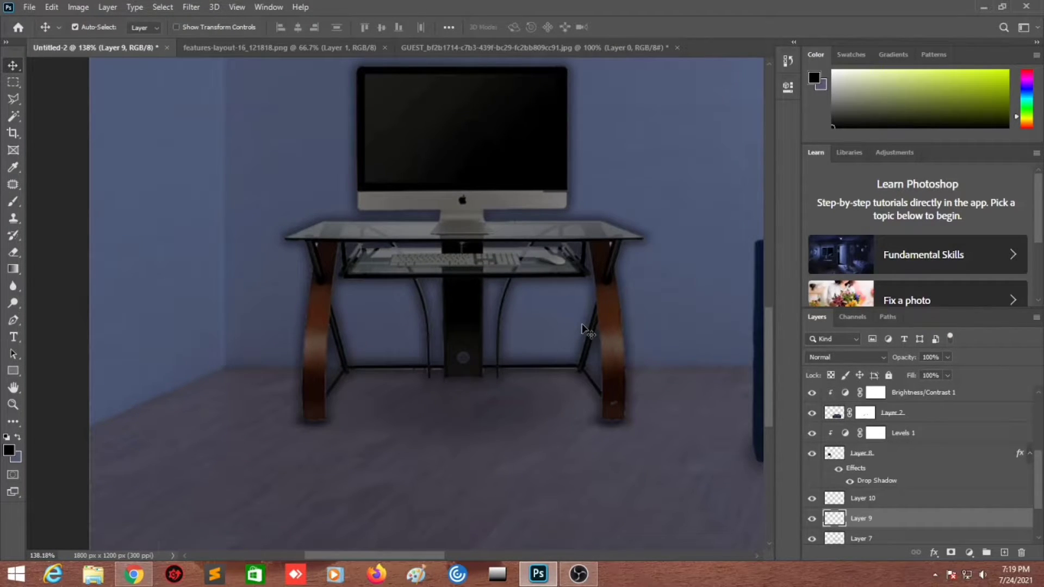
scroll(583, 330, up, 3)
Add a mask to the desk layer and paint away its stray edges with a small brush.
click(862, 453)
click(951, 553)
key(b)
click(87, 28)
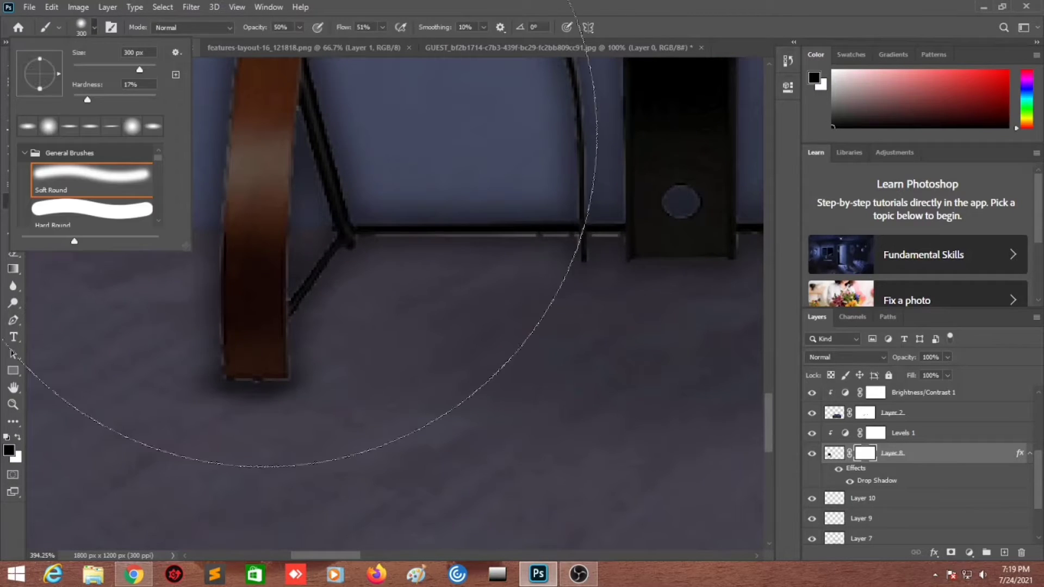
key(Escape)
key(bracketleft)
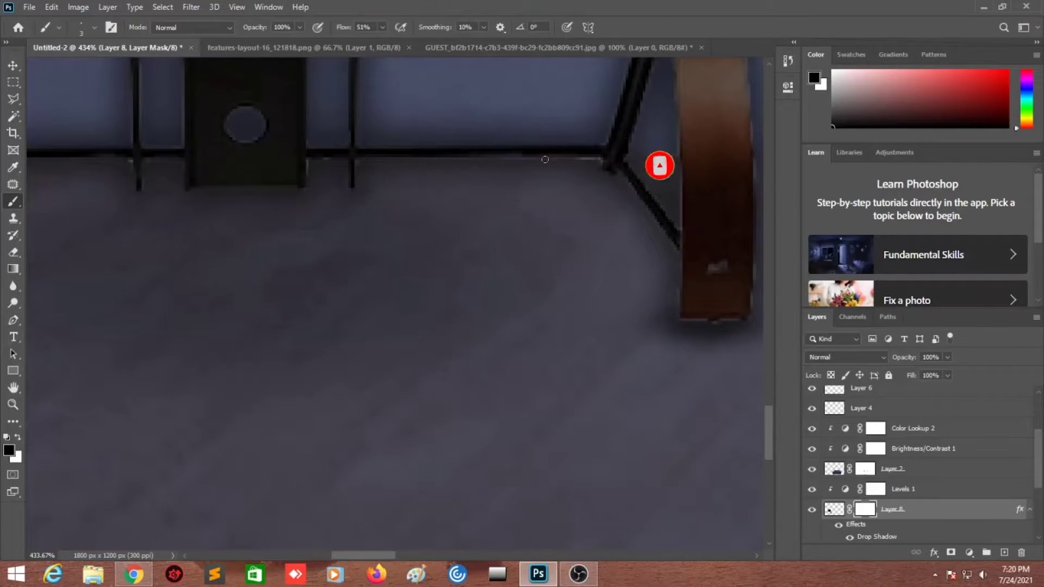
alt+scroll(545, 159, down, 8)
Give the desk a Color Lookup adjustment using NightFromDay.CUBE.
click(970, 553)
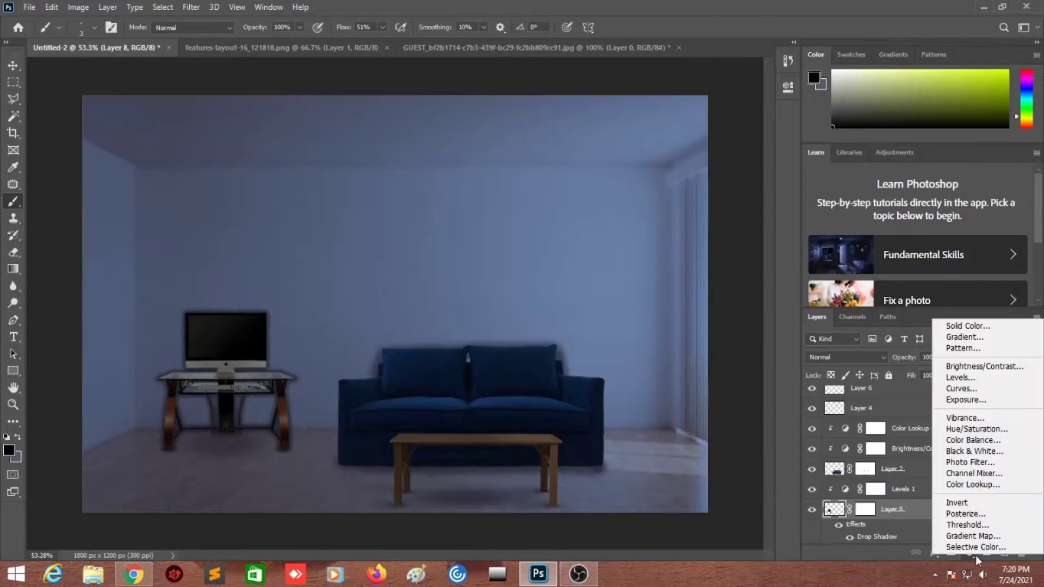
click(961, 483)
click(702, 126)
click(676, 464)
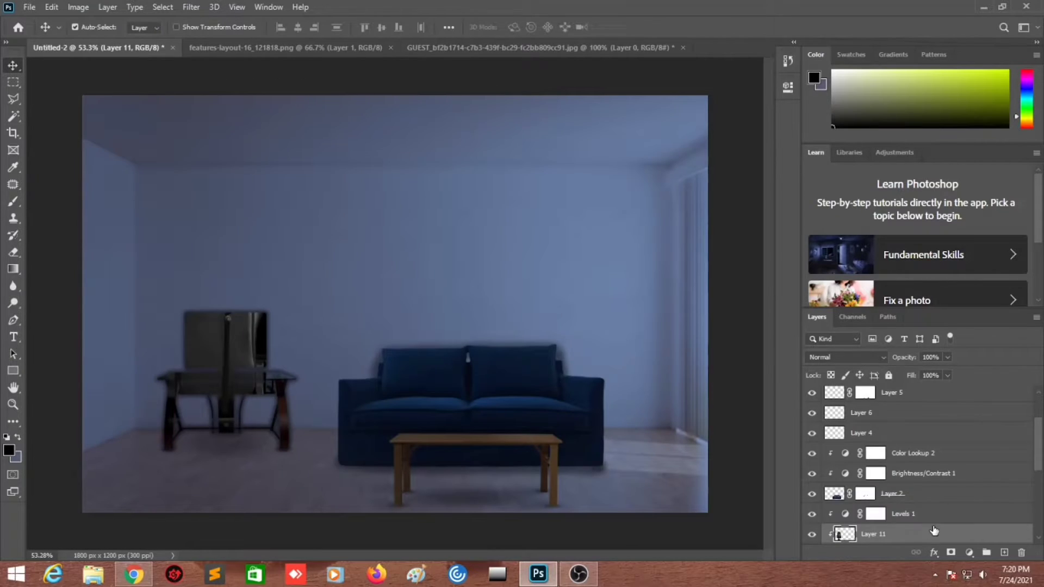
Unclip the chair layer, shrink it and set it in front of the desk.
right_click(935, 531)
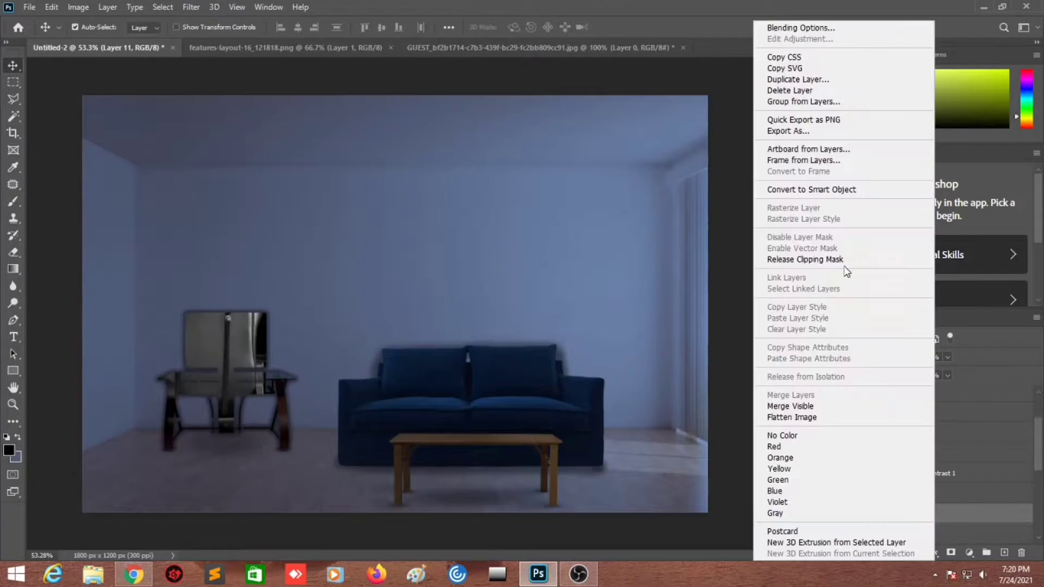
click(773, 260)
key(ctrl+t)
mouse_move(112, 211)
mouse_down()
mouse_move(182, 294)
mouse_move(197, 356)
mouse_up()
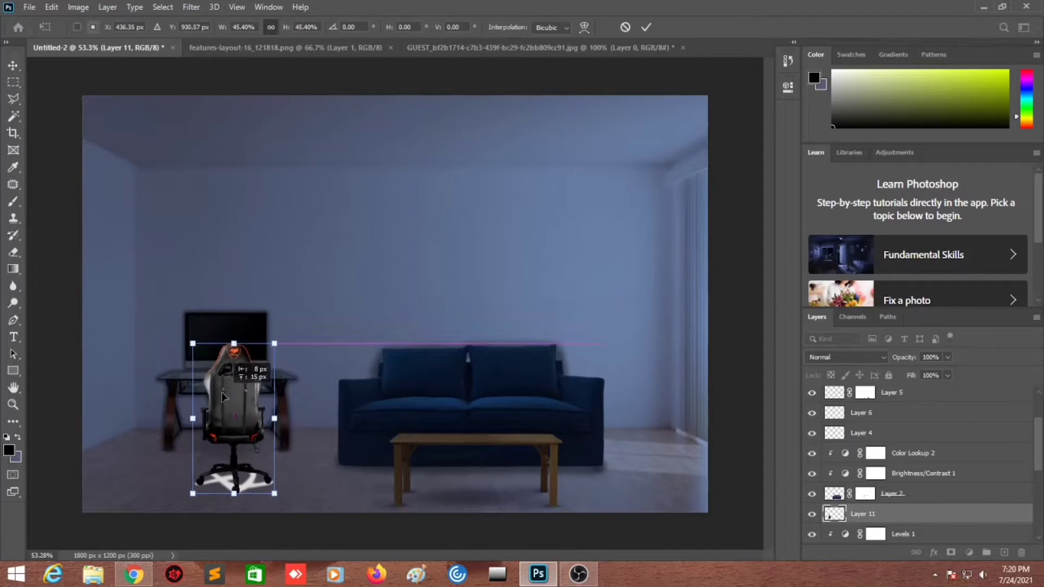
key(Return)
scroll(185, 476, up, 5)
Mask away the white patch under the chair base using a colour selection.
key(b)
click(952, 553)
scroll(194, 310, up, 3)
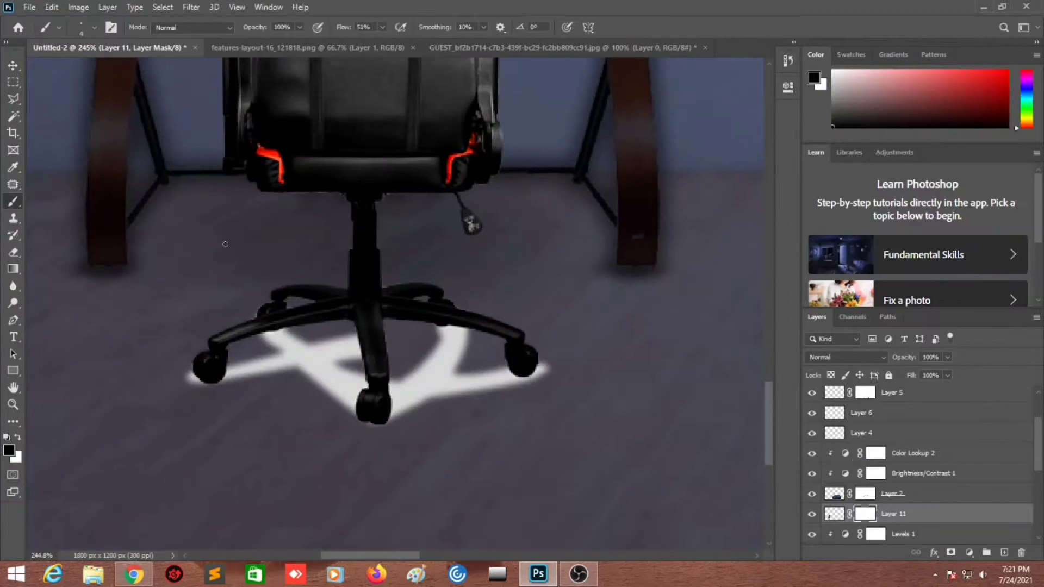
key(w)
click(314, 362)
click(834, 514)
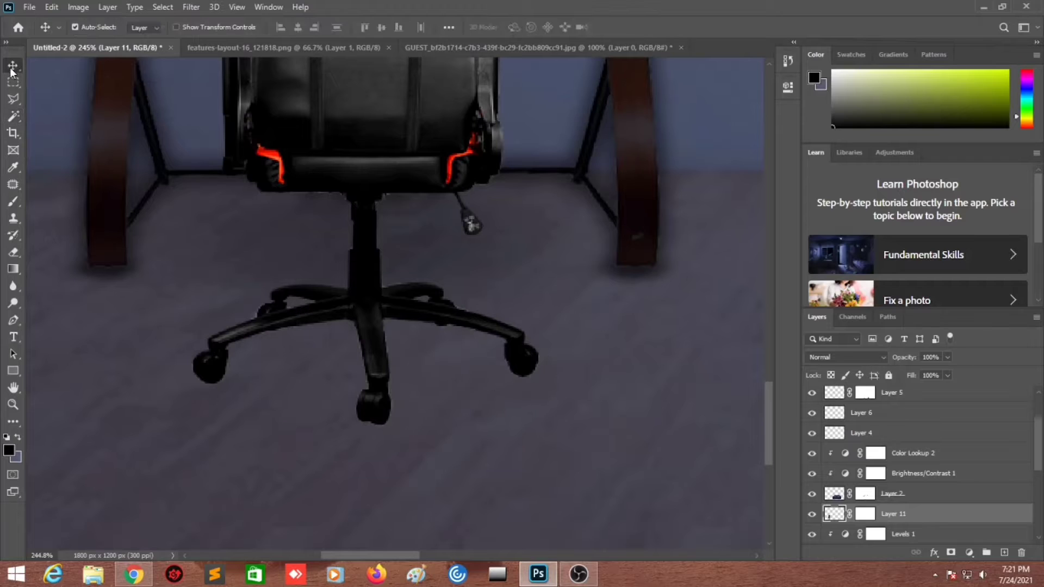
scroll(441, 220, up, 5)
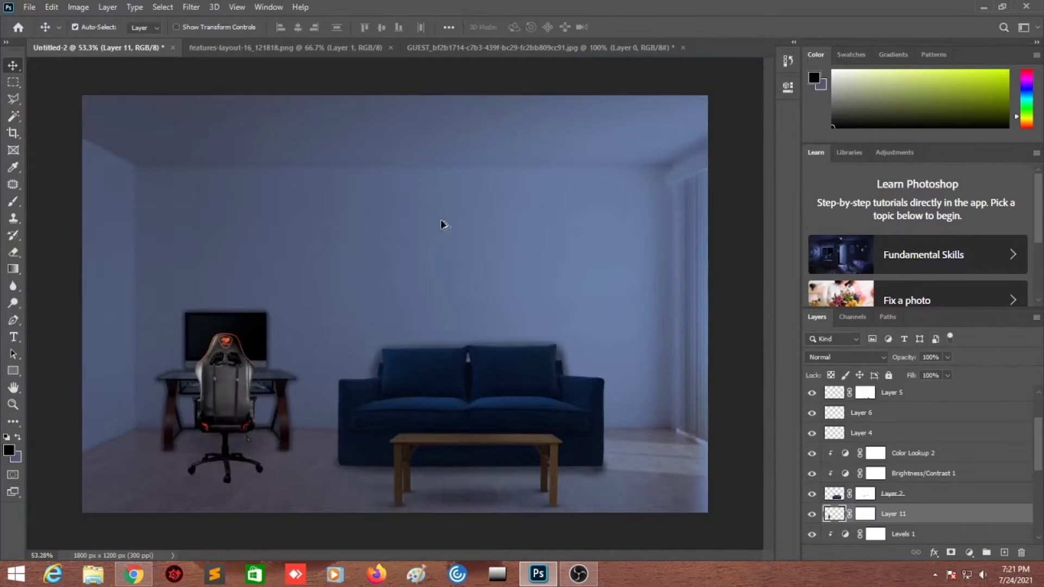
drag(441, 220, 208, 440)
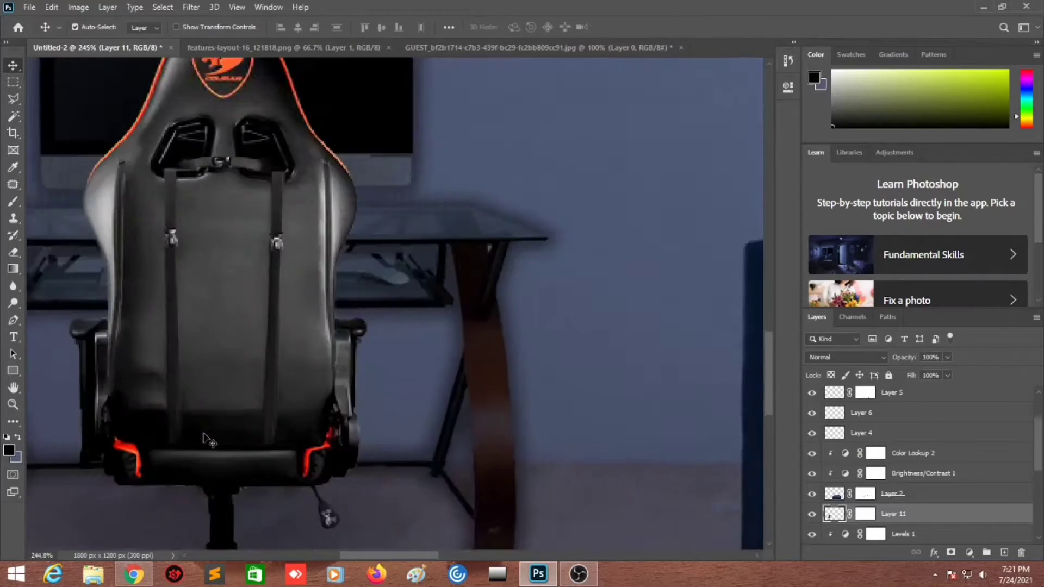
Add a Levels adjustment clipped to the chair, output white around 115.
click(969, 553)
click(957, 372)
key(ctrl+0)
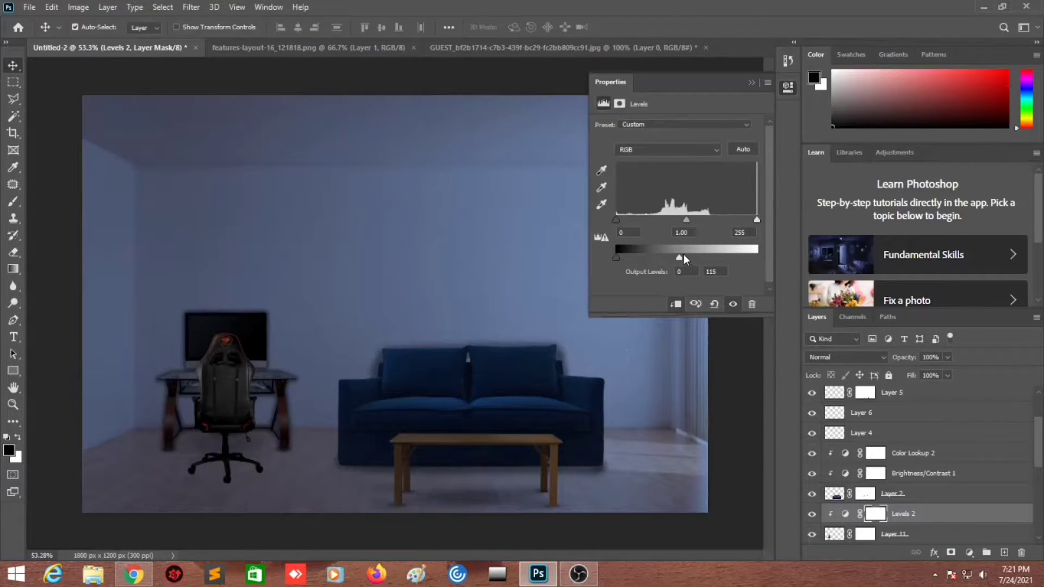
click(750, 82)
scroll(925, 489, down, 1)
click(904, 514)
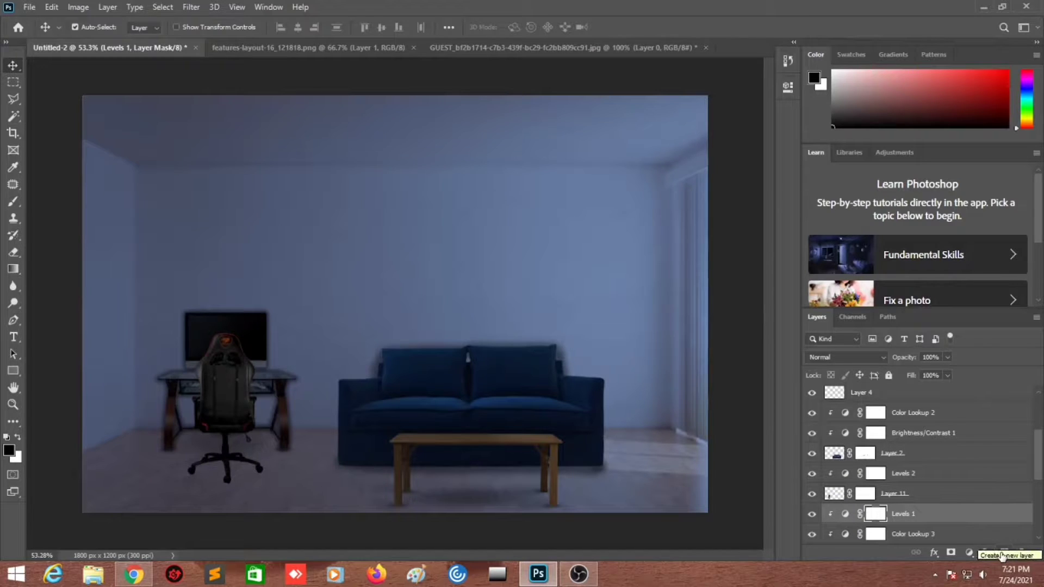
Marquee the monitor screen on Layer 8 and fill the selection.
scroll(829, 496, down, 2)
click(892, 509)
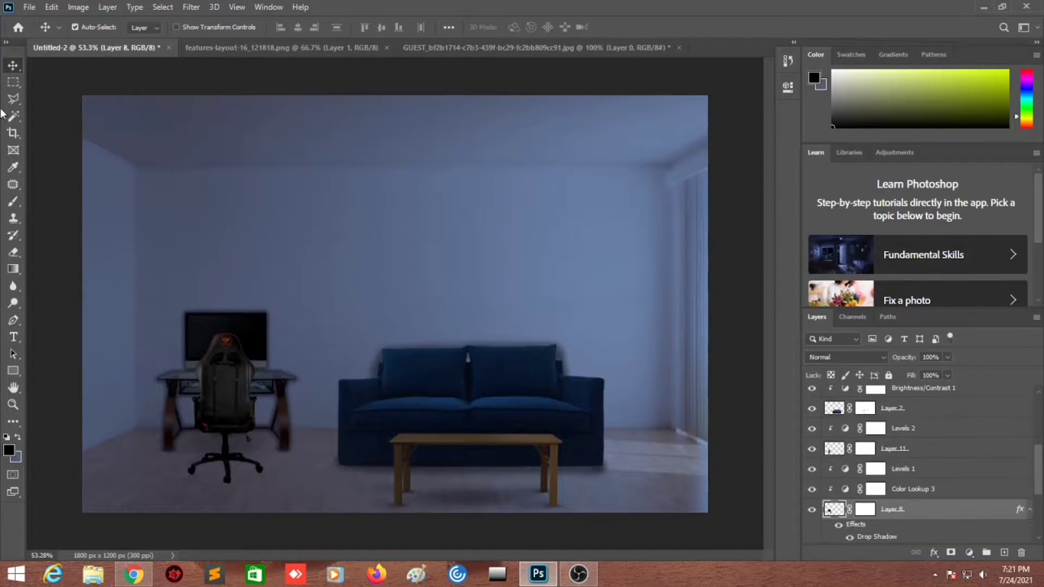
key(m)
scroll(159, 323, up, 5)
click(20, 6)
click(65, 187)
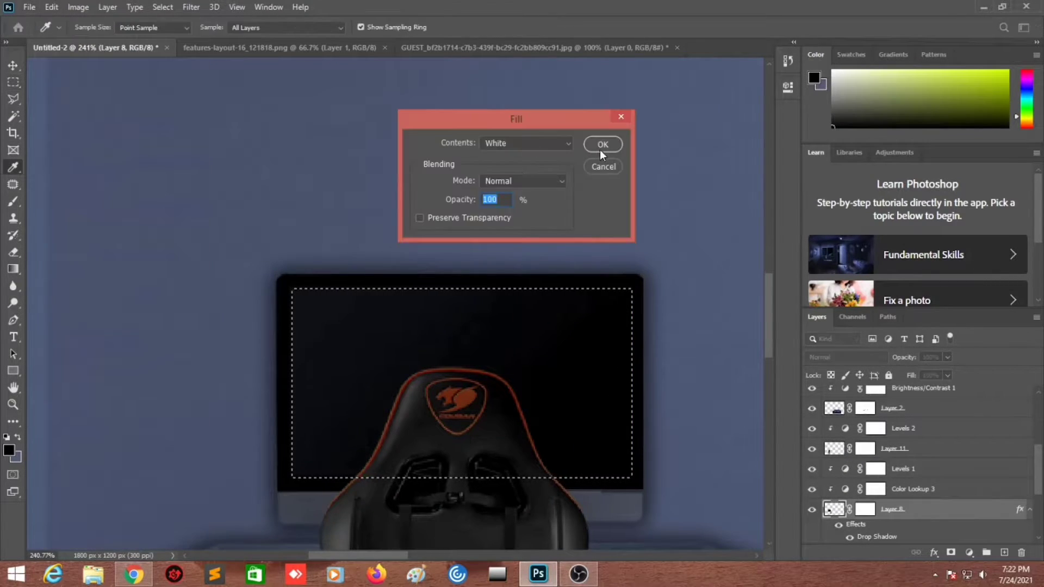
click(597, 151)
scroll(106, 378, down, 3)
scroll(219, 350, down, 2)
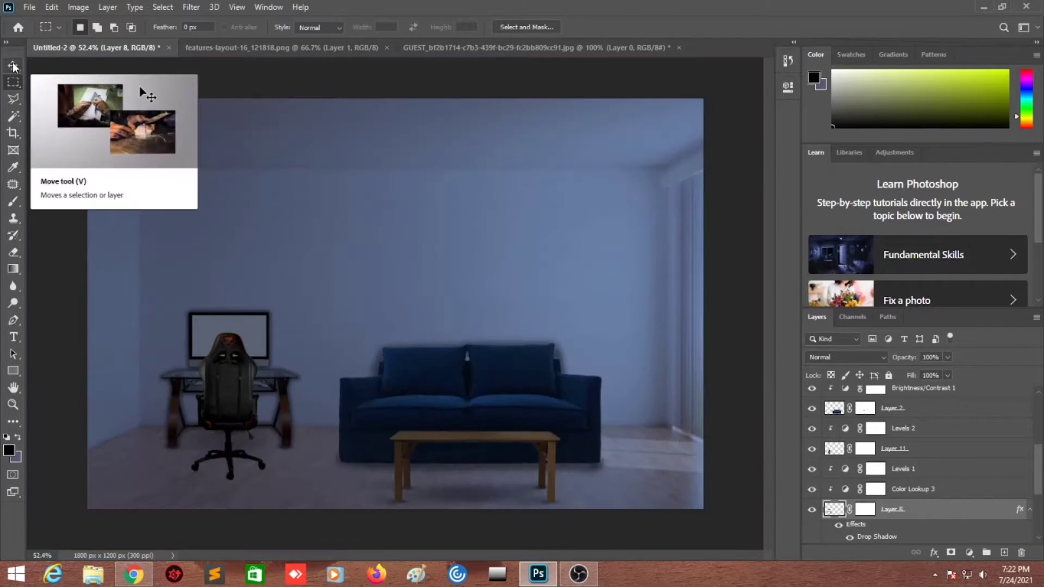
Fill the monitor screen with white on a new layer and set white as paint colour.
key(ctrl+shift+alt+n)
click(52, 7)
click(65, 205)
key(Return)
key(ctrl+d)
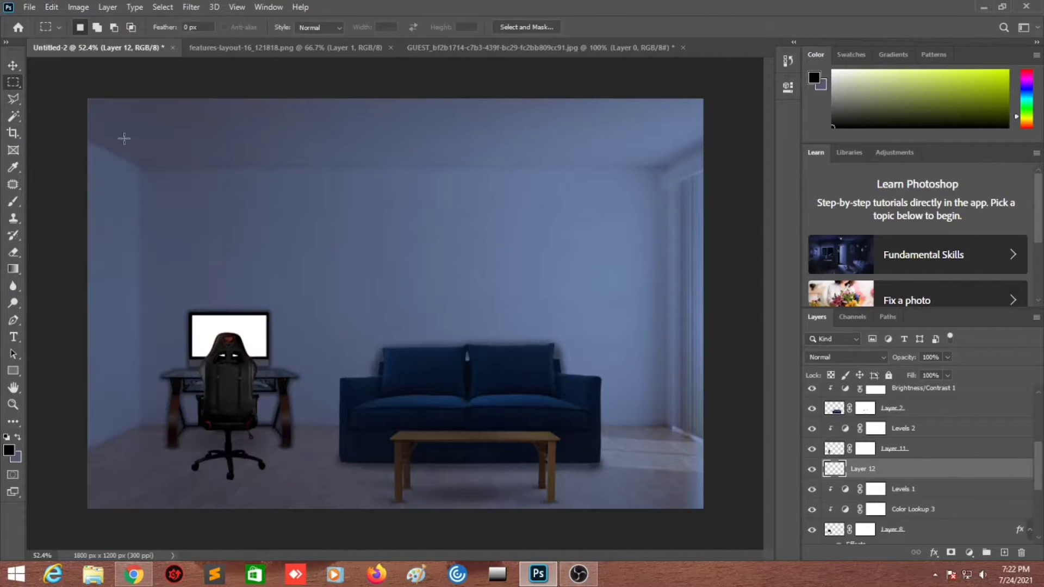
click(9, 450)
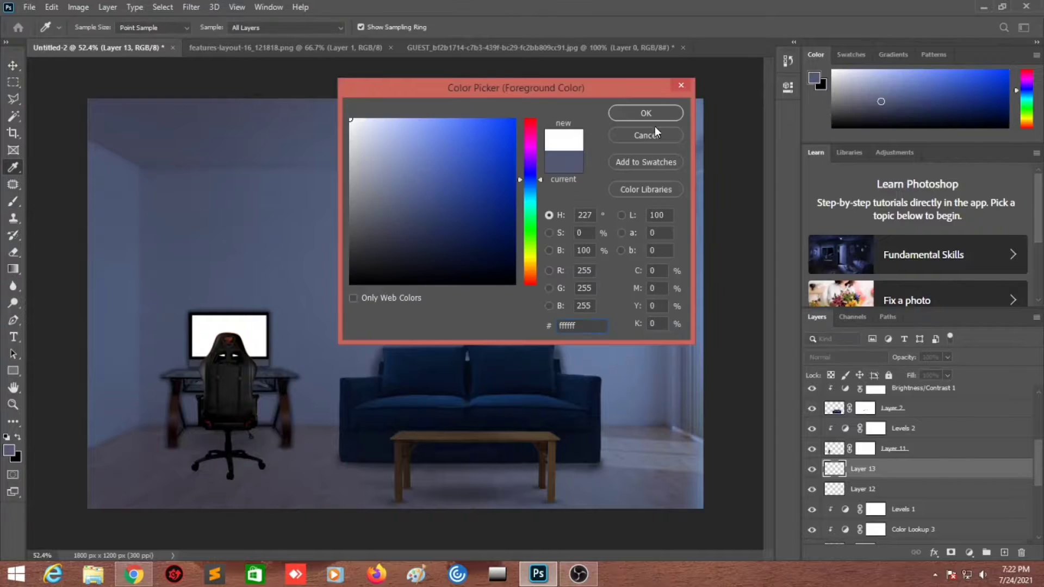
click(645, 112)
click(229, 321)
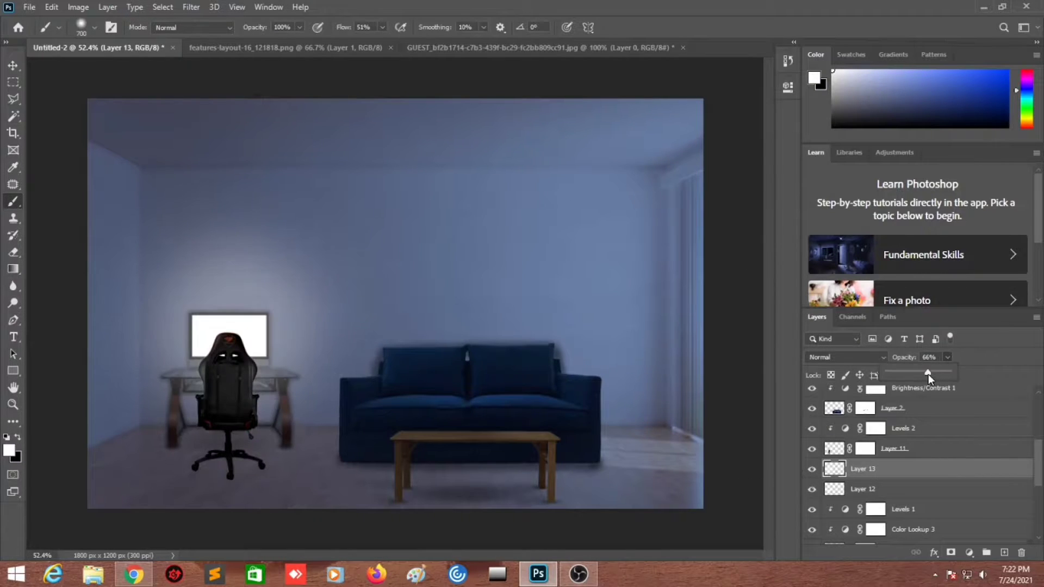
Add a Levels adjustment for the chair with its mask inverted to hide it.
key(v)
scroll(229, 403, up, 5)
click(234, 381)
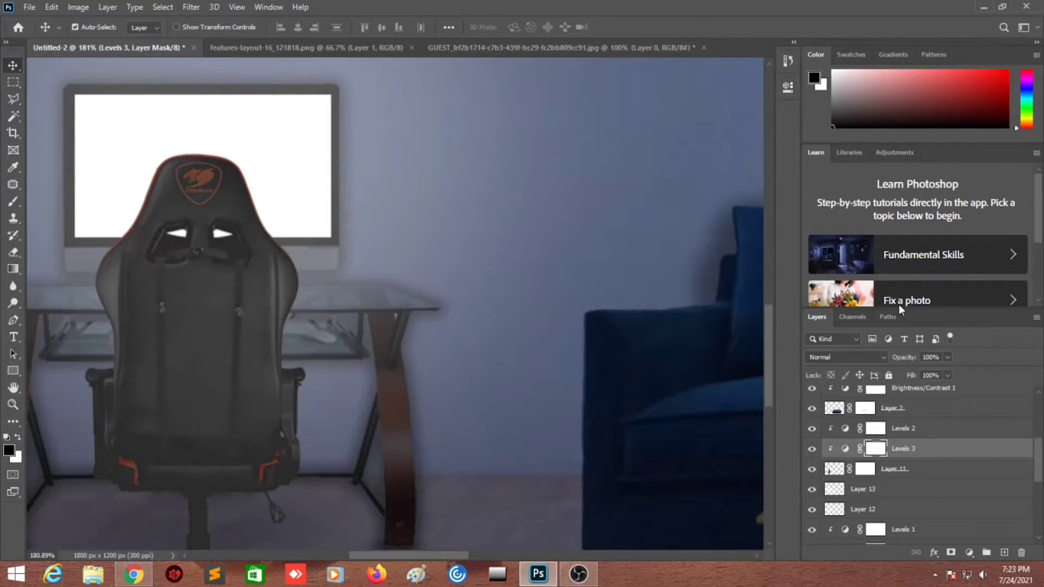
key(ctrl+i)
key(ctrl+0)
key(b)
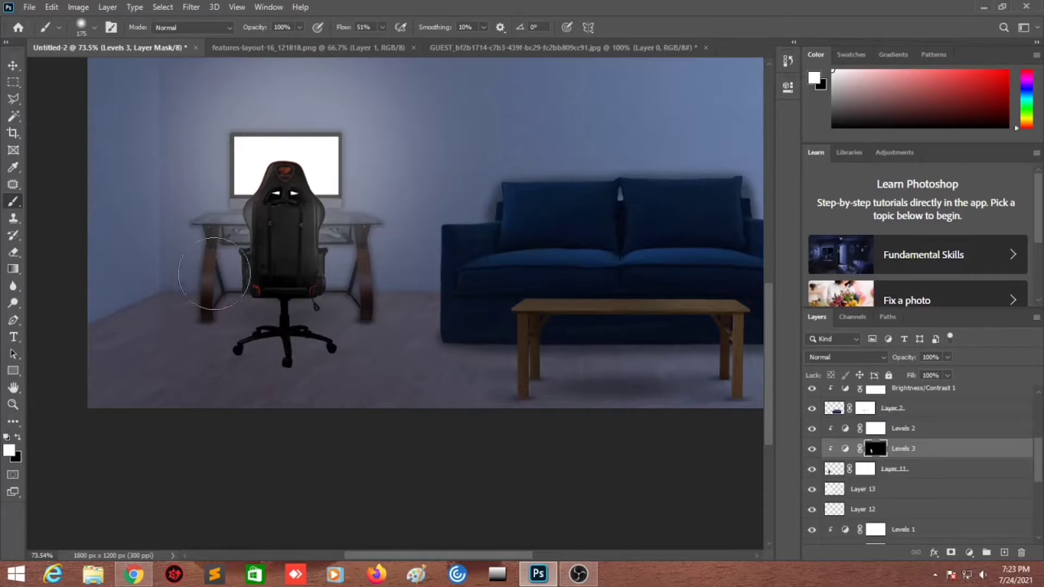
Create a new shadow layer under the chair with a different, larger brush tip.
scroll(289, 148, up, 3)
click(1004, 553)
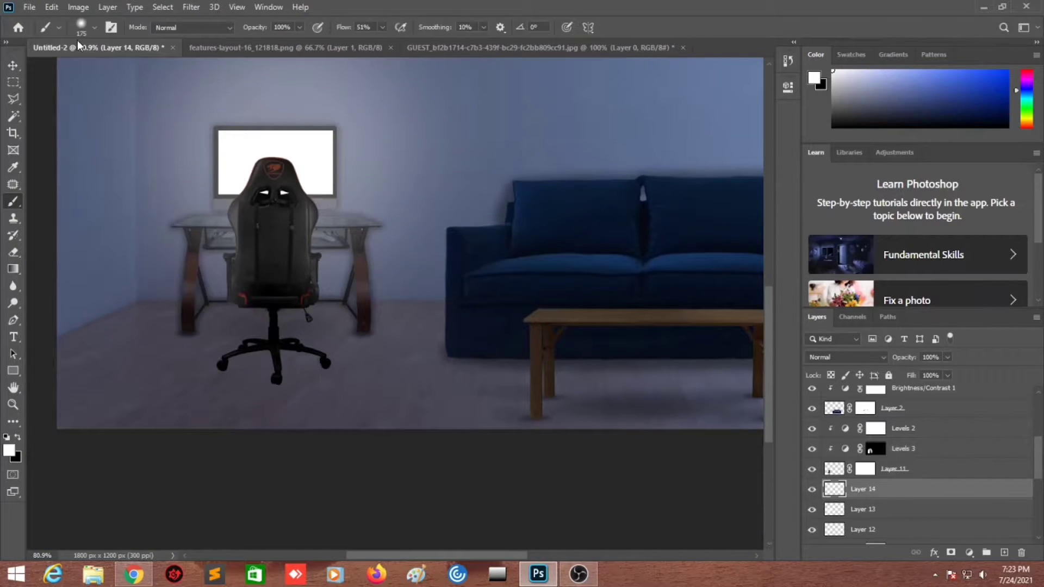
click(93, 26)
click(41, 79)
scroll(220, 382, up, 2)
scroll(220, 382, up, 5)
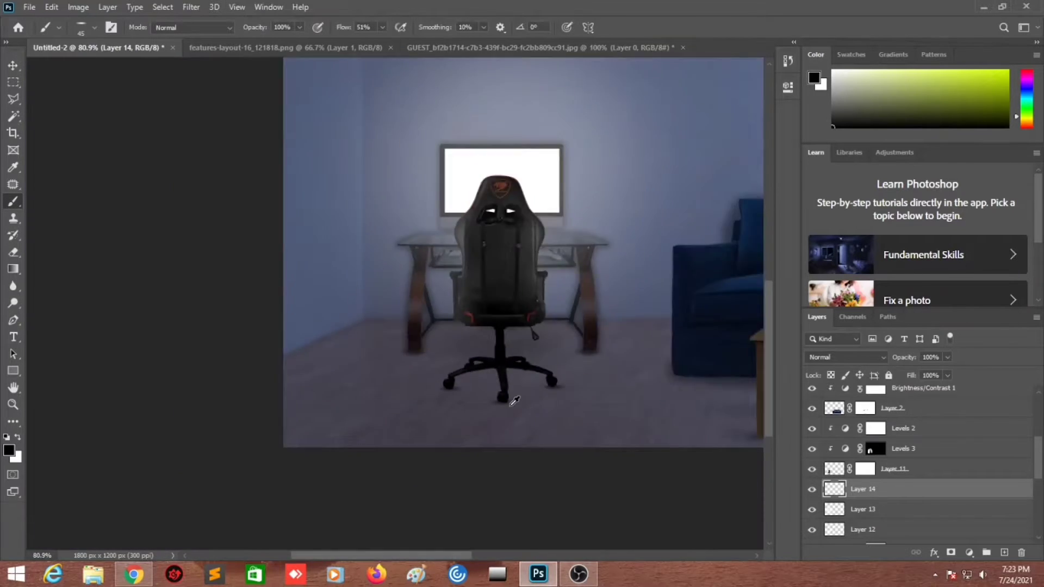
mouse_move(705, 386)
mouse_down()
mouse_move(285, 466)
mouse_move(412, 449)
mouse_up()
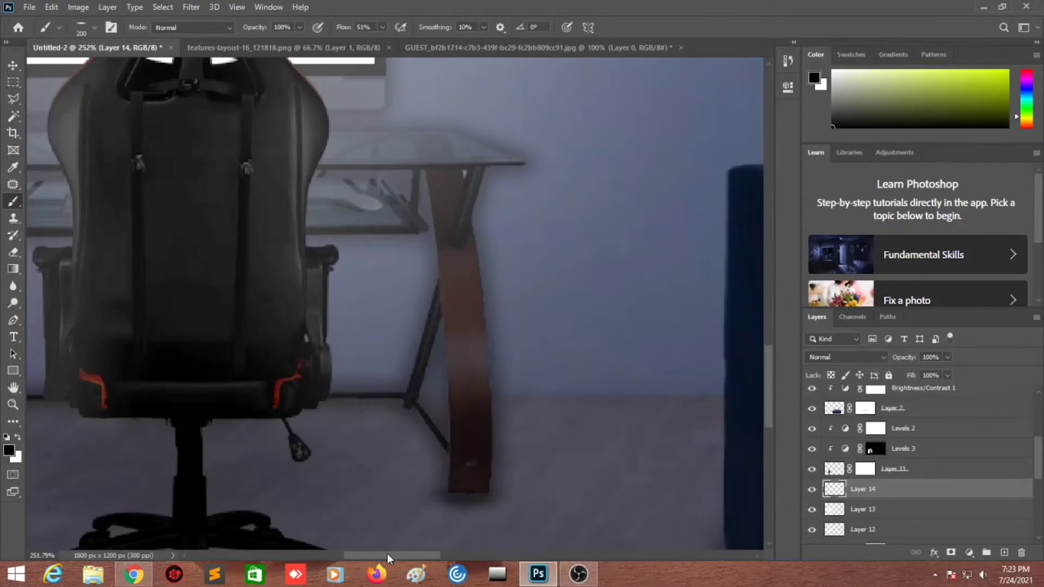
scroll(413, 449, down, 2)
key(bracketright)
key(bracketright)
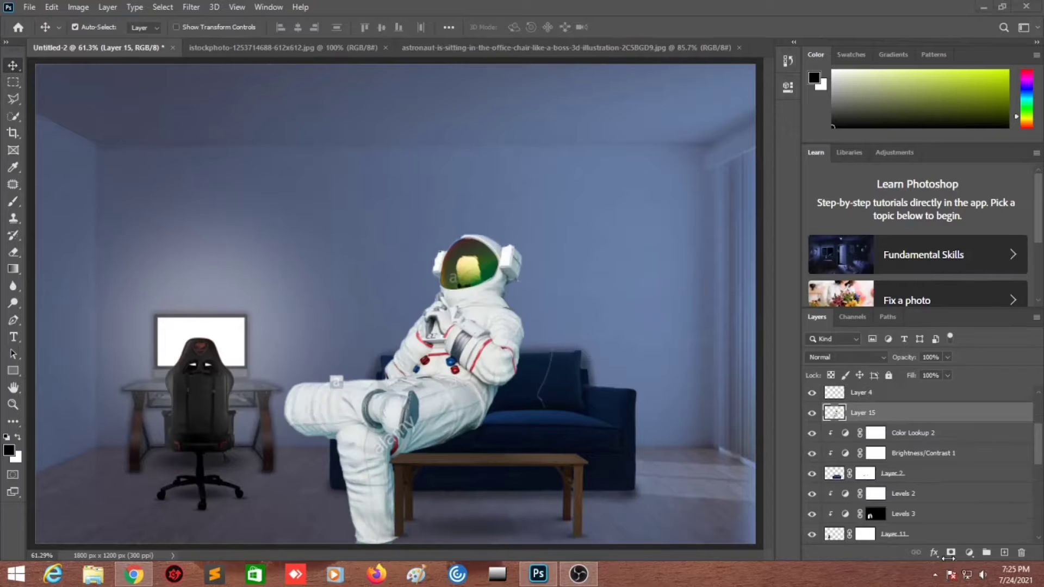
Shrink the astronaut to about half size and move it onto the sofa.
scroll(588, 314, down, 2)
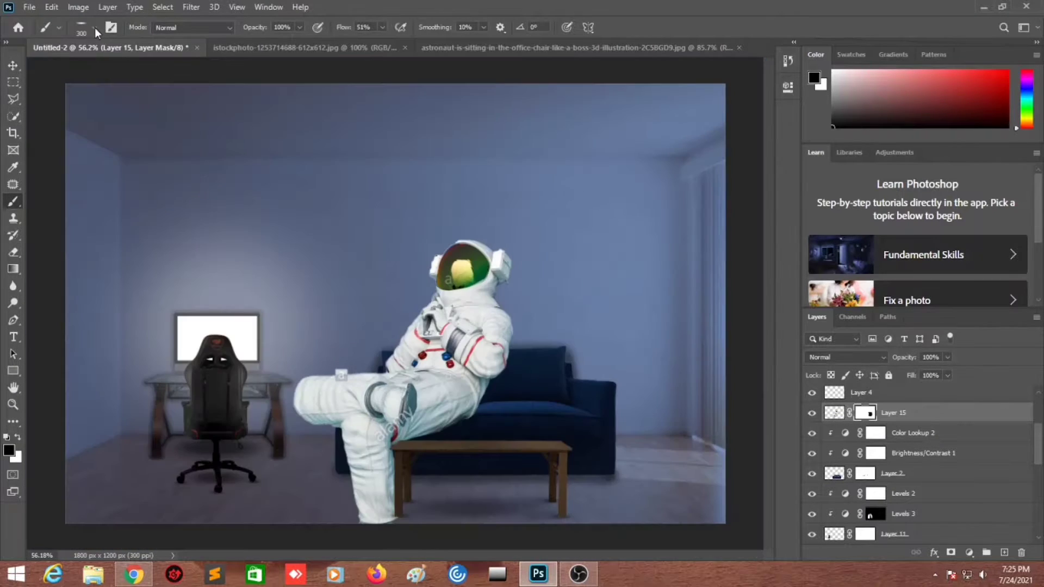
click(95, 28)
key(v)
key(ctrl+t)
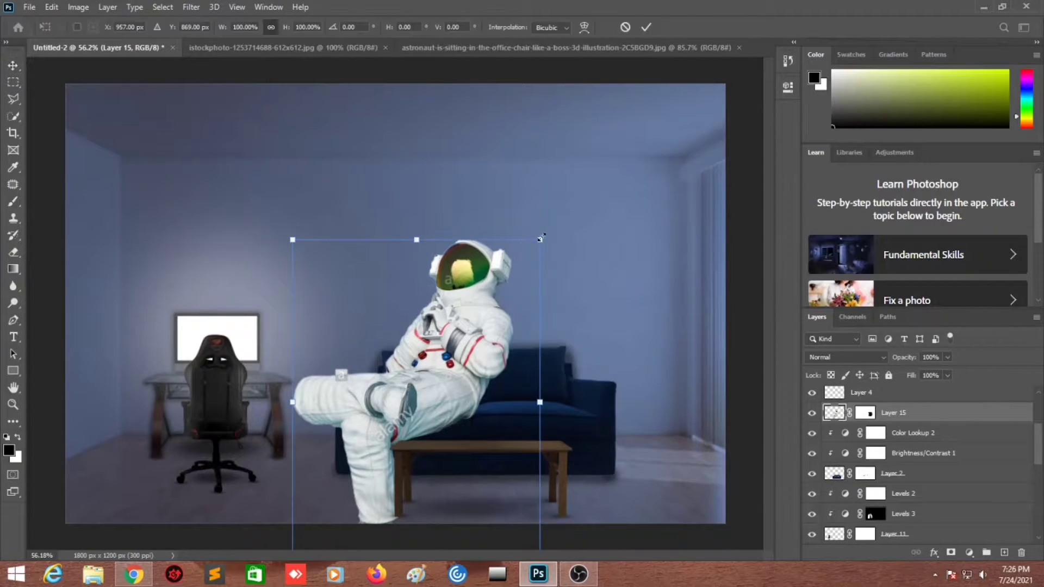
drag(291, 240, 350, 299)
drag(430, 381, 443, 371)
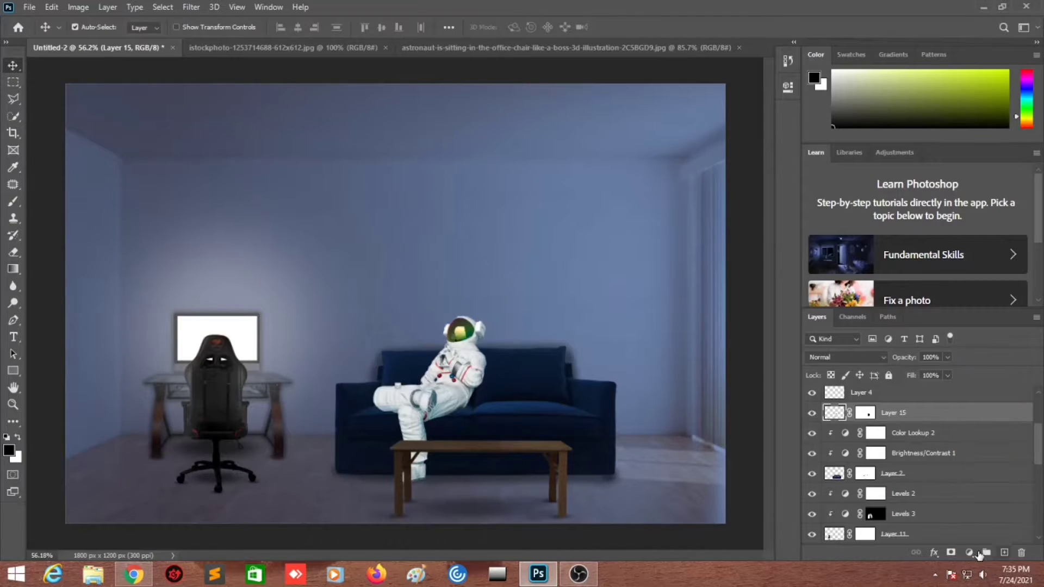
click(969, 553)
Tint the astronaut bluer with a Color Lookup adjustment at 76% opacity.
click(957, 478)
click(735, 127)
click(682, 452)
click(948, 357)
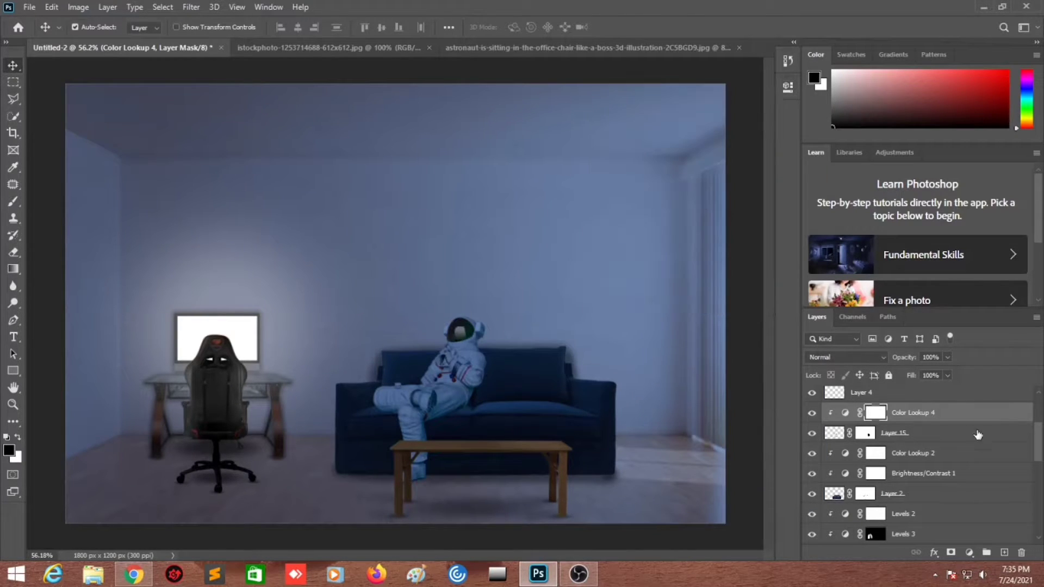
drag(951, 373, 934, 374)
Dim the astronaut's highlights with Levels and place the second astronaut.
click(969, 552)
click(957, 457)
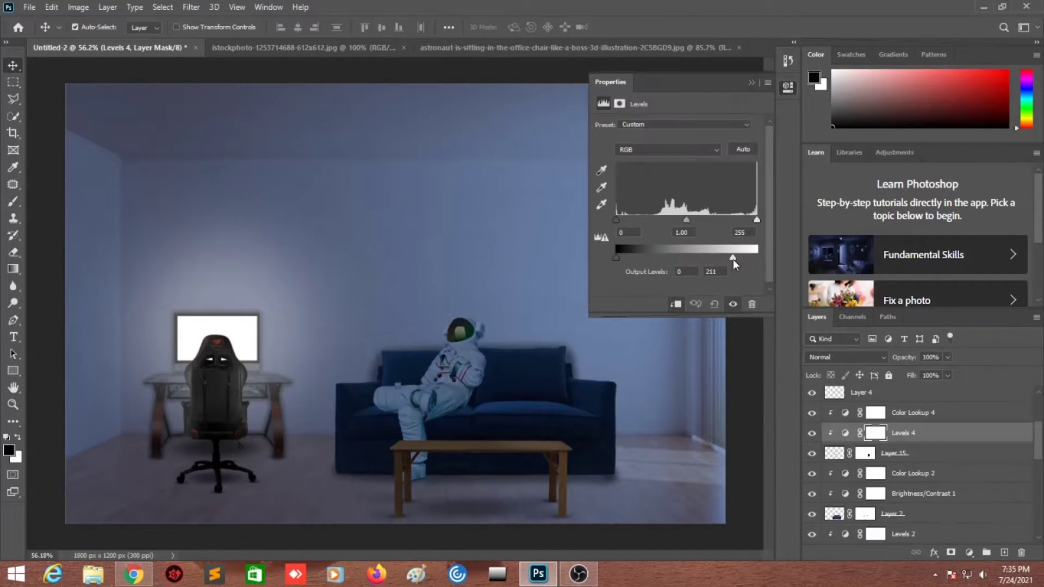
mouse_move(561, 373)
mouse_down()
mouse_move(554, 377)
mouse_move(553, 364)
mouse_move(549, 379)
mouse_up()
click(647, 27)
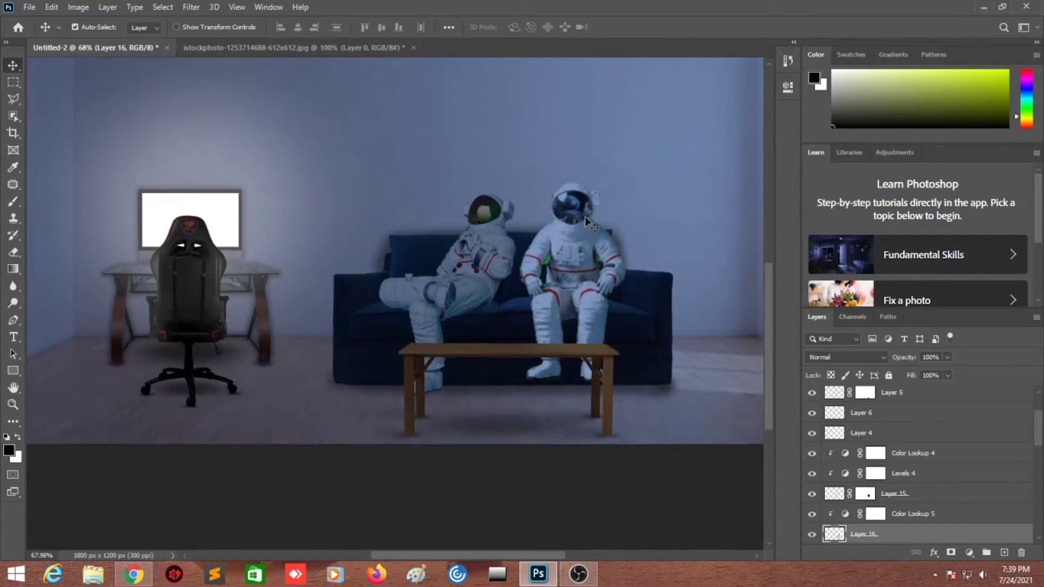
Move the second astronaut beside the first one on the sofa.
key(ctrl+t)
drag(570, 243, 575, 250)
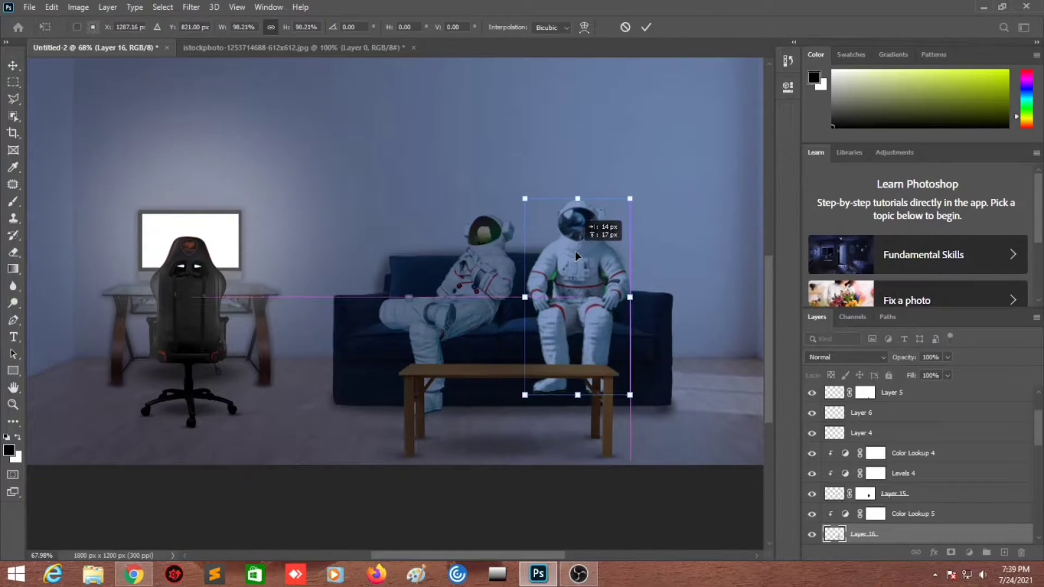
key(Return)
right_click(13, 116)
click(55, 143)
scroll(571, 278, up, 5)
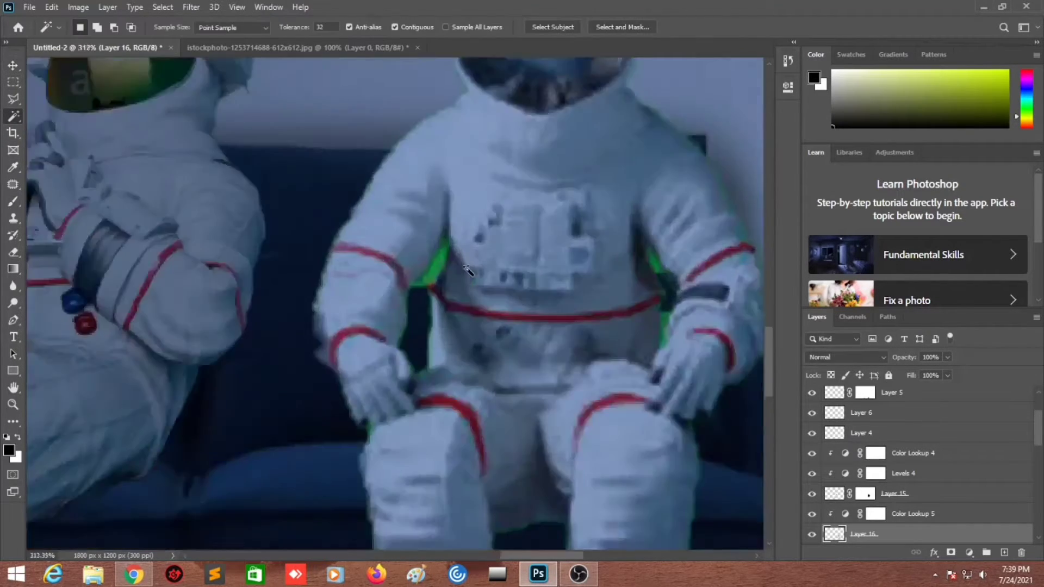
scroll(435, 250, up, 4)
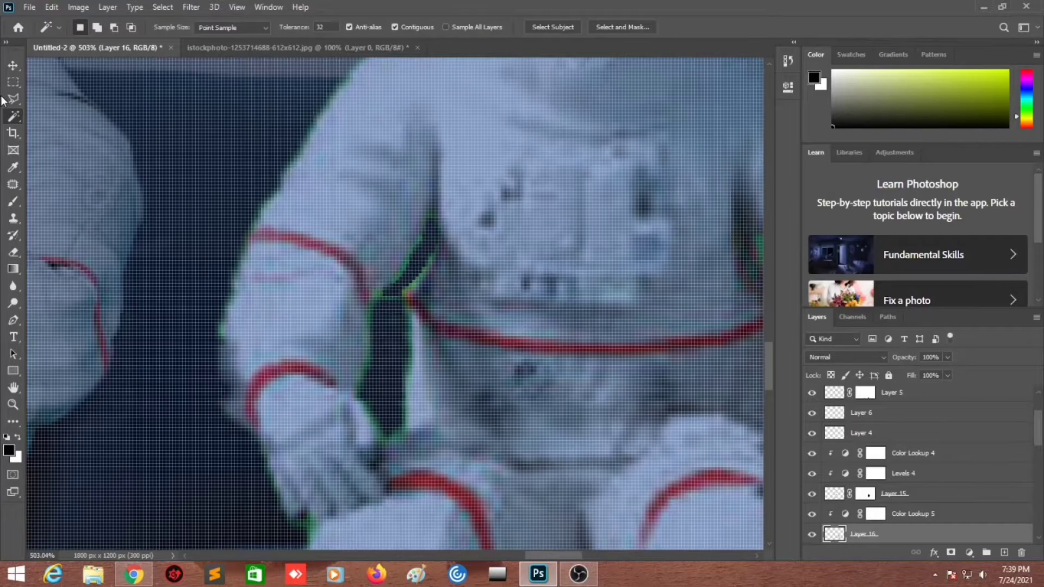
Add a mask to the second astronaut on Layer 16 and paint its edges clean.
click(951, 553)
key(b)
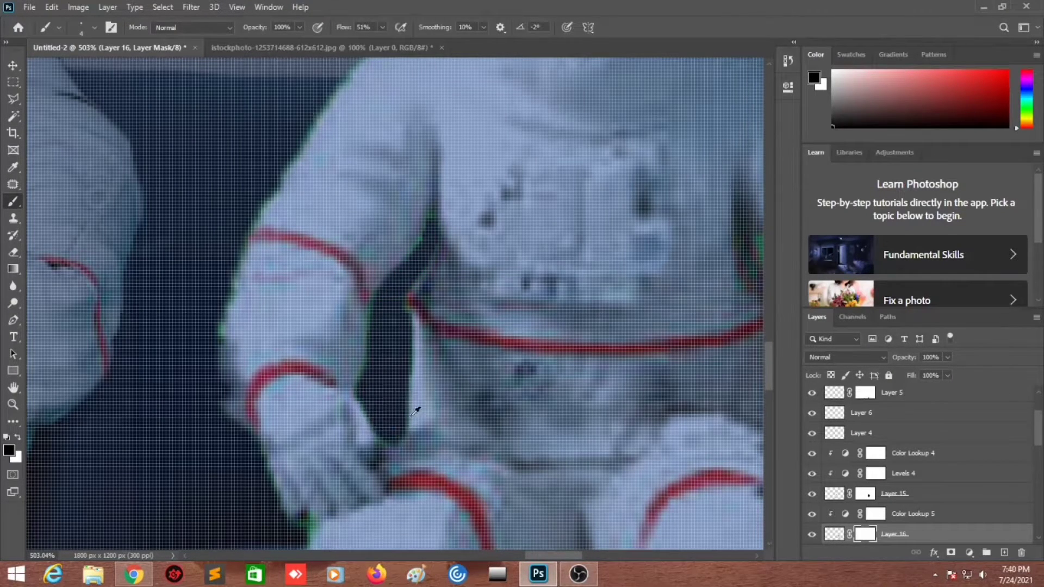
scroll(499, 360, up, 1)
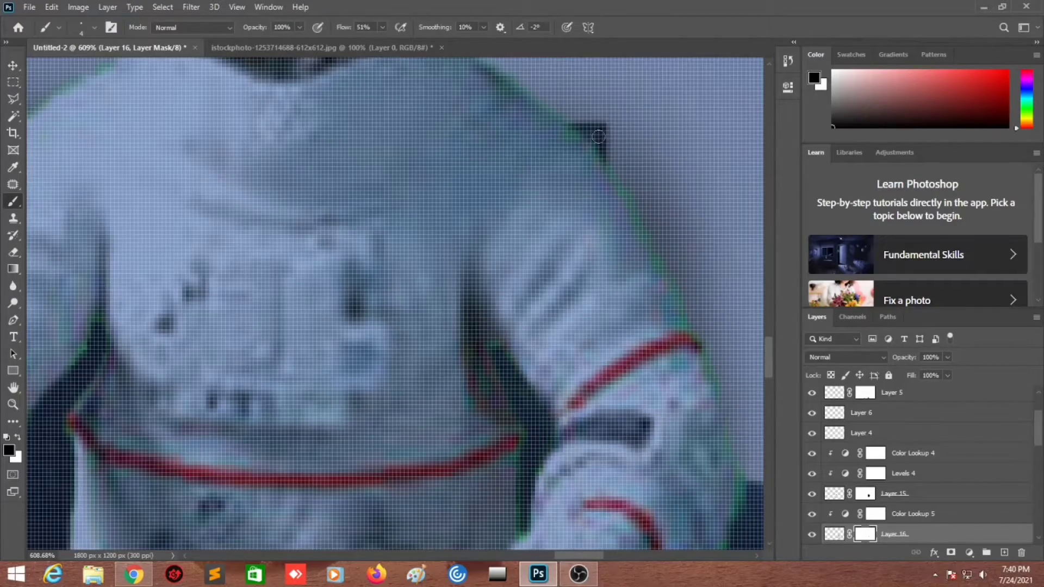
scroll(674, 288, down, 5)
scroll(536, 275, up, 5)
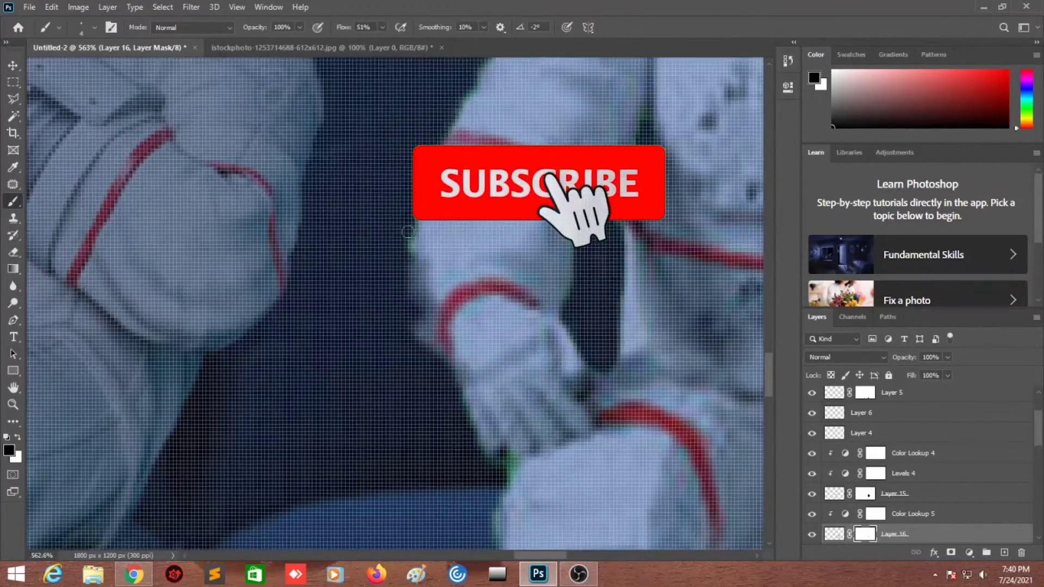
scroll(501, 304, down, 3)
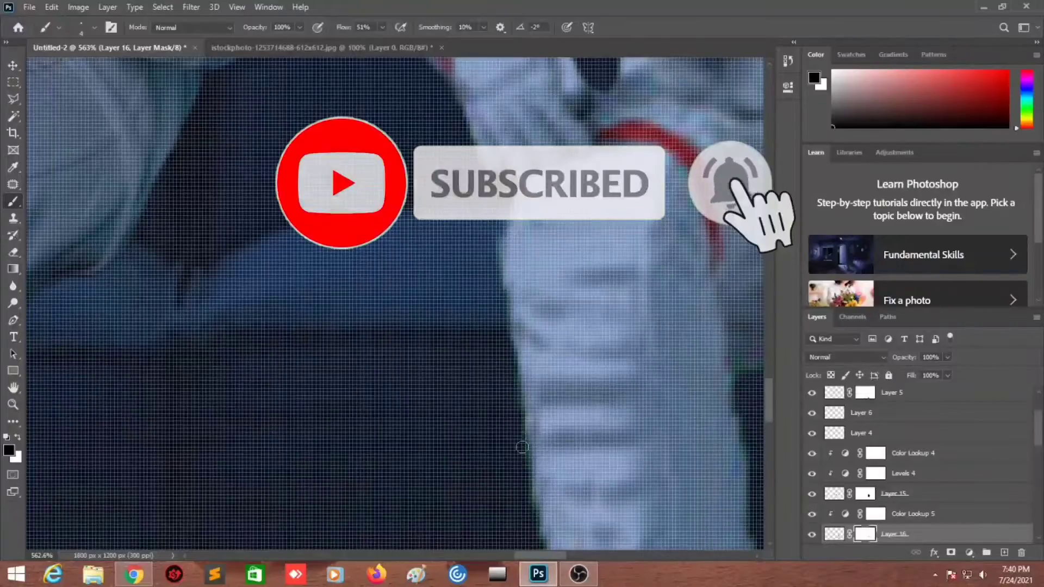
scroll(522, 447, down, 3)
scroll(522, 381, down, 3)
scroll(631, 221, up, 3)
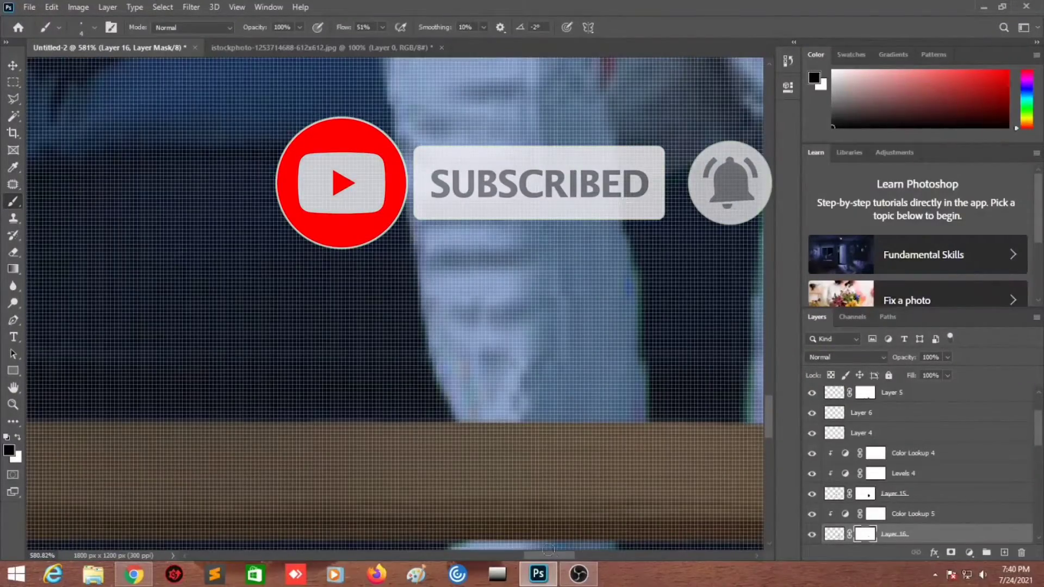
scroll(548, 550, right, 3)
scroll(700, 129, down, 1)
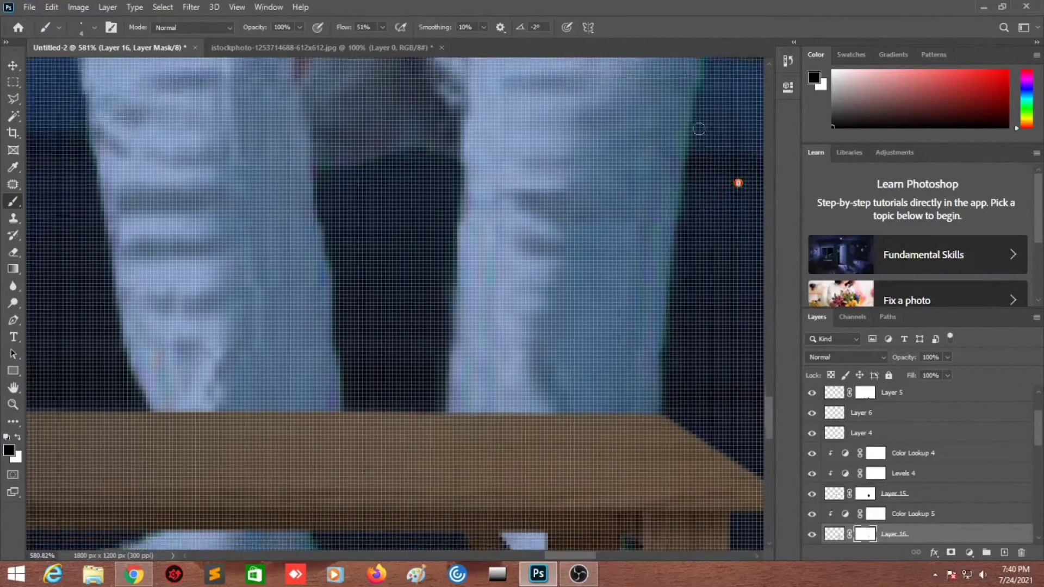
scroll(699, 129, down, 3)
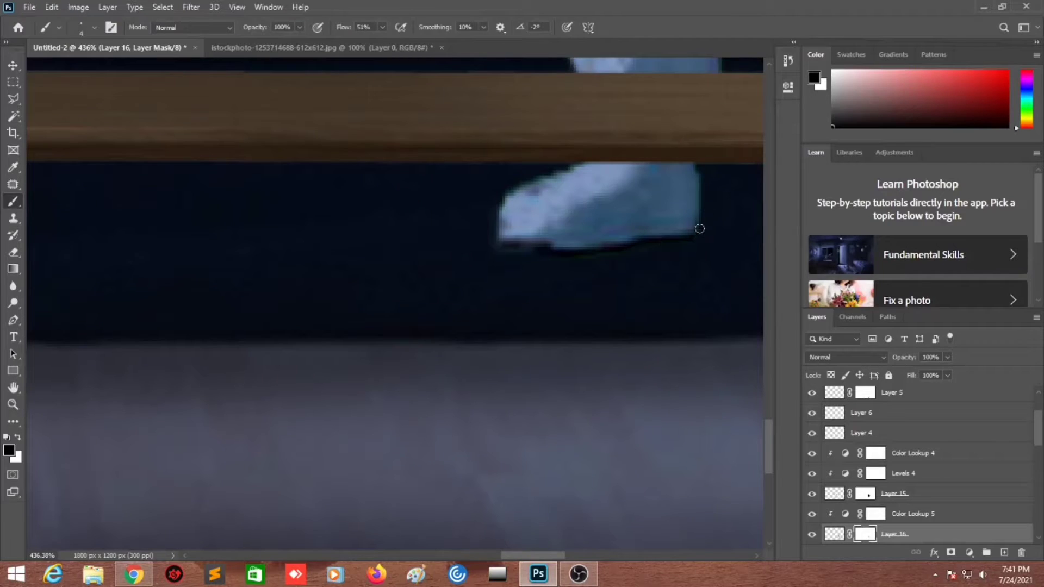
scroll(626, 84, up, 3)
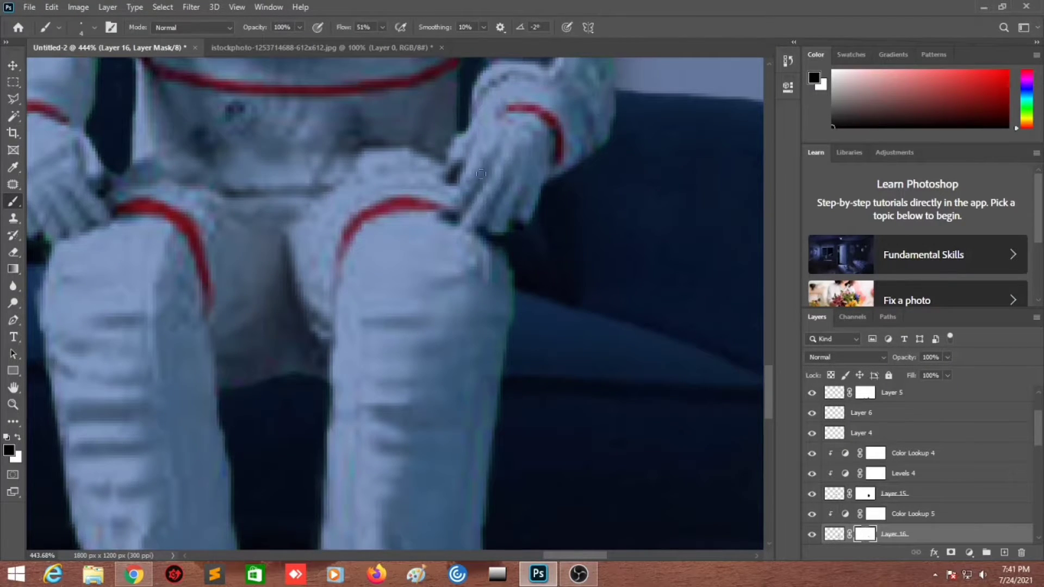
scroll(482, 174, down, 2)
scroll(514, 189, down, 5)
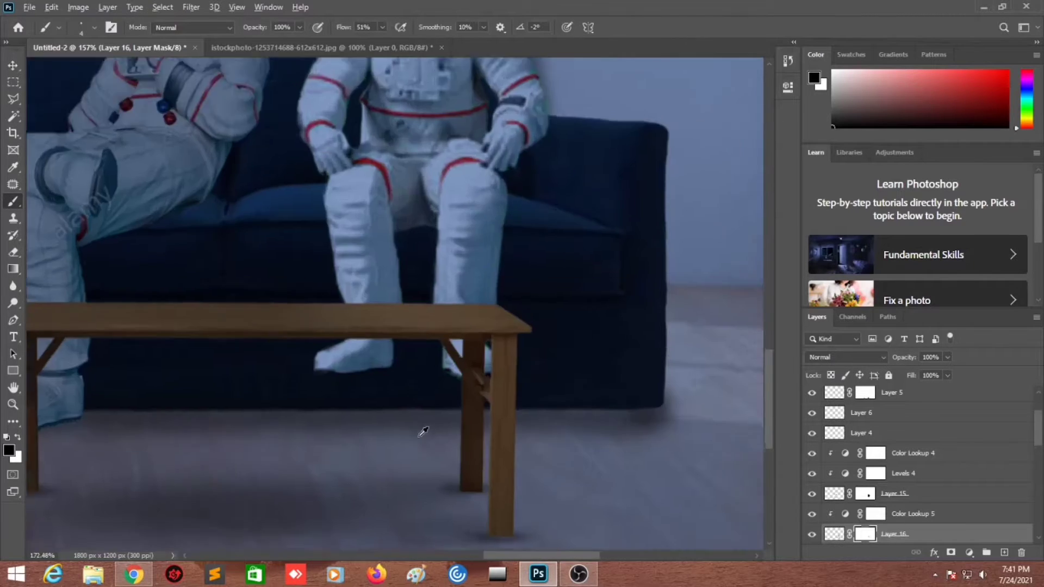
scroll(461, 282, up, 5)
scroll(590, 218, down, 5)
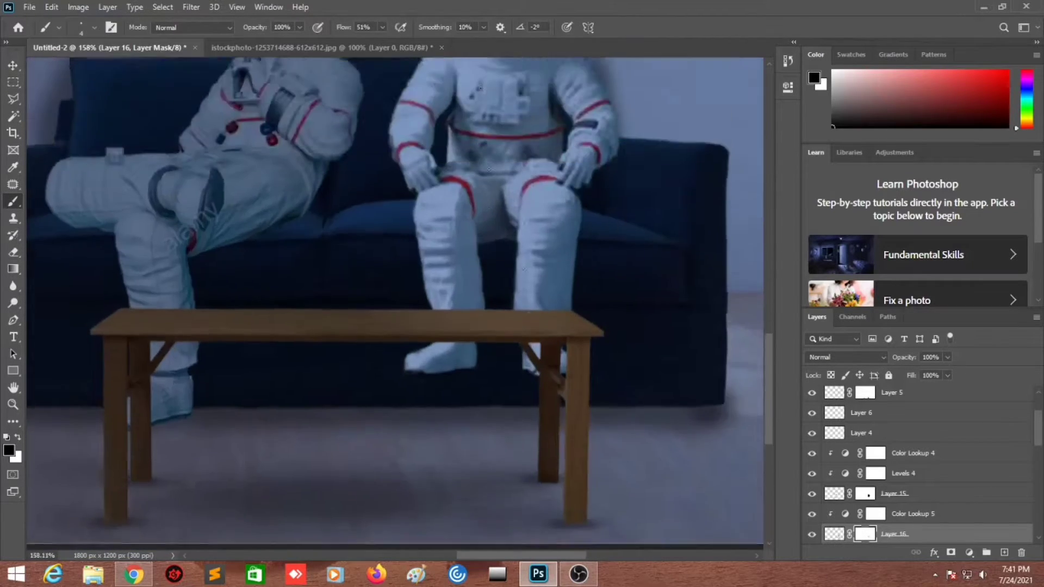
scroll(284, 138, up, 5)
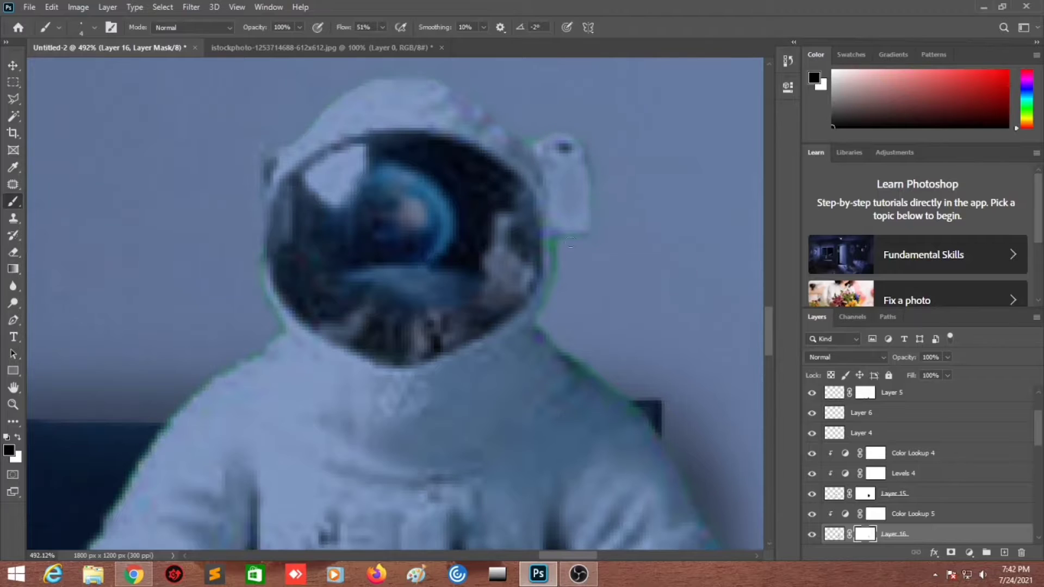
scroll(276, 262, down, 1)
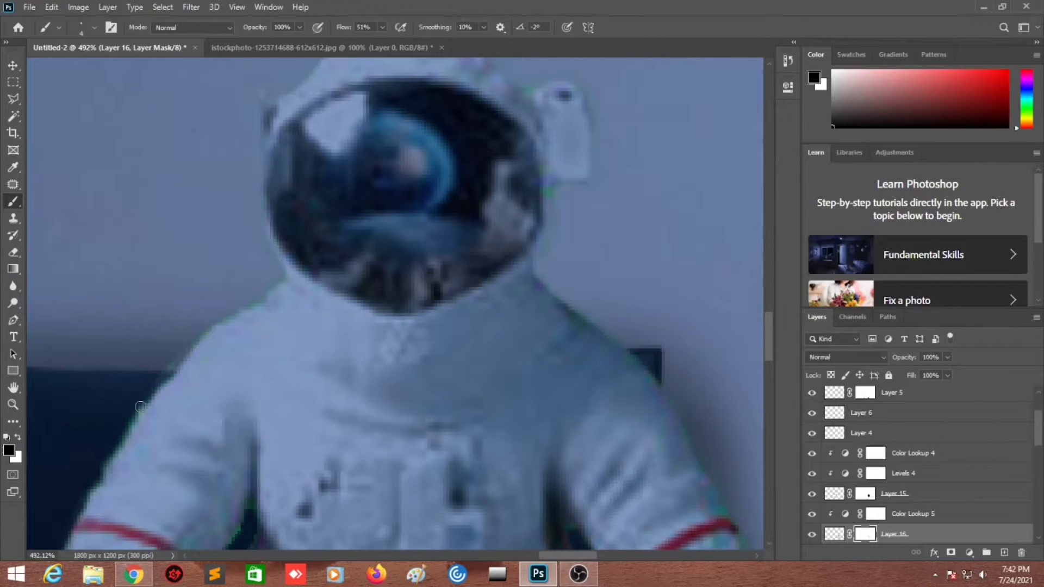
scroll(140, 407, down, 2)
scroll(292, 368, up, 2)
scroll(205, 512, down, 2)
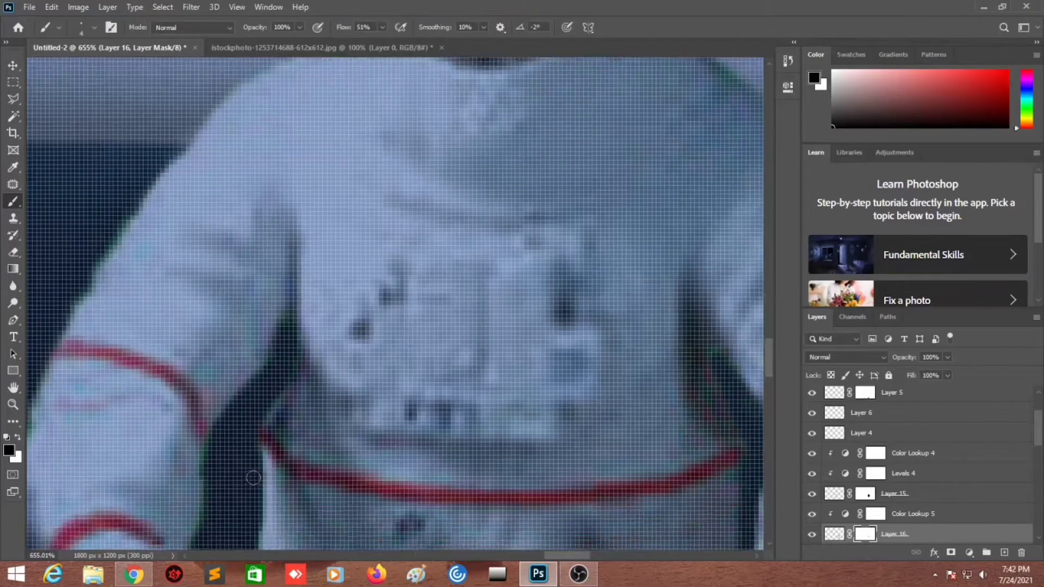
scroll(327, 381, down, 1)
scroll(440, 180, up, 1)
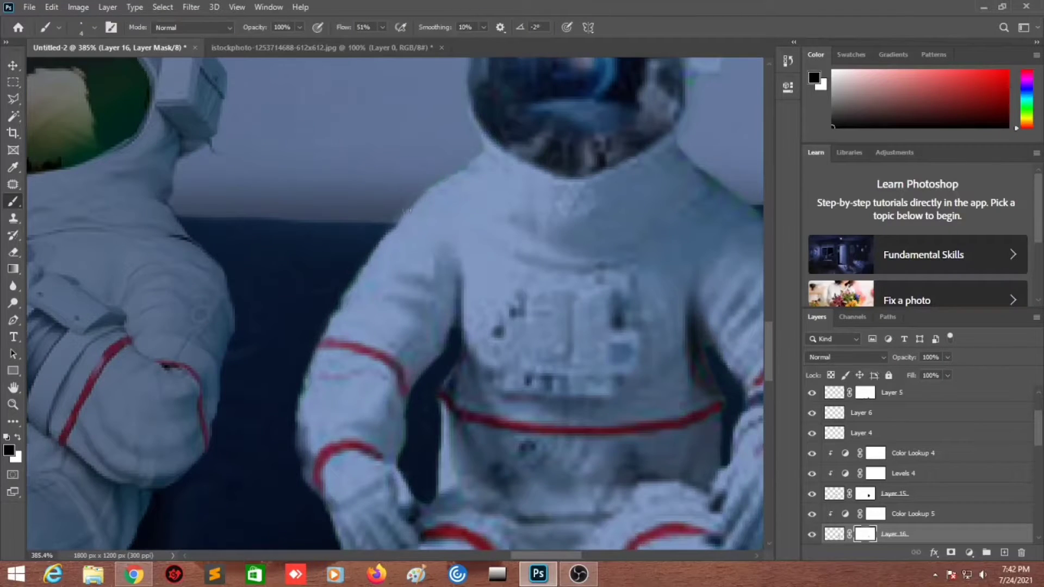
scroll(316, 349, down, 5)
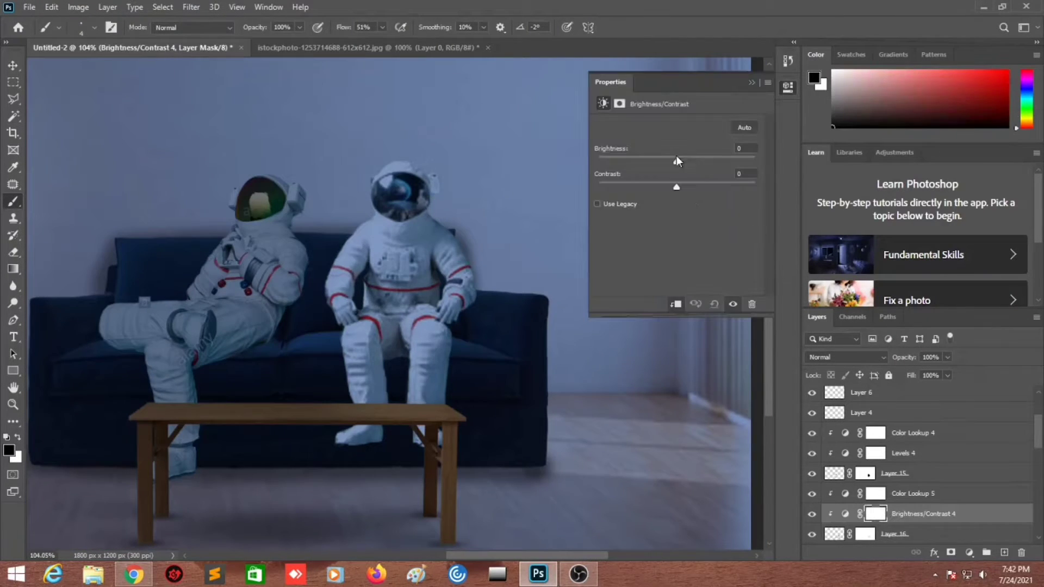
Lower the astronauts' brightness adjustment slightly and close its properties.
drag(676, 161, 644, 162)
scroll(666, 462, down, 5)
key(v)
click(845, 514)
click(548, 347)
scroll(925, 490, down, 2)
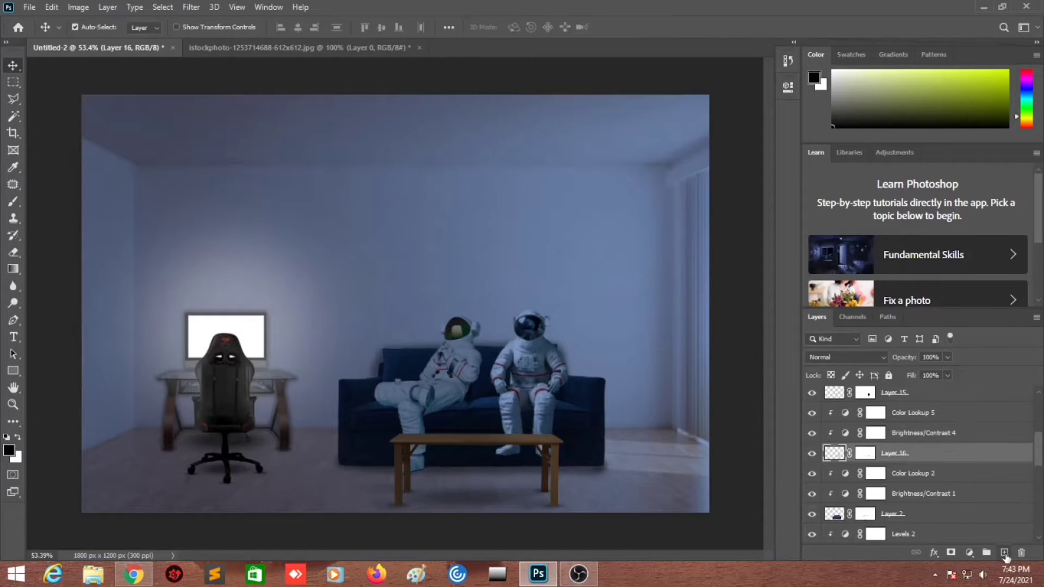
Create a new empty layer and paint soft black shadows with a smaller brush.
key(ctrl+shift+alt+n)
key(b)
scroll(401, 303, up, 5)
key(bracketleft)
key(bracketleft)
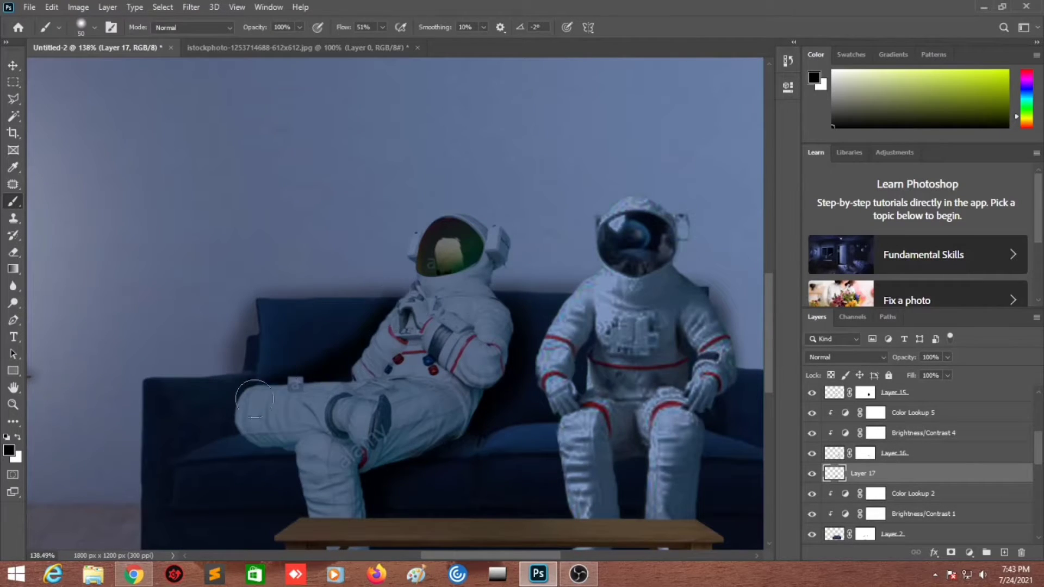
scroll(604, 401, down, 5)
scroll(425, 348, up, 7)
key(v)
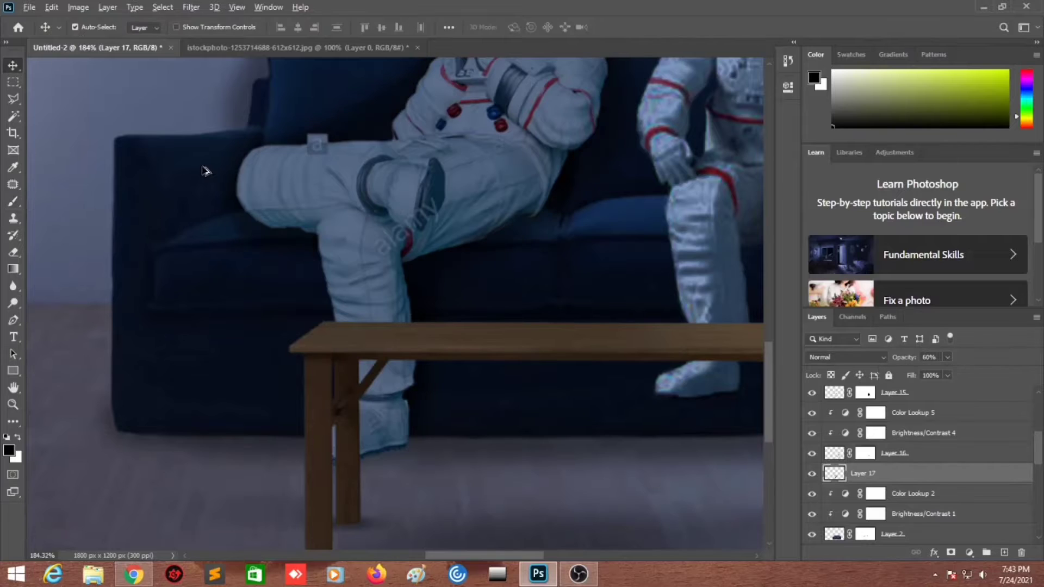
scroll(408, 299, down, 5)
scroll(408, 300, up, 2)
Lower the shadow layer's opacity and add a layer mask to Layer 17.
key(6)
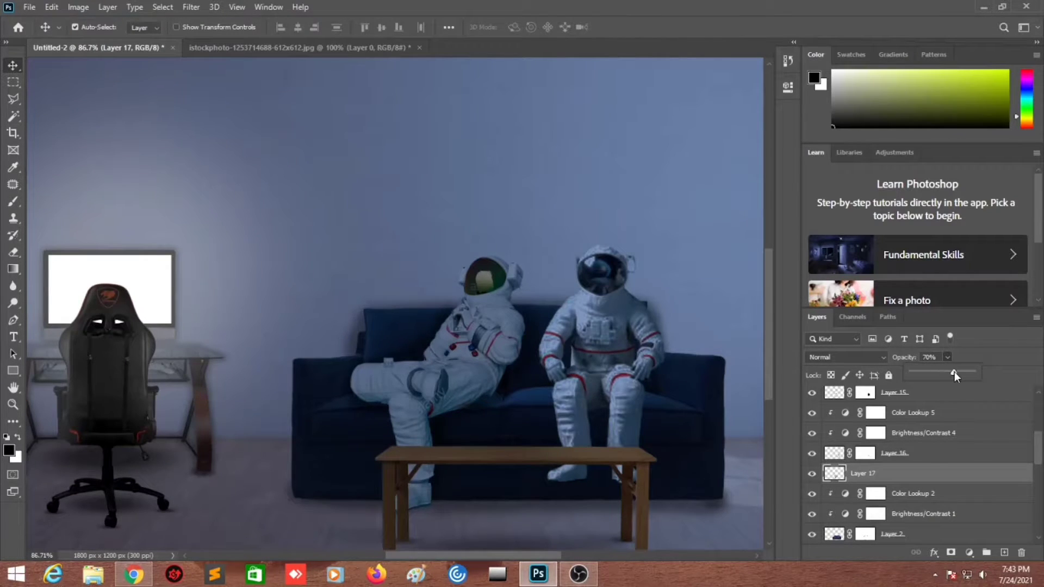
click(952, 553)
key(b)
scroll(434, 329, up, 3)
scroll(398, 342, down, 3)
Add another empty shadow layer and choose a soft round brush.
key(ctrl+shift+alt+n)
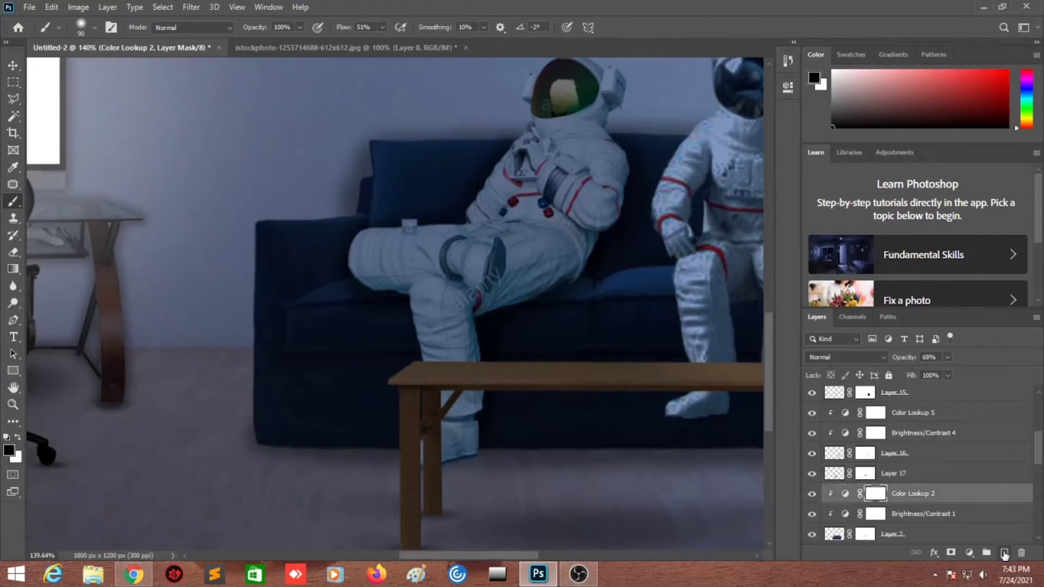
click(92, 34)
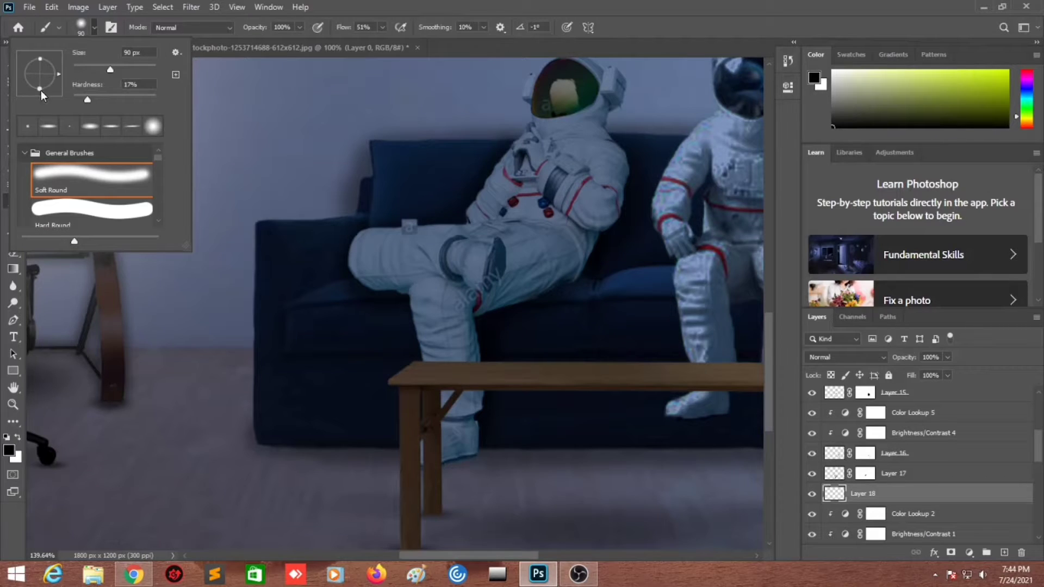
key(Escape)
scroll(683, 448, down, 3)
scroll(567, 460, down, 3)
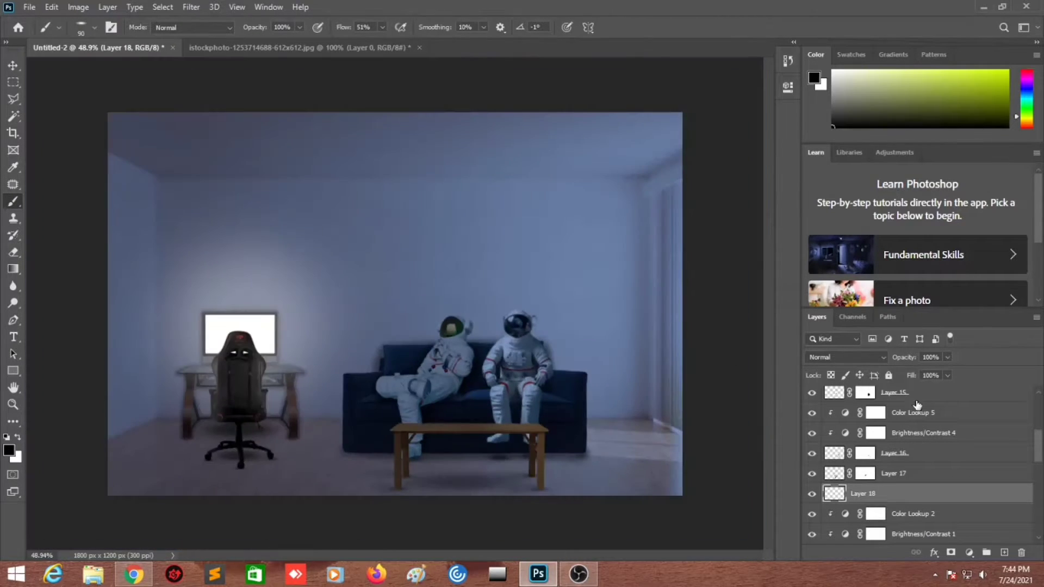
Return to Layer 17, then add another empty layer with a larger brush for more shadows.
key(alt+bracketright)
scroll(520, 355, up, 3)
scroll(506, 435, up, 3)
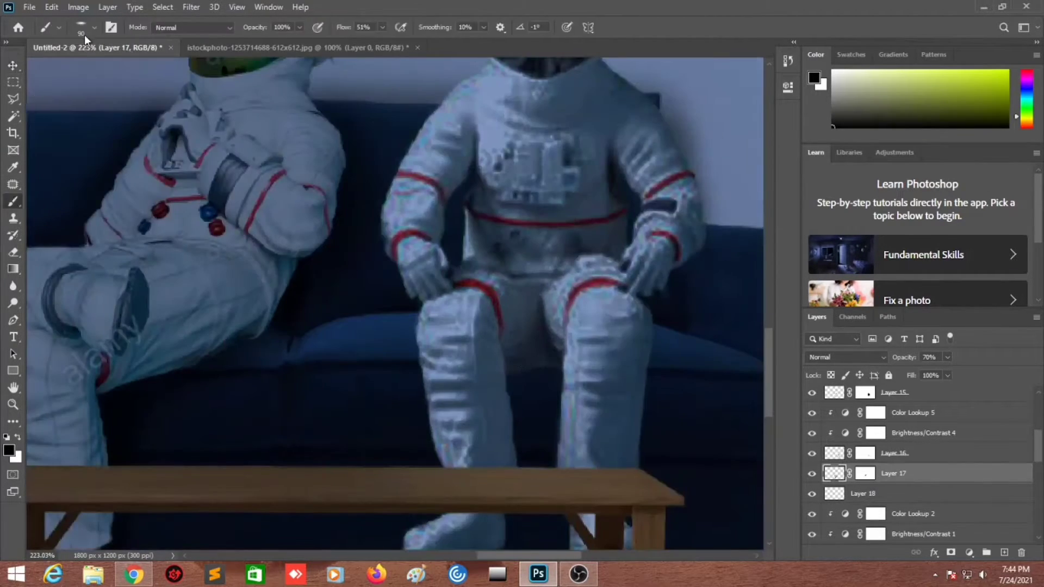
scroll(412, 323, down, 1)
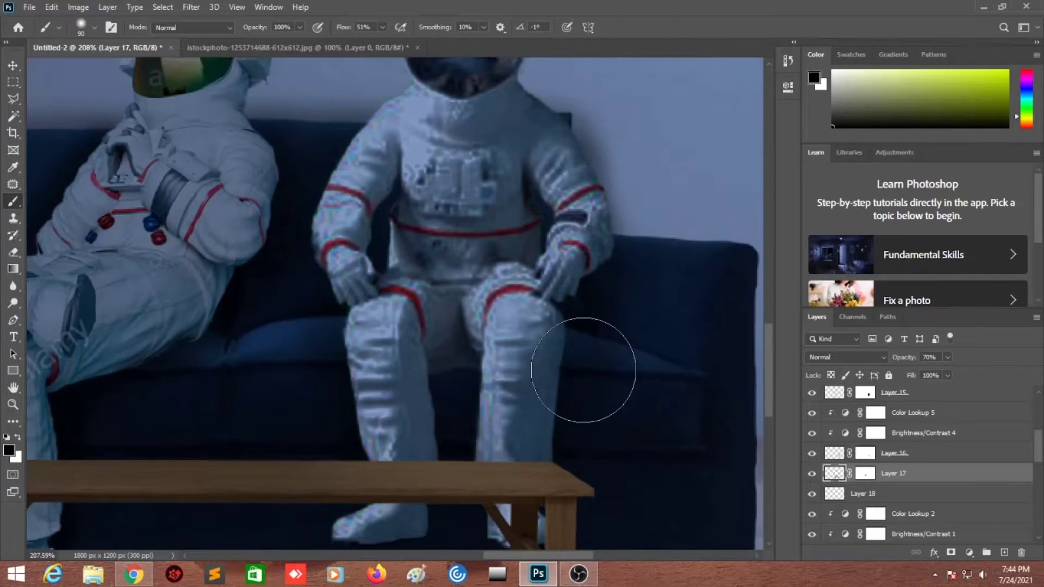
scroll(590, 373, up, 2)
key(ctrl+shift+alt+n)
key(bracketright)
key(bracketright)
key(bracketright)
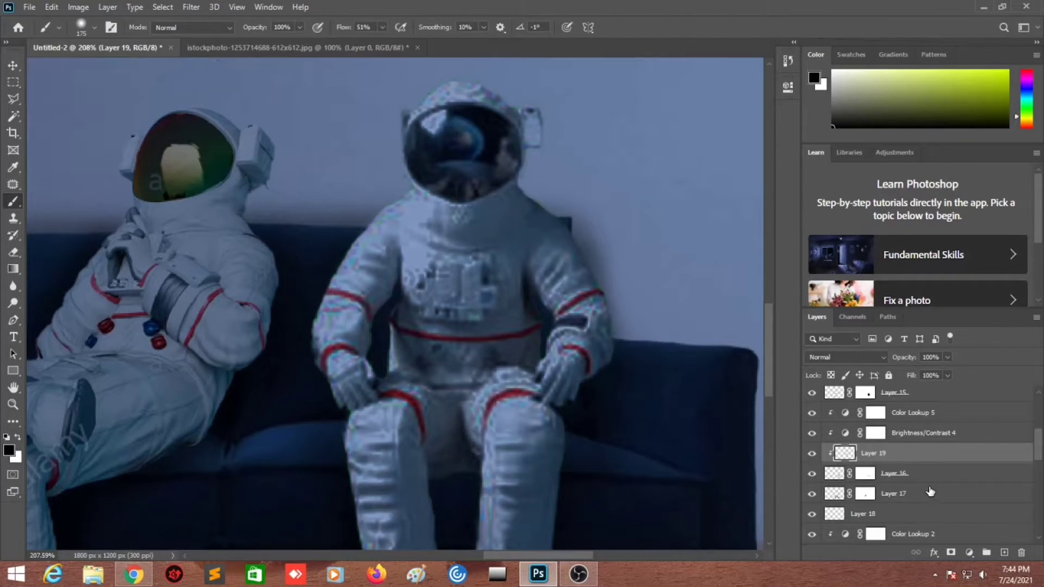
scroll(559, 404, down, 2)
scroll(559, 404, down, 2)
scroll(843, 451, up, 3)
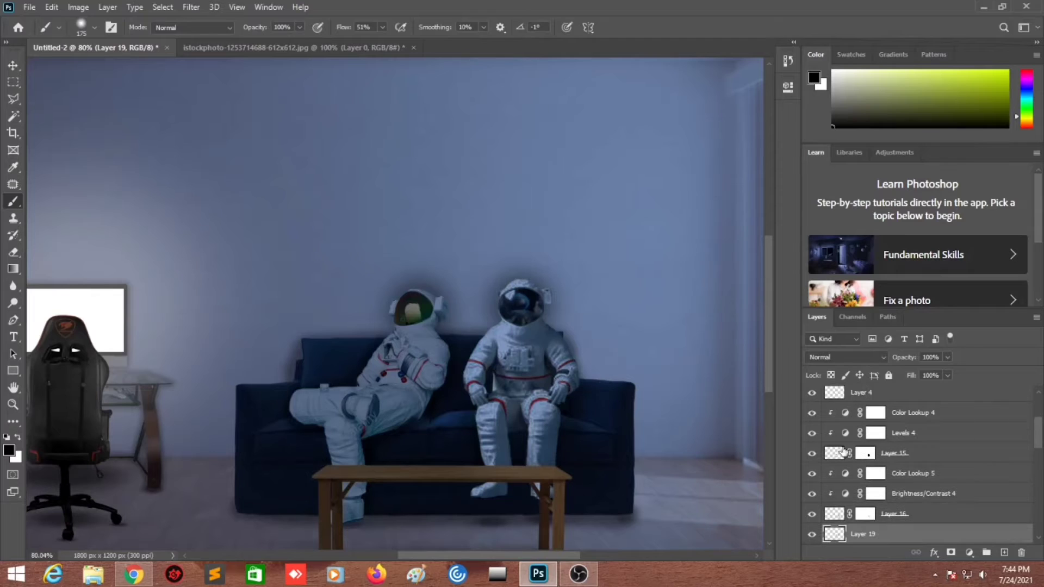
Add a Levels adjustment above the astronauts and close its properties.
double_click(832, 497)
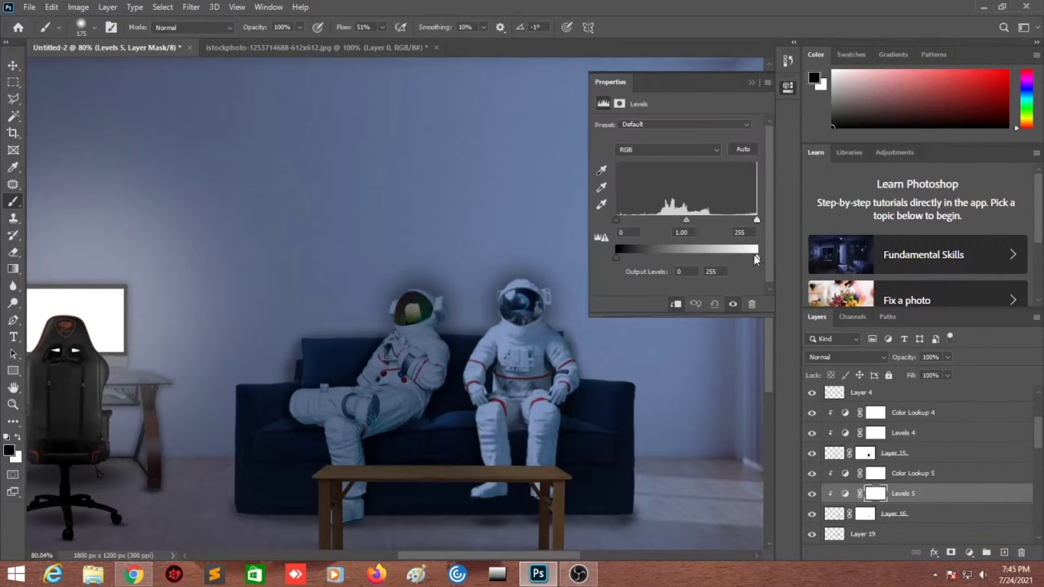
click(751, 82)
key(v)
scroll(360, 459, up, 2)
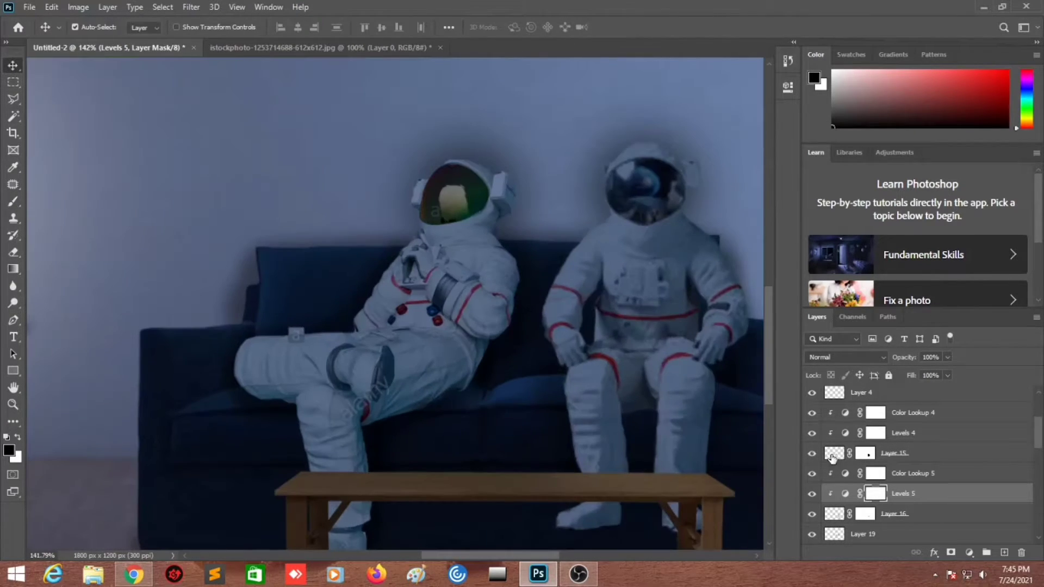
scroll(892, 517, down, 1)
scroll(892, 516, up, 1)
Add a new layer clipped to Layer 15 at 47% opacity, then delete the painted Layer 20.
click(892, 453)
click(1005, 552)
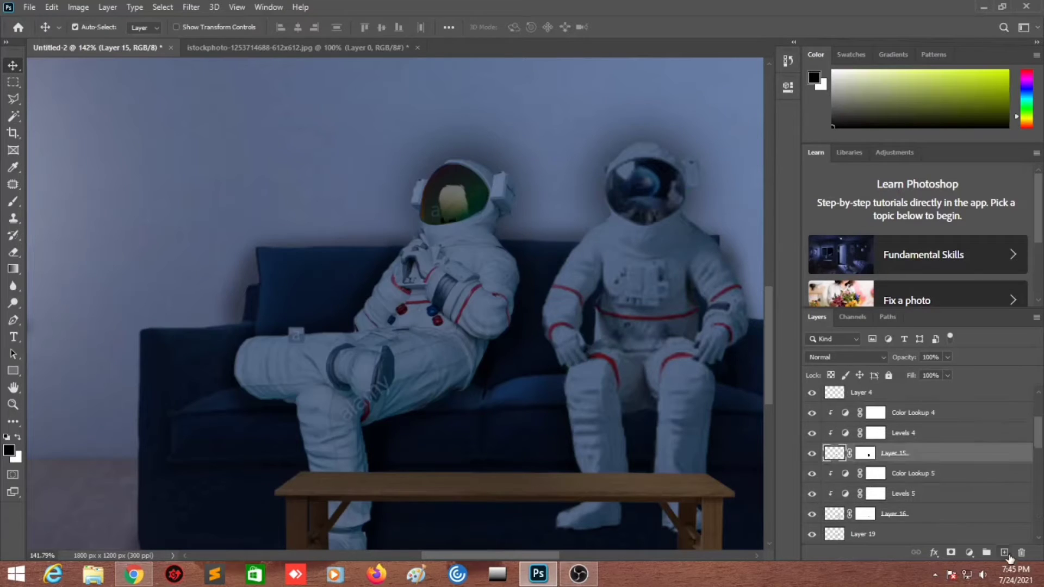
key(ctrl+alt+g)
key(b)
click(948, 357)
drag(925, 374, 925, 371)
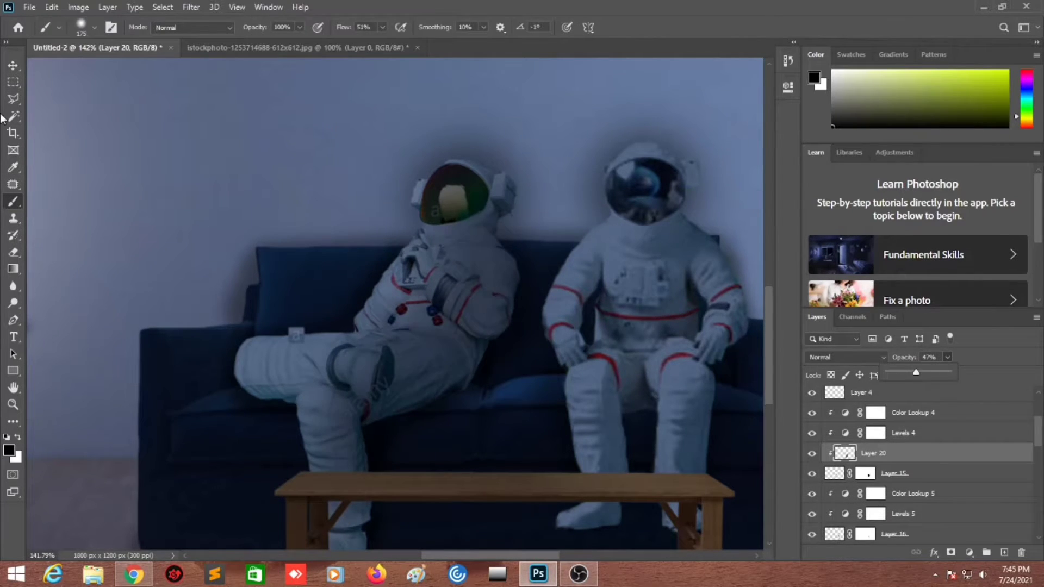
scroll(665, 367, down, 5)
scroll(665, 367, up, 4)
key(z)
key(Delete)
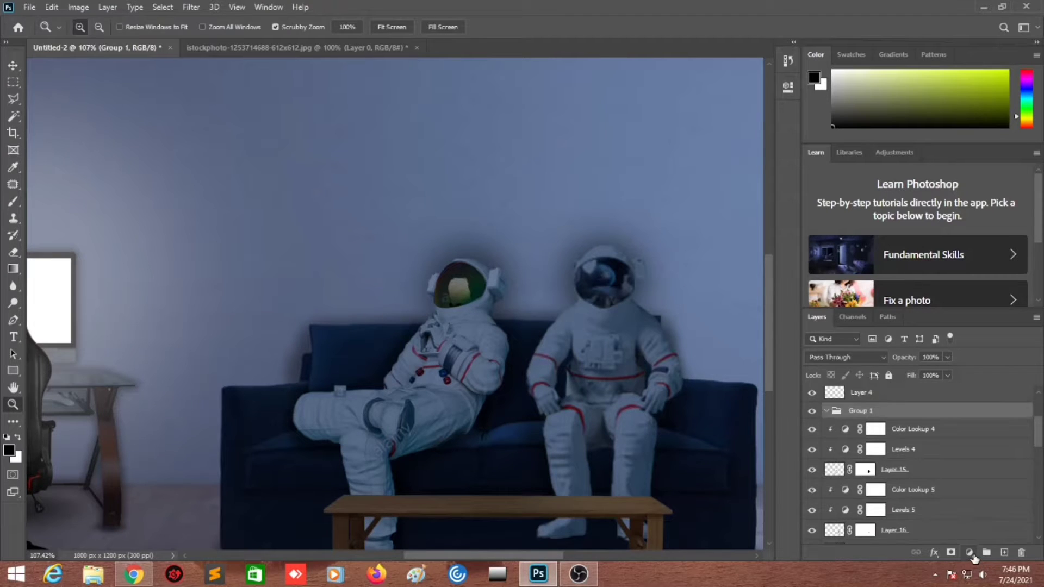
Add a clipped Brightness/Contrast with an inverted mask, painting white over the left astronaut.
click(970, 553)
click(952, 370)
key(ctrl+i)
key(ctrl+alt+g)
click(13, 201)
key(x)
drag(544, 402, 516, 381)
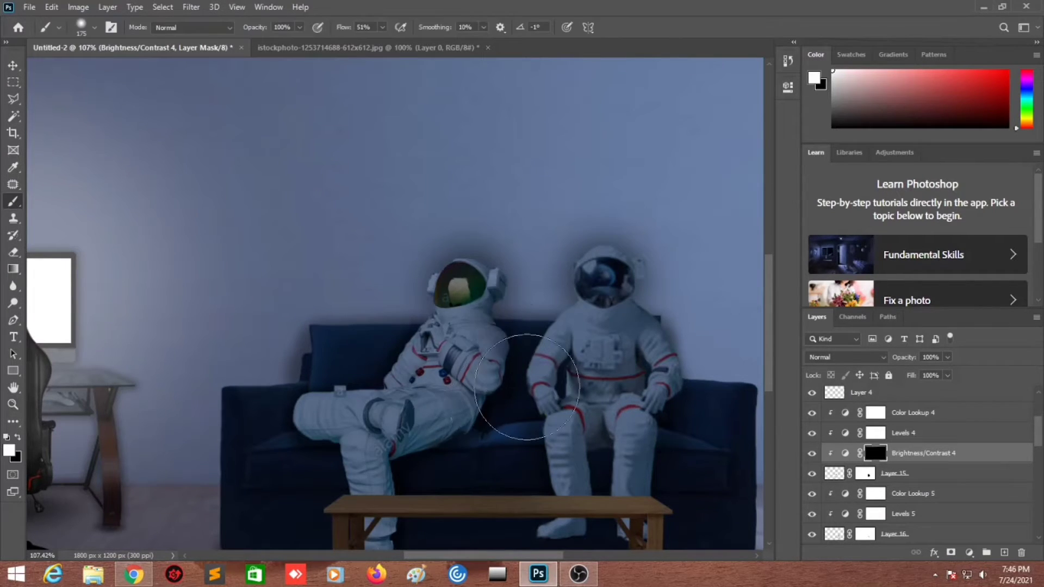
scroll(522, 402, down, 3)
scroll(523, 413, up, 4)
scroll(528, 429, down, 1)
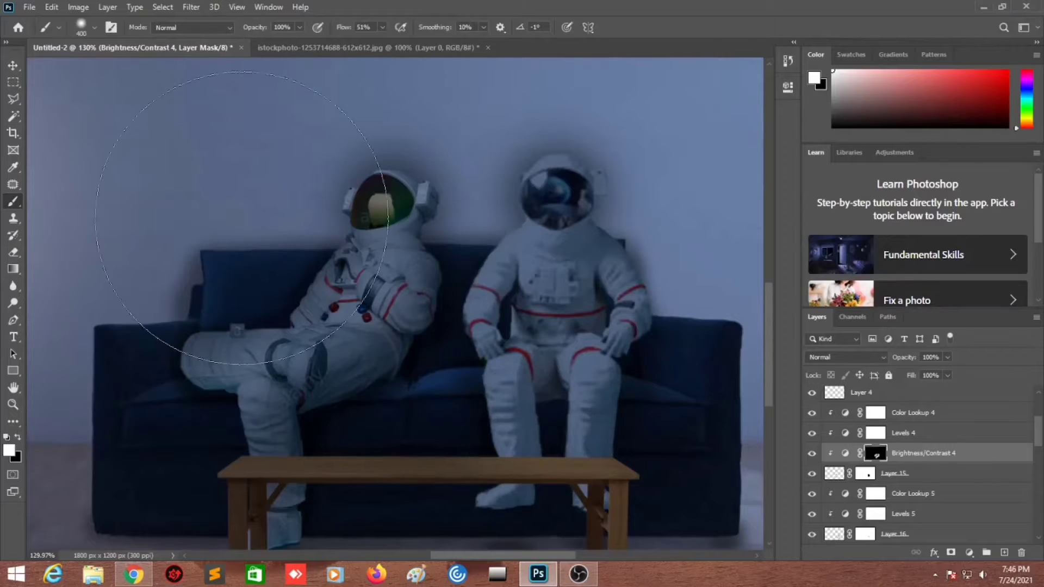
Add another Brightness/Contrast at -67 for the right astronaut and invert its mask.
click(970, 552)
drag(676, 161, 641, 162)
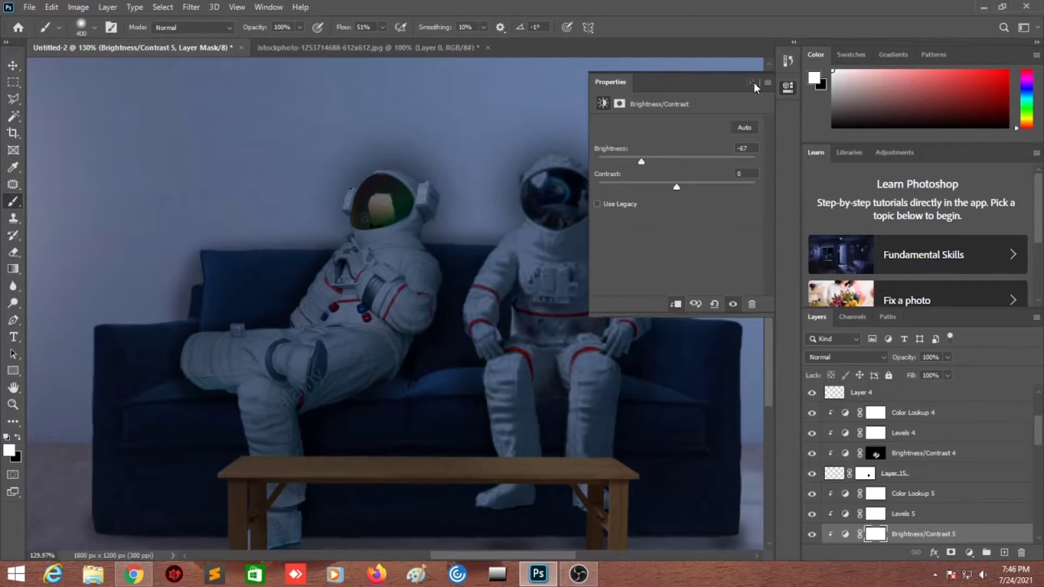
click(752, 82)
key(ctrl+i)
scroll(628, 474, down, 4)
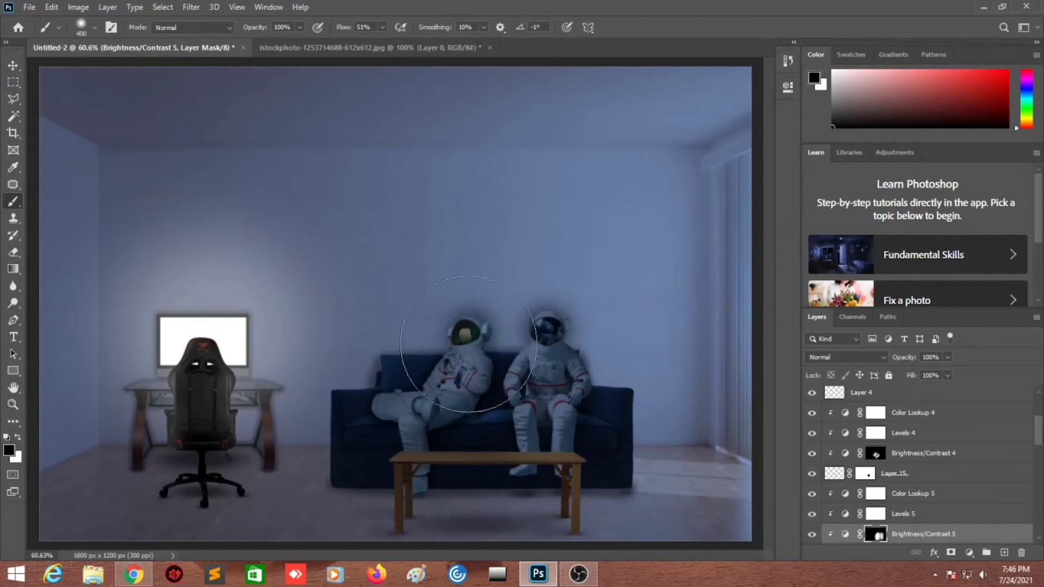
scroll(474, 367, up, 2)
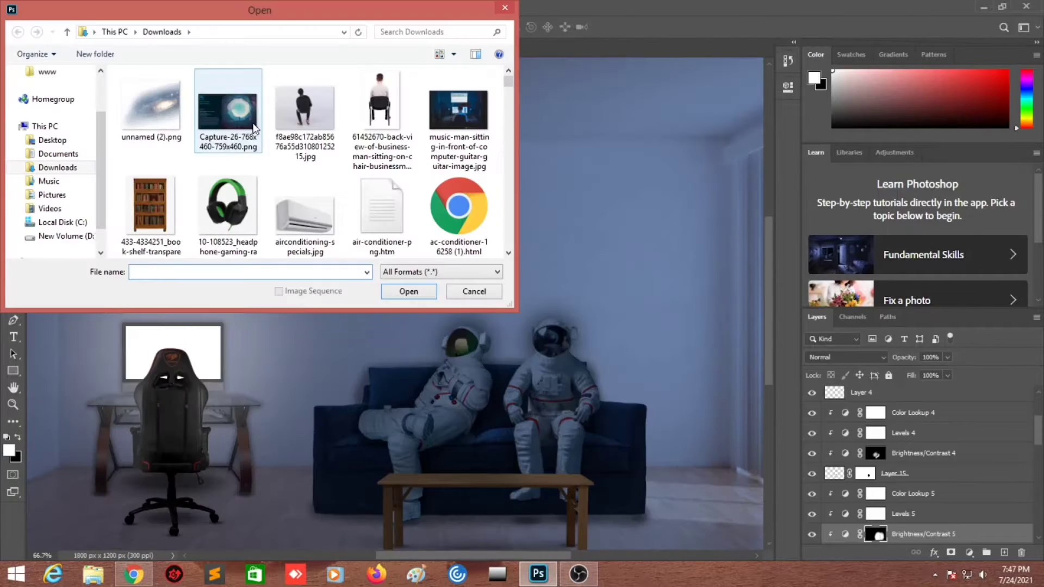
Open the Background.png and flowerpot images.
scroll(255, 130, down, 2)
click(228, 201)
scroll(228, 201, down, 2)
ctrl+click(152, 201)
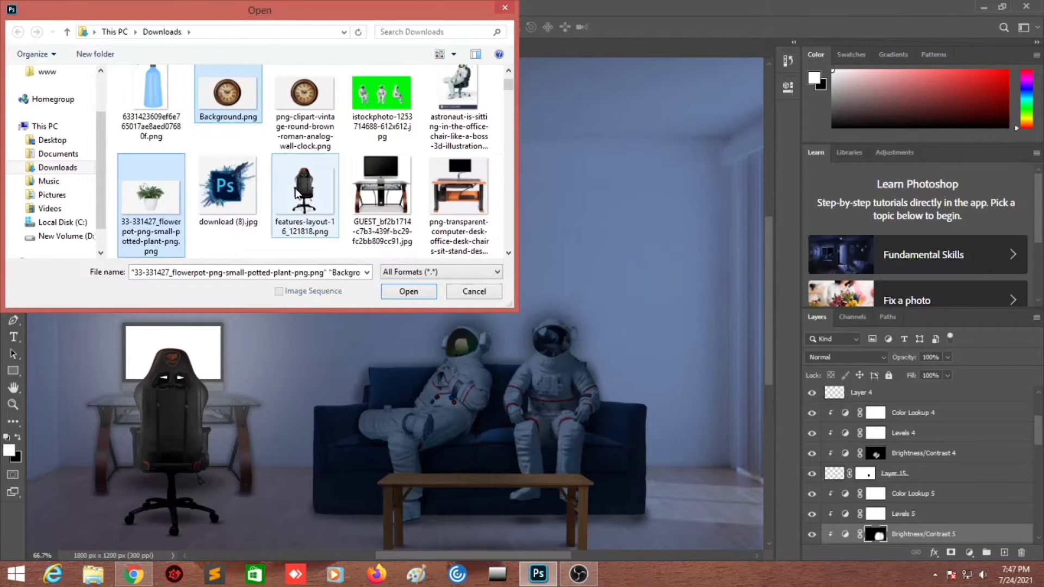
click(408, 292)
Cut the potted plant out of its white background and paste it into the room.
right_click(13, 116)
click(61, 124)
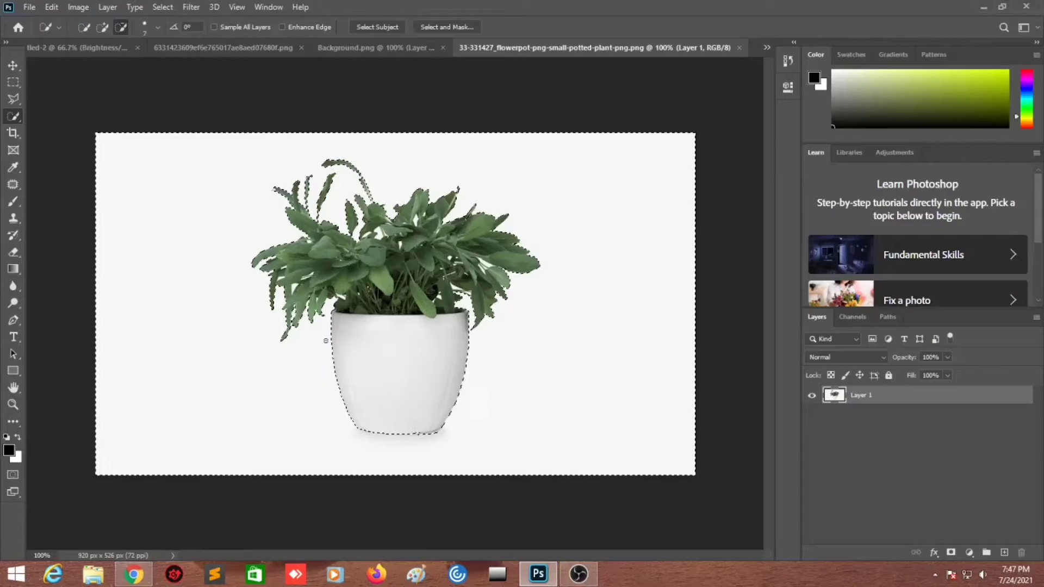
key(Delete)
key(v)
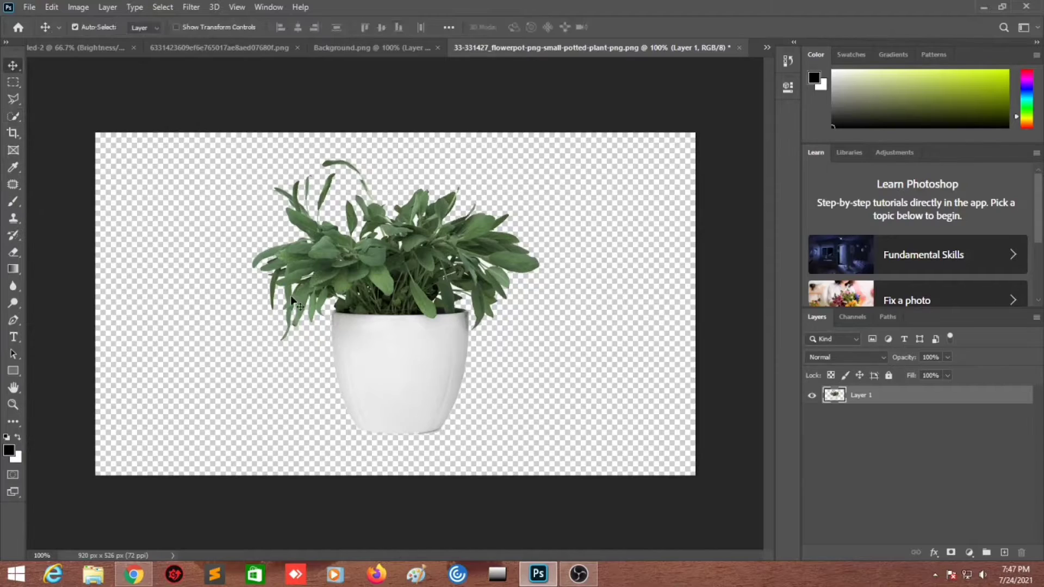
key(ctrl+c)
key(ctrl+Tab)
key(ctrl+v)
Drag the plant into the room above the table and reorder it in the Layers panel.
click(623, 48)
drag(431, 279, 525, 481)
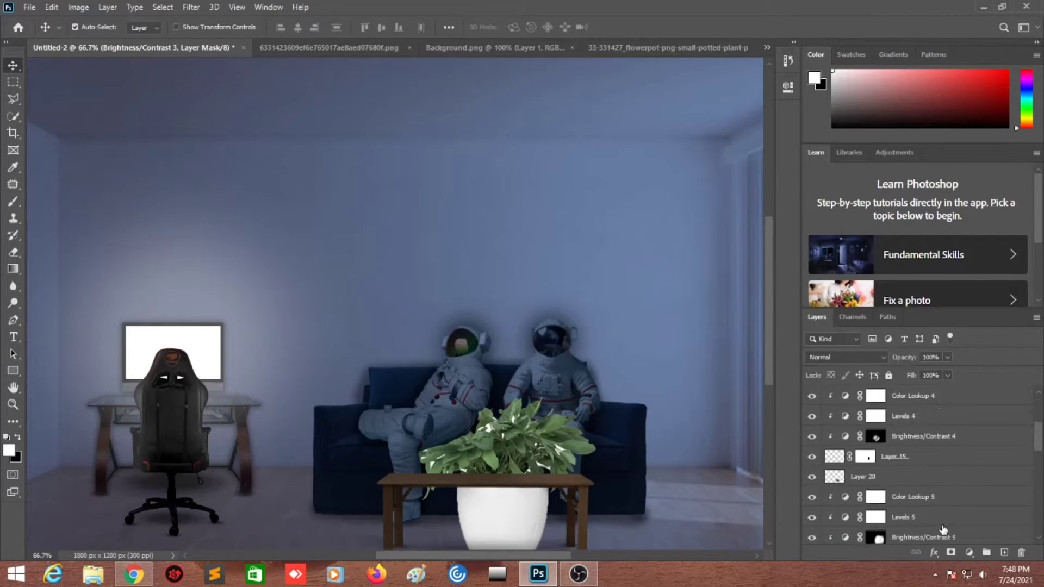
scroll(919, 463, down, 10)
click(812, 429)
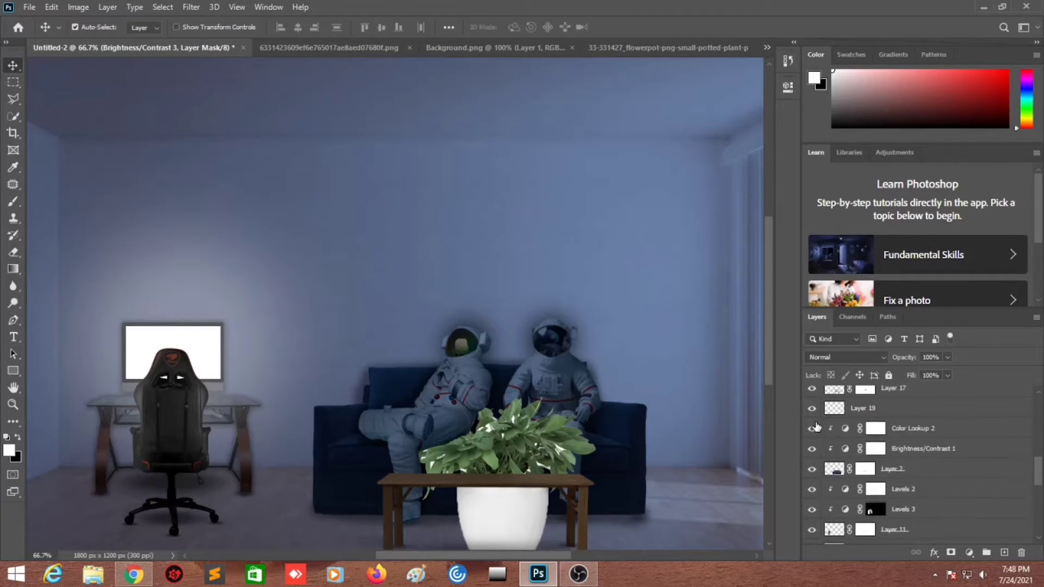
scroll(919, 462, up, 5)
drag(865, 448, 937, 396)
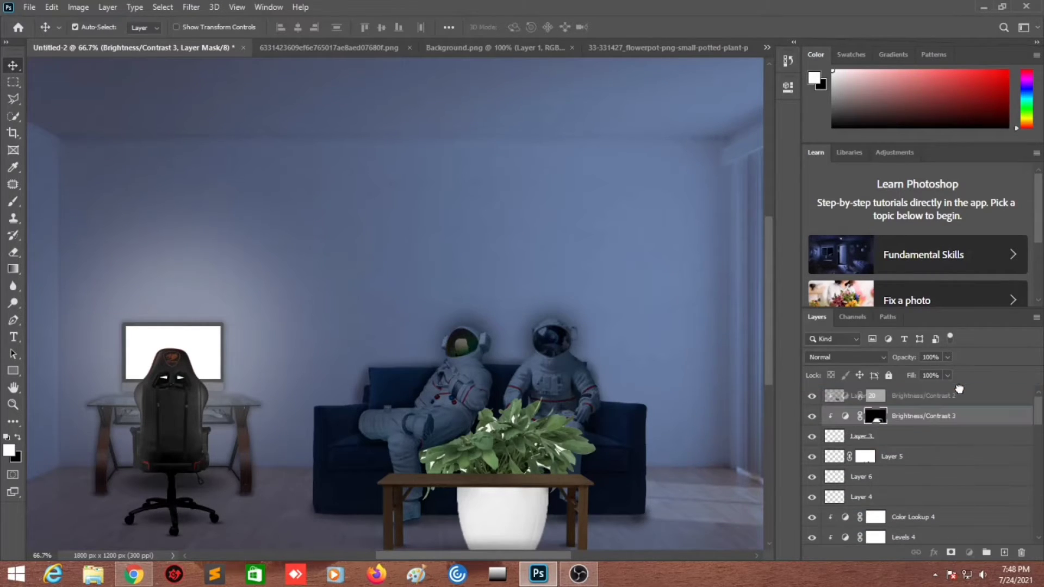
Shrink the plant with Free Transform and set it on the coffee table.
key(ctrl+t)
drag(469, 502, 521, 448)
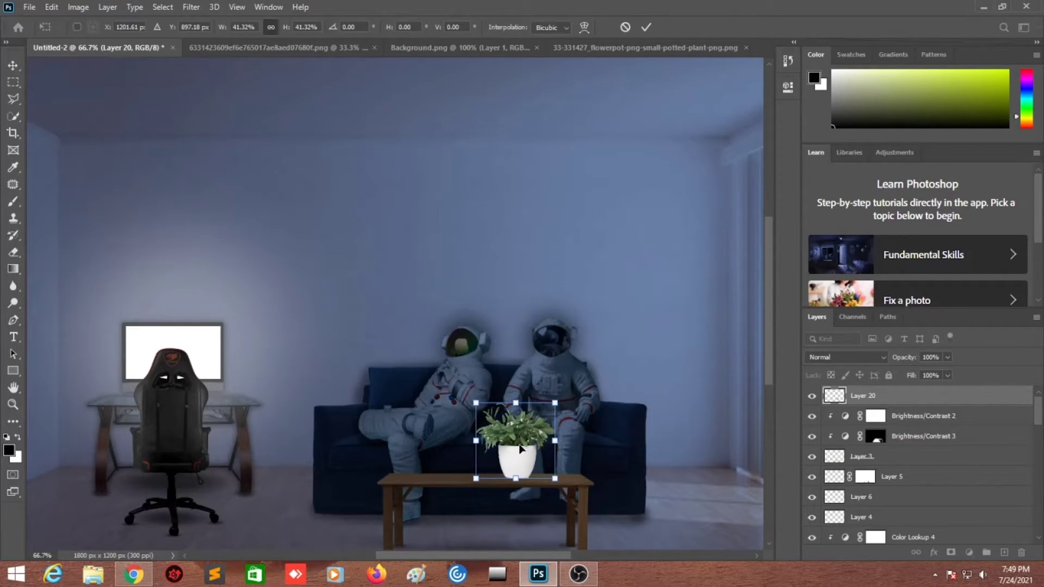
drag(516, 435, 536, 446)
key(Return)
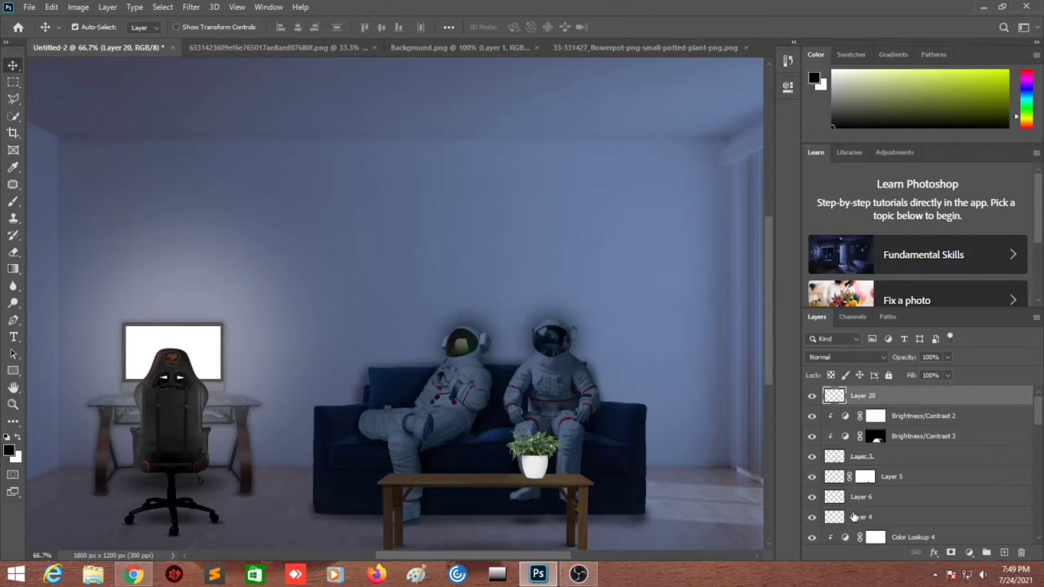
click(969, 553)
Darken the plant with a Brightness/Contrast adjustment clipped to its layer.
click(944, 380)
drag(676, 162, 630, 162)
key(ctrl+alt+g)
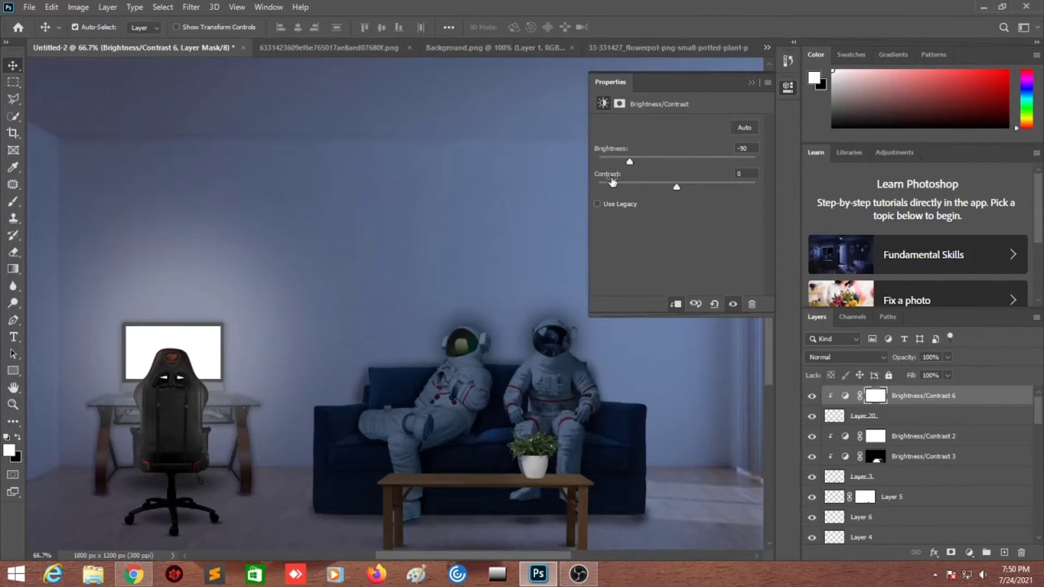
click(974, 418)
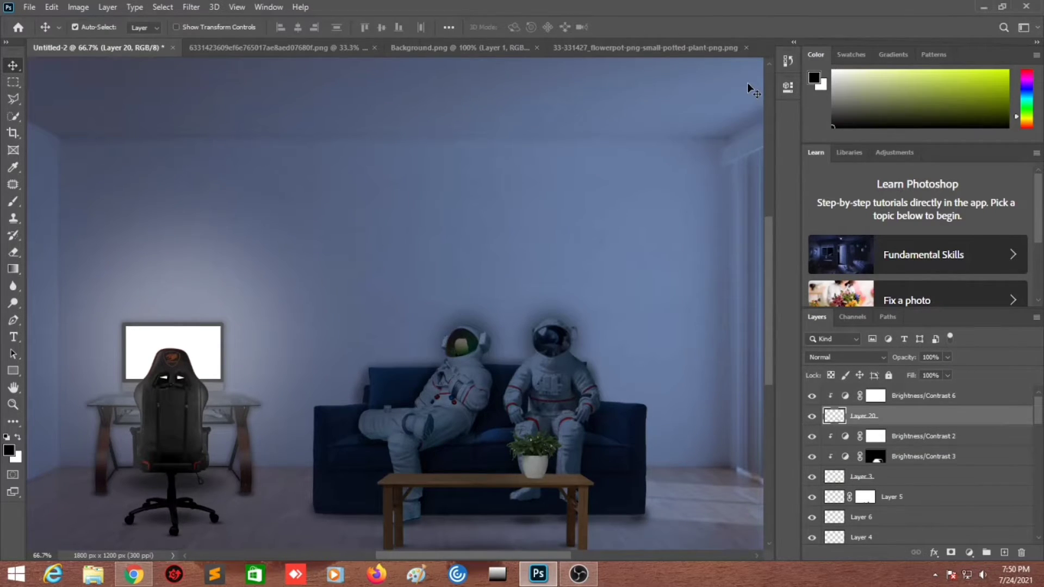
Add a Hue/Saturation adjustment and tone down the plant's saturation slightly.
click(969, 553)
click(947, 432)
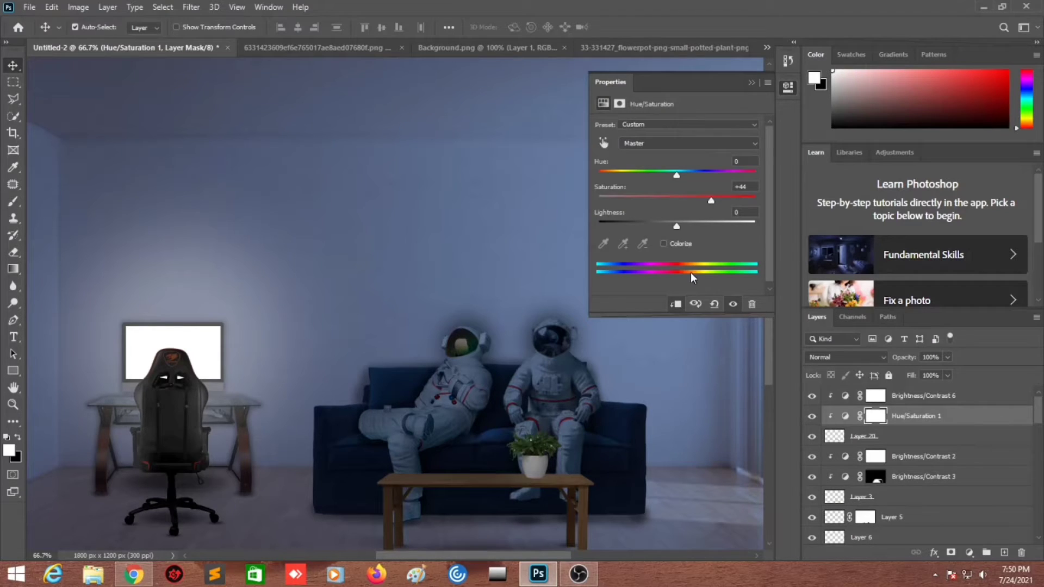
click(751, 82)
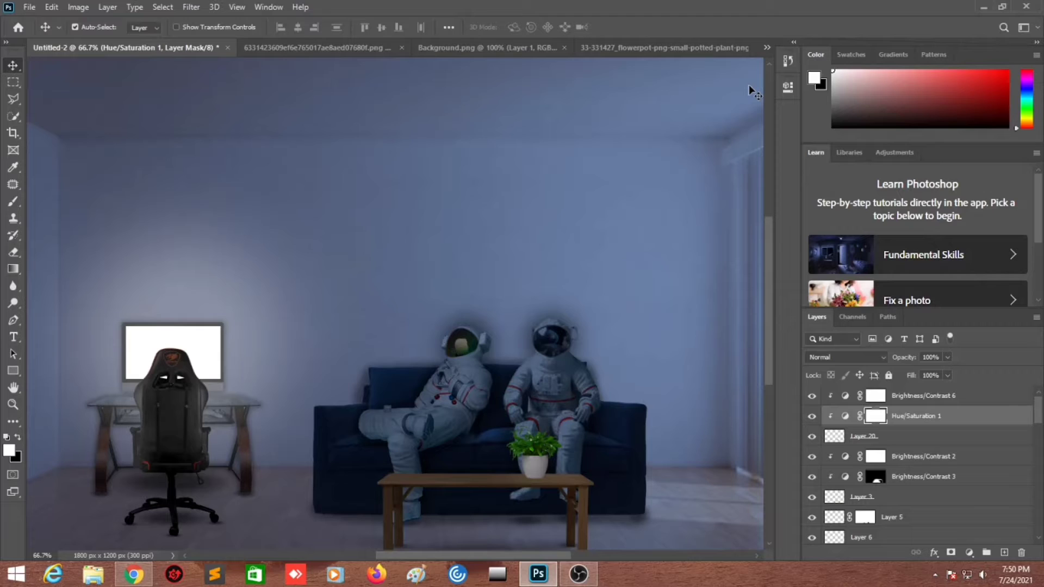
click(788, 87)
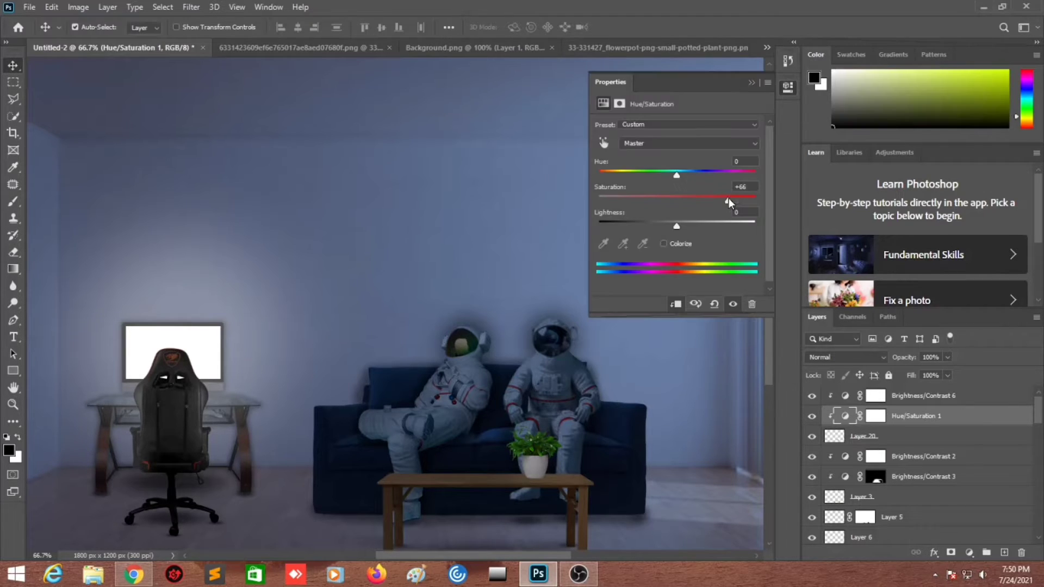
click(897, 437)
Invert the darkening mask and paint white to restore darkening on part of the pot.
click(874, 400)
key(i)
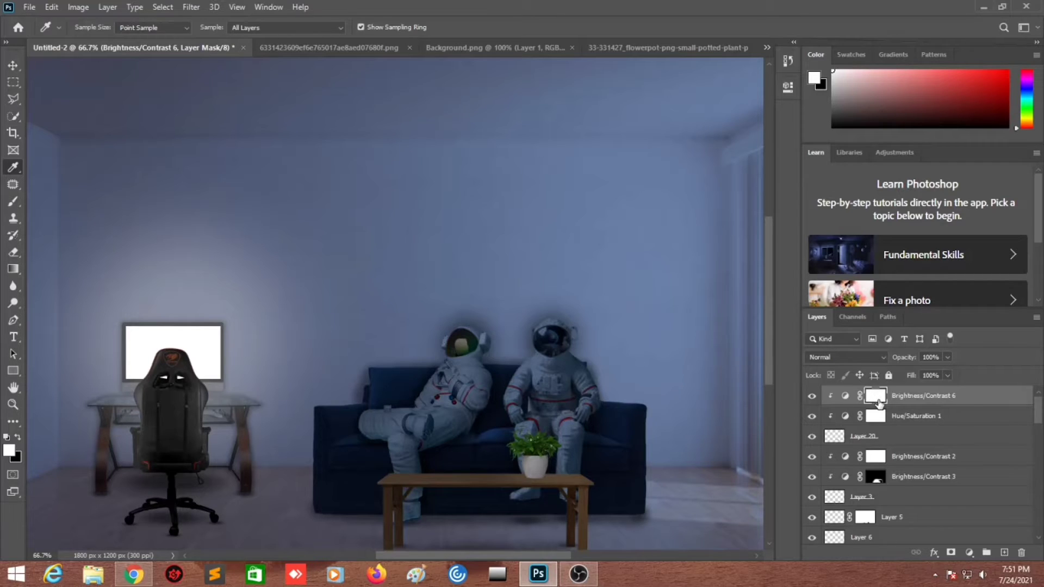
key(ctrl+i)
key(b)
scroll(466, 431, up, 3)
drag(466, 431, 594, 454)
scroll(555, 498, up, 2)
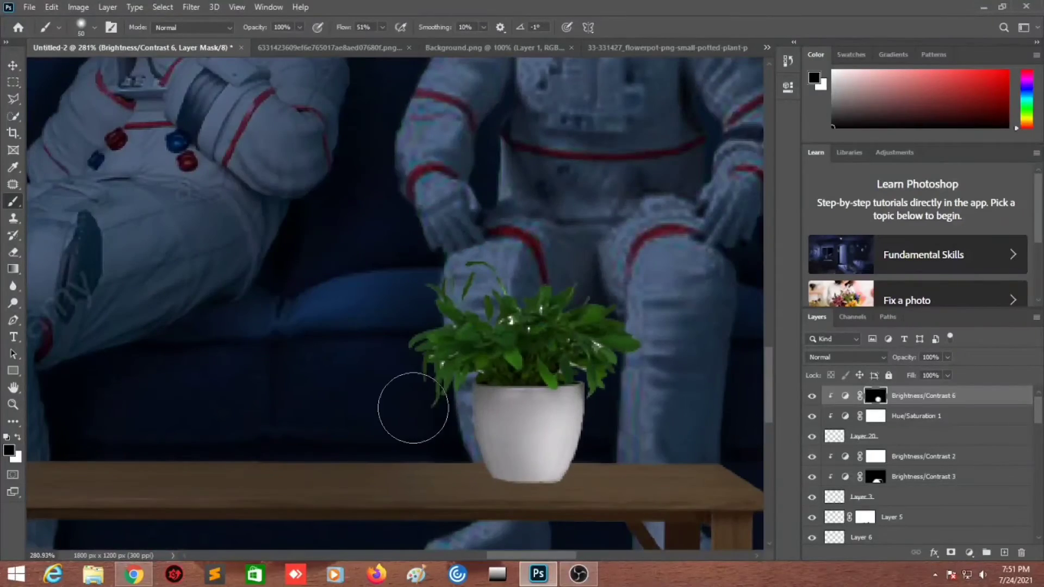
key(bracketright)
key(bracketright)
key(bracketright)
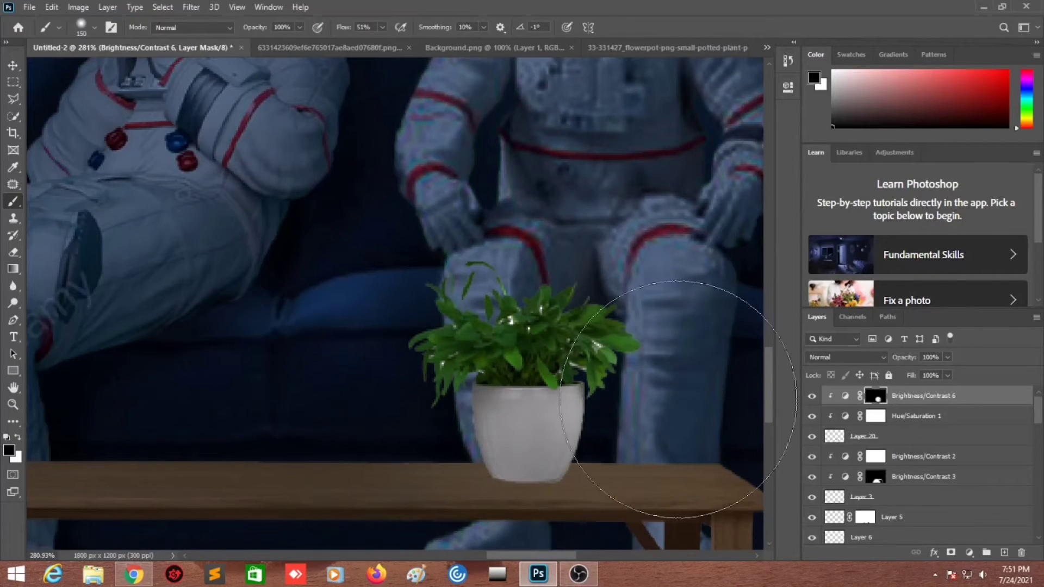
Paint a soft shadow under the pot on a new layer beneath the plant.
scroll(679, 400, down, 6)
click(925, 456)
key(ctrl+shift+alt+n)
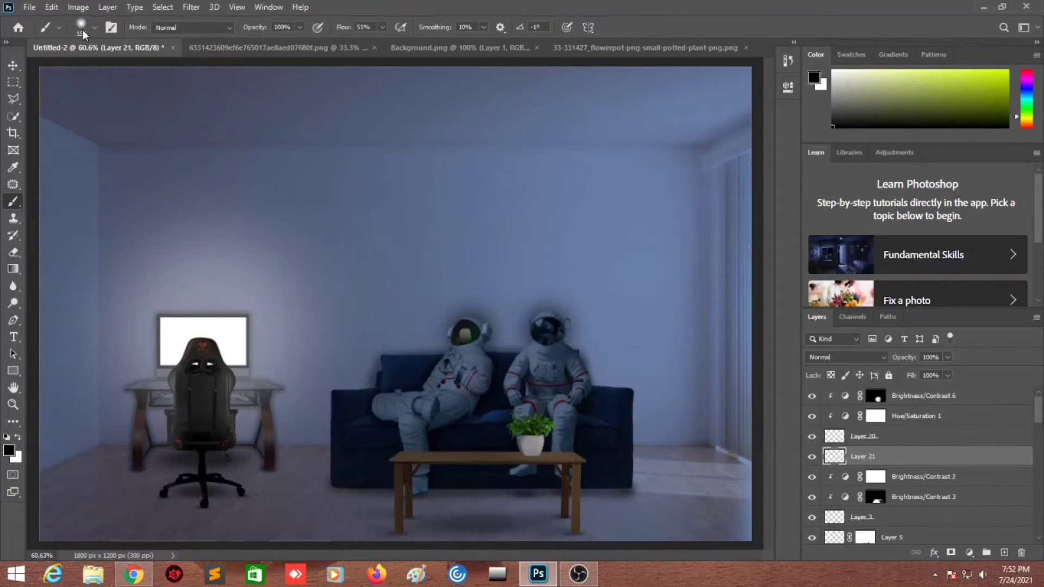
click(83, 29)
scroll(549, 443, up, 6)
scroll(466, 430, down, 2)
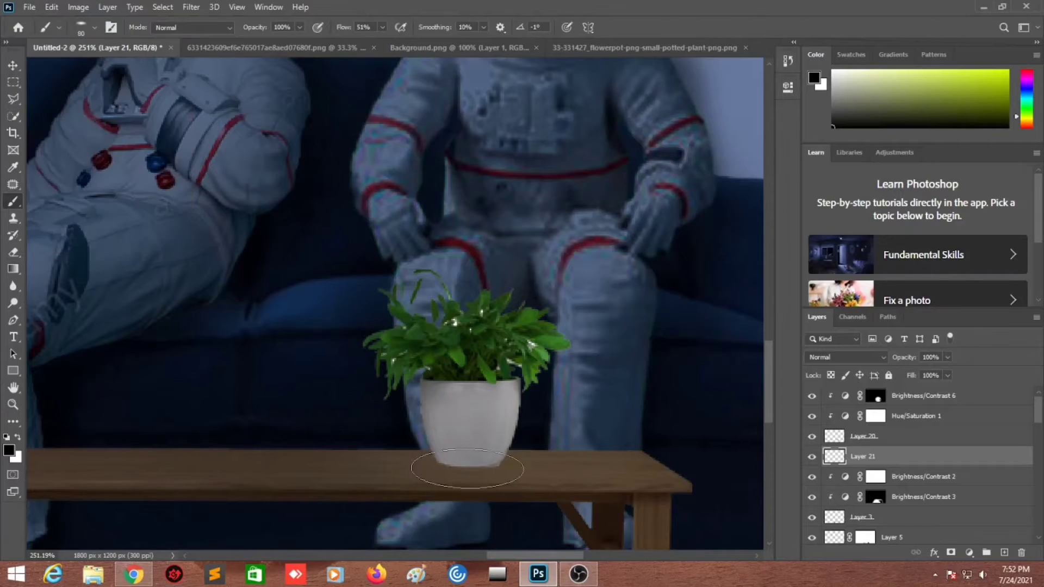
drag(429, 466, 506, 467)
key(v)
scroll(531, 428, down, 2)
scroll(531, 428, up, 3)
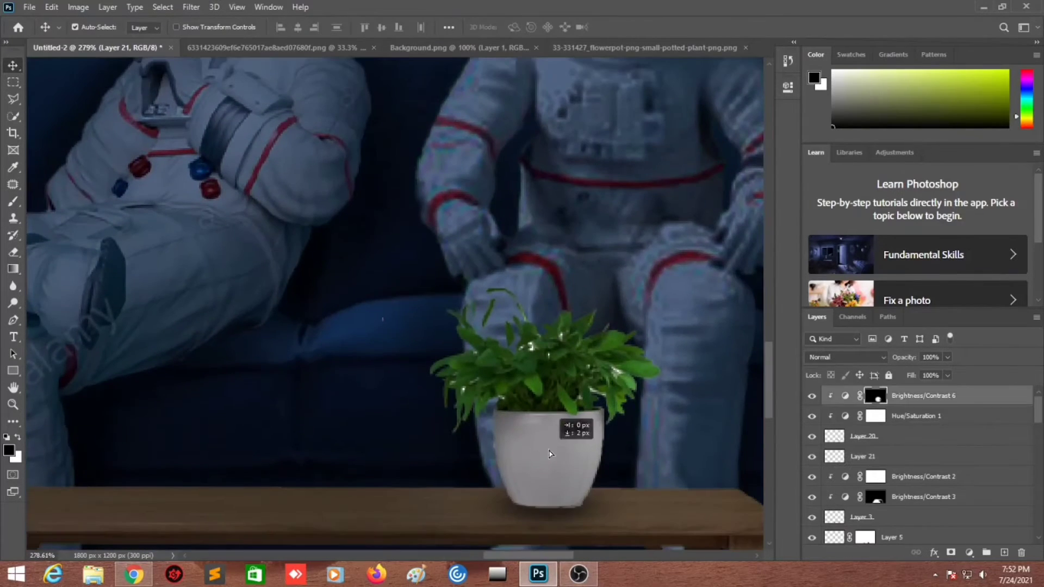
Add another clipped brightness adjustment to the plant layer and fit the room in view.
click(544, 455)
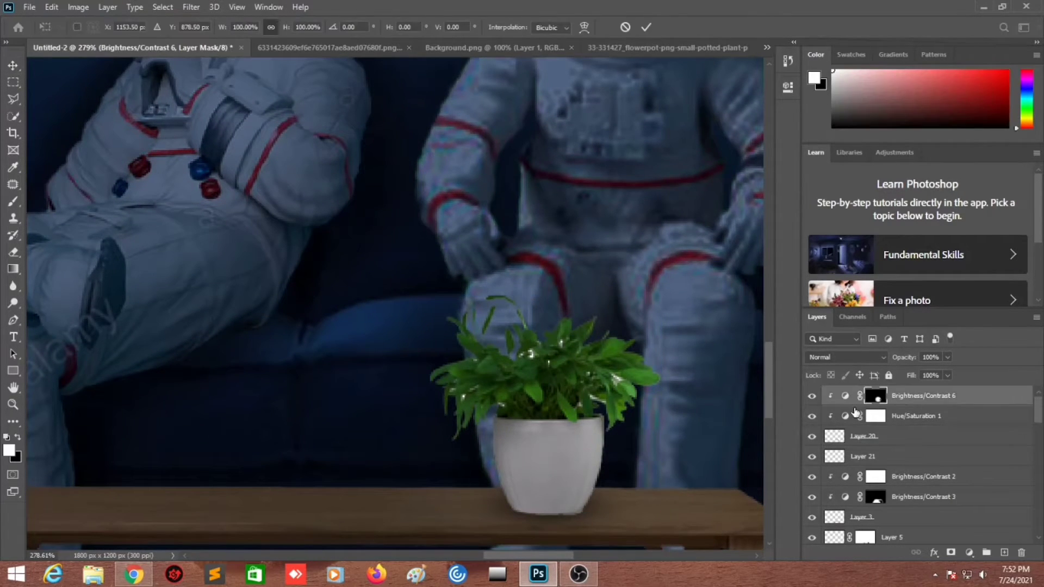
click(969, 553)
click(949, 365)
scroll(710, 242, down, 2)
key(ctrl+0)
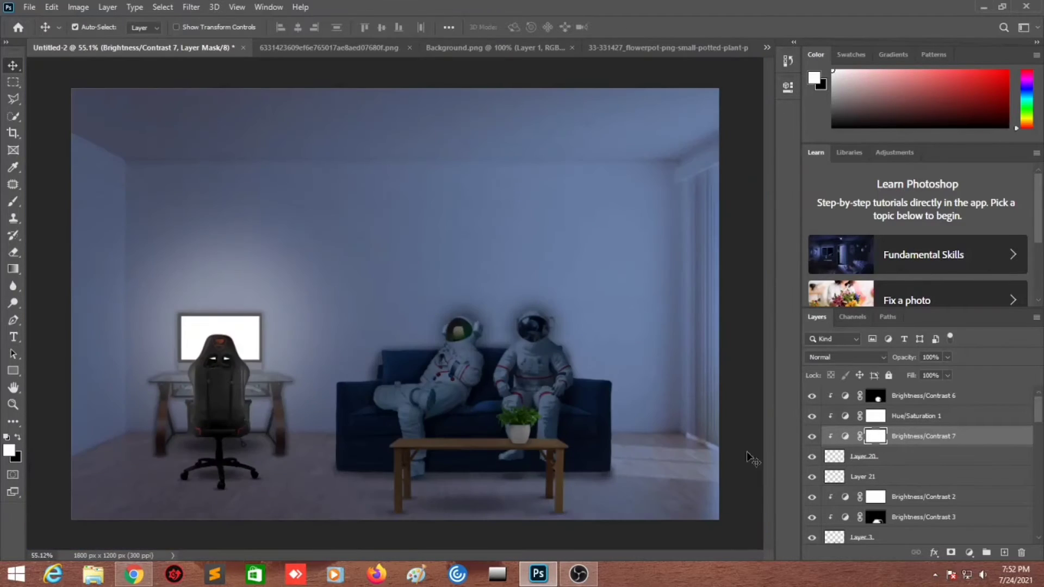
click(330, 48)
Place the spray bottle image on the coffee table, scaled down, left of the plant.
drag(422, 289, 517, 419)
right_click(929, 389)
key(Escape)
key(ctrl+t)
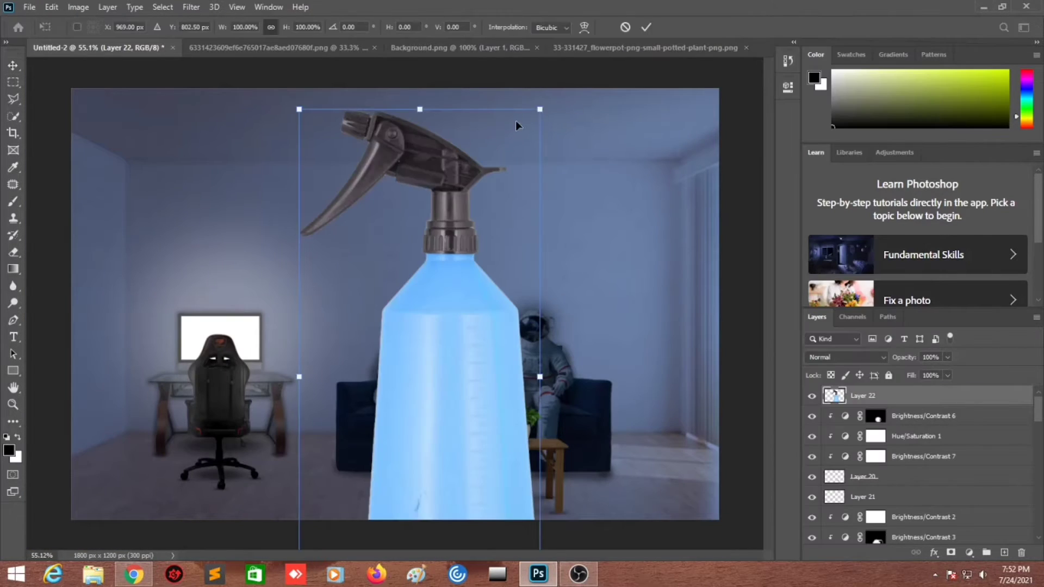
drag(516, 119, 538, 226)
scroll(478, 456, up, 5)
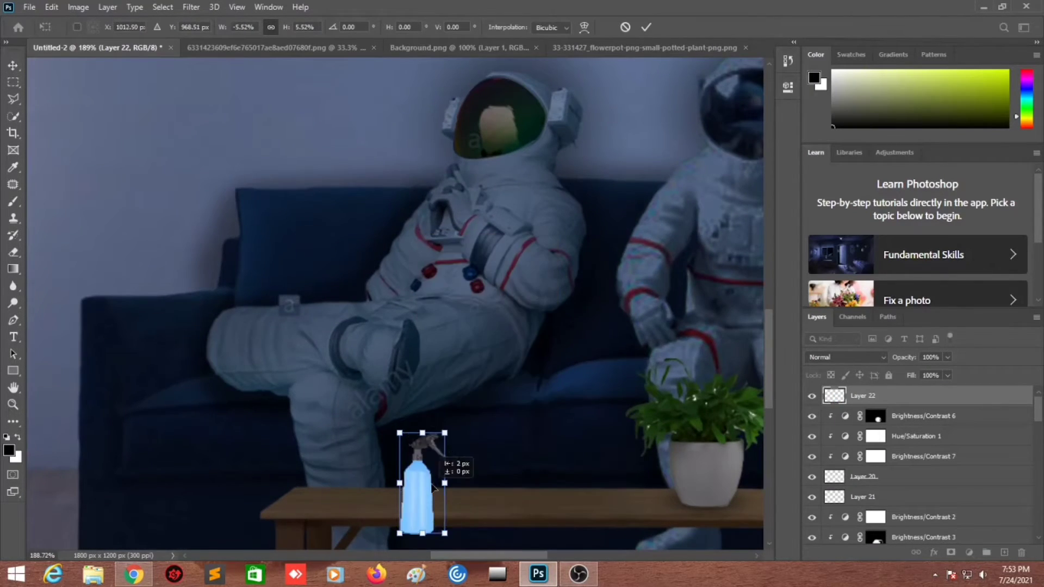
drag(450, 499, 537, 455)
key(Return)
key(ctrl+0)
Darken the bottle with a Brightness/Contrast adjustment, masked and painted onto the bottle only.
click(969, 552)
click(996, 332)
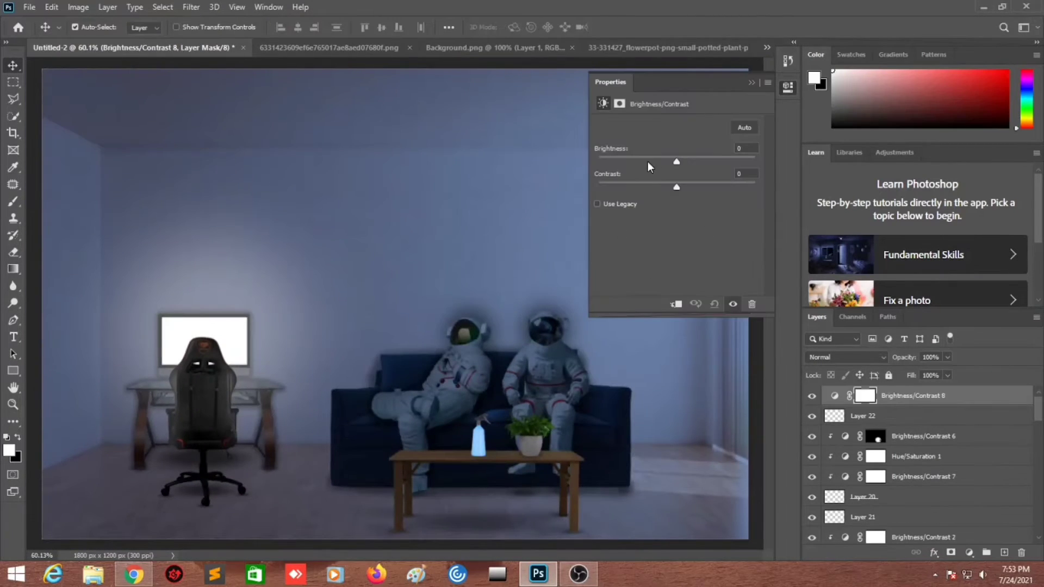
drag(677, 161, 653, 162)
click(751, 82)
key(ctrl+i)
key(b)
scroll(534, 503, up, 5)
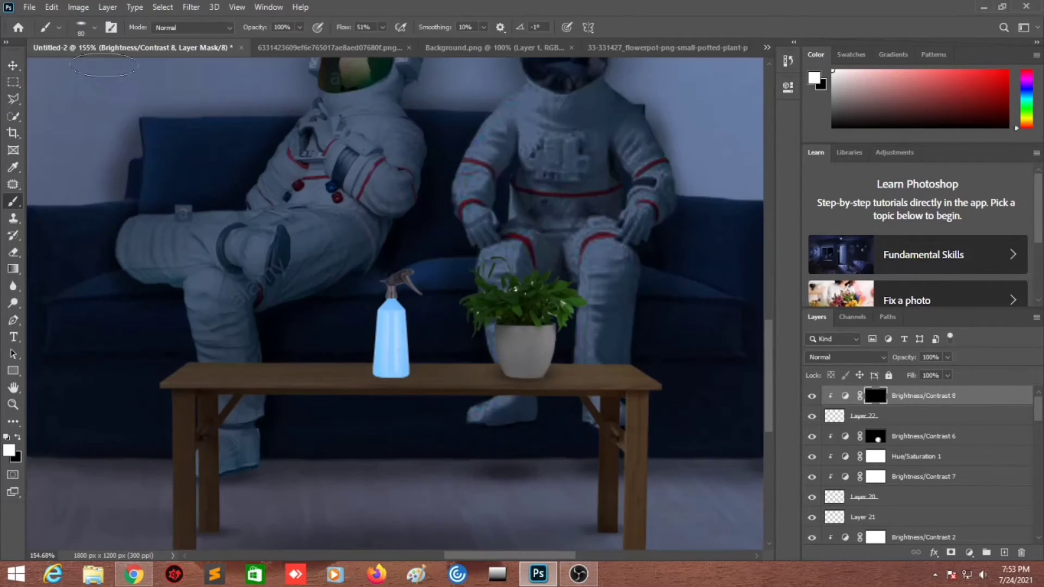
click(95, 27)
key(Return)
scroll(307, 262, up, 4)
click(373, 384)
Add a new layer for the bottle's shadow with a brush ready.
key(x)
click(1004, 552)
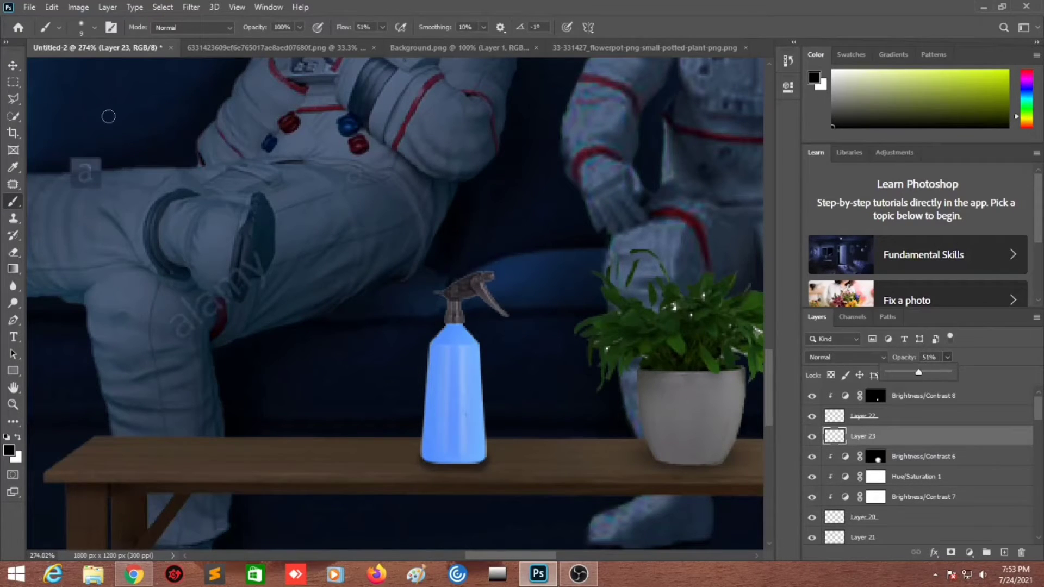
click(95, 27)
key(Return)
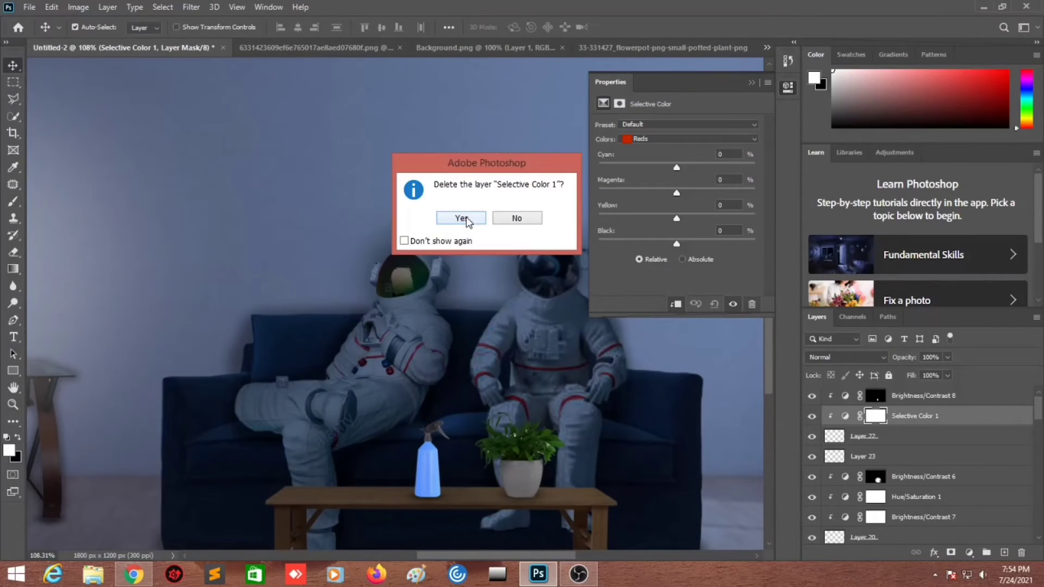
Add a Levels adjustment to tone down the bottle.
click(462, 219)
click(969, 553)
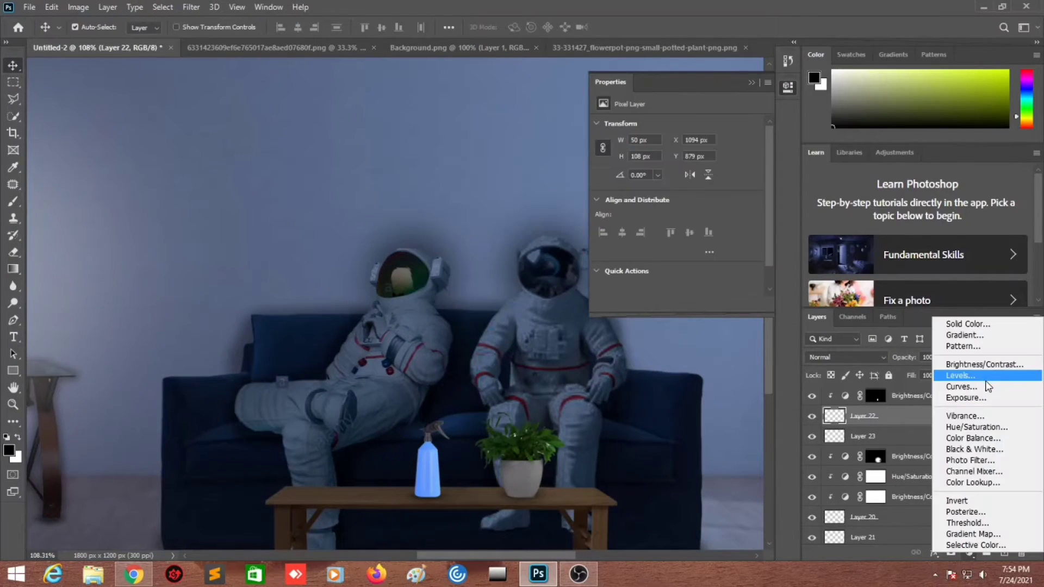
click(923, 387)
scroll(669, 226, down, 3)
scroll(356, 400, up, 3)
scroll(356, 400, down, 2)
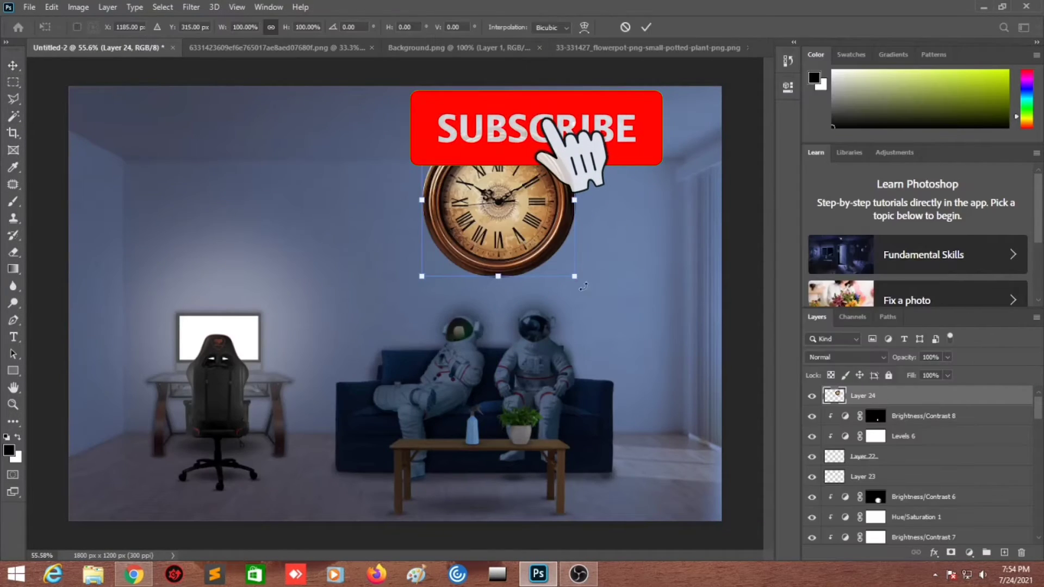
Give the clock a drop shadow with wider spread and lower opacity.
click(993, 374)
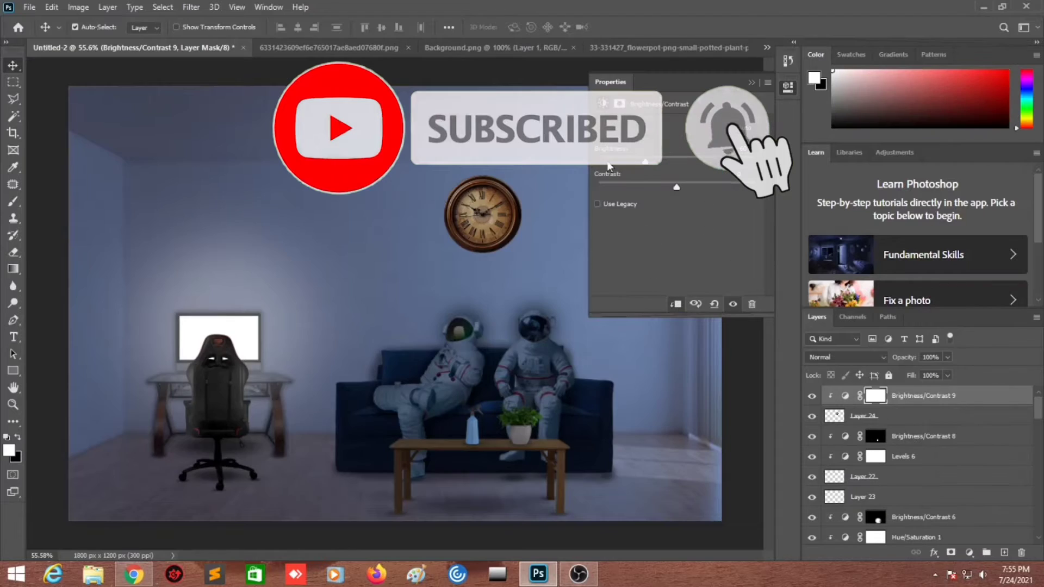
double_click(913, 416)
click(500, 433)
mouse_move(741, 175)
mouse_down()
mouse_move(814, 146)
mouse_move(832, 118)
mouse_up()
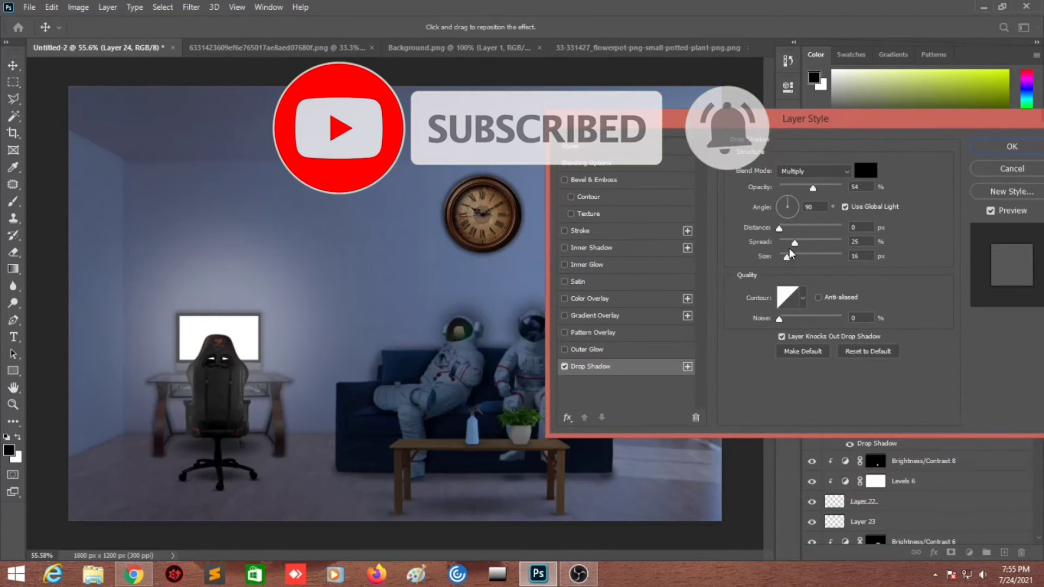
drag(804, 243, 811, 243)
drag(813, 187, 808, 188)
double_click(811, 207)
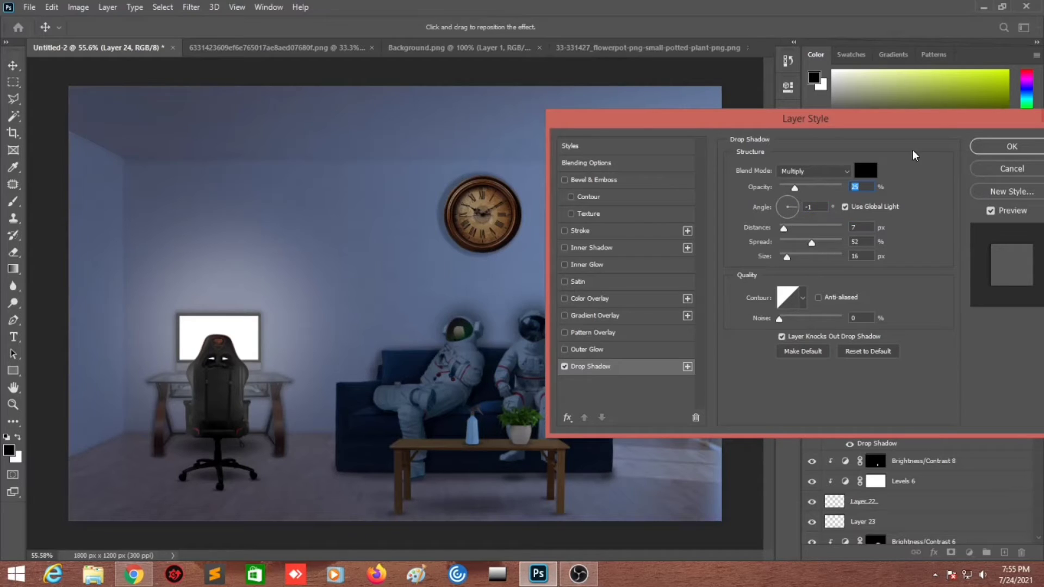
click(983, 152)
Darken the clock with a clipped Levels adjustment, lowered output white, painted back through an inverted mask.
click(970, 553)
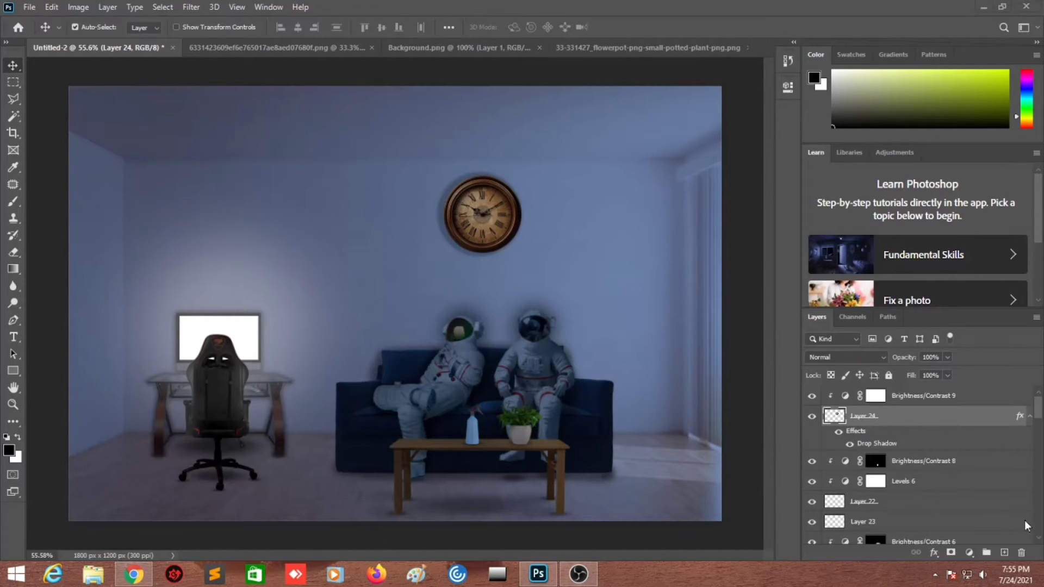
click(970, 553)
click(947, 376)
drag(757, 257, 717, 257)
key(ctrl+i)
key(b)
scroll(373, 207, up, 3)
click(87, 27)
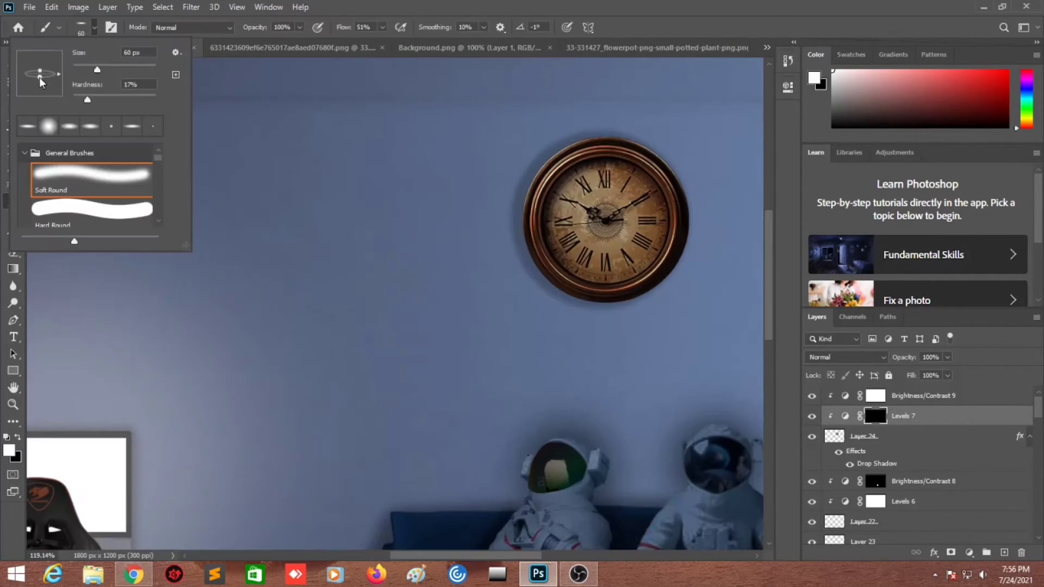
drag(544, 174, 625, 261)
scroll(598, 245, down, 5)
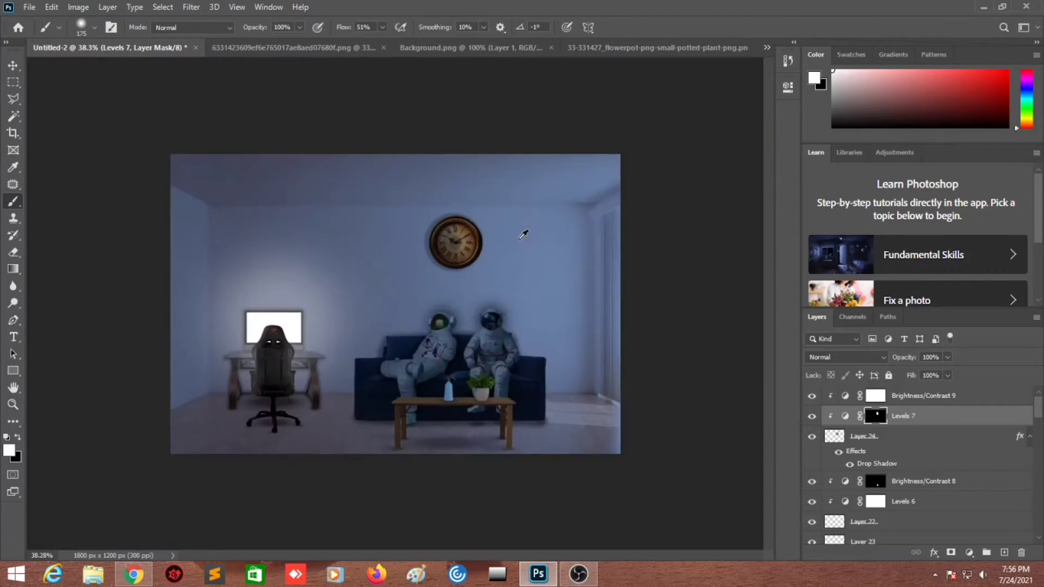
scroll(664, 326, up, 5)
Position the bookshelf against the wall right of the sofa and commit it.
click(17, 73)
scroll(201, 256, down, 2)
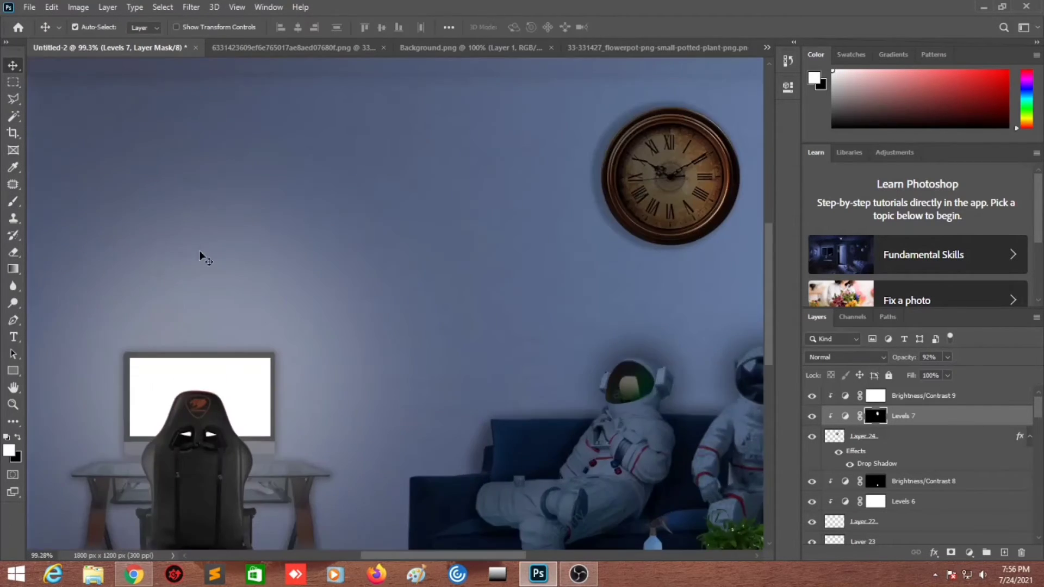
scroll(226, 308, down, 2)
scroll(226, 308, down, 1)
scroll(343, 522, up, 2)
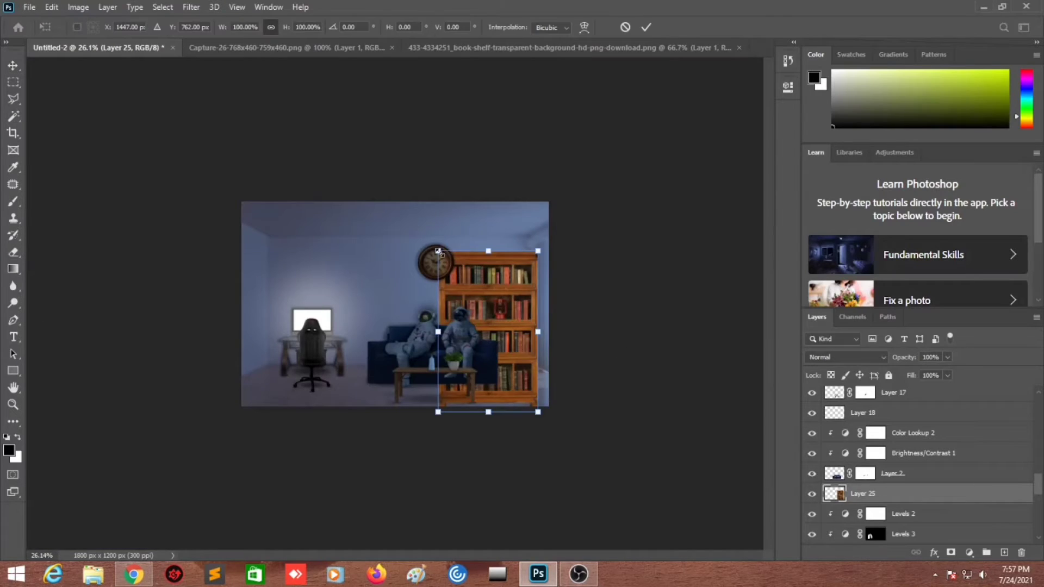
key(Return)
scroll(674, 318, up, 1)
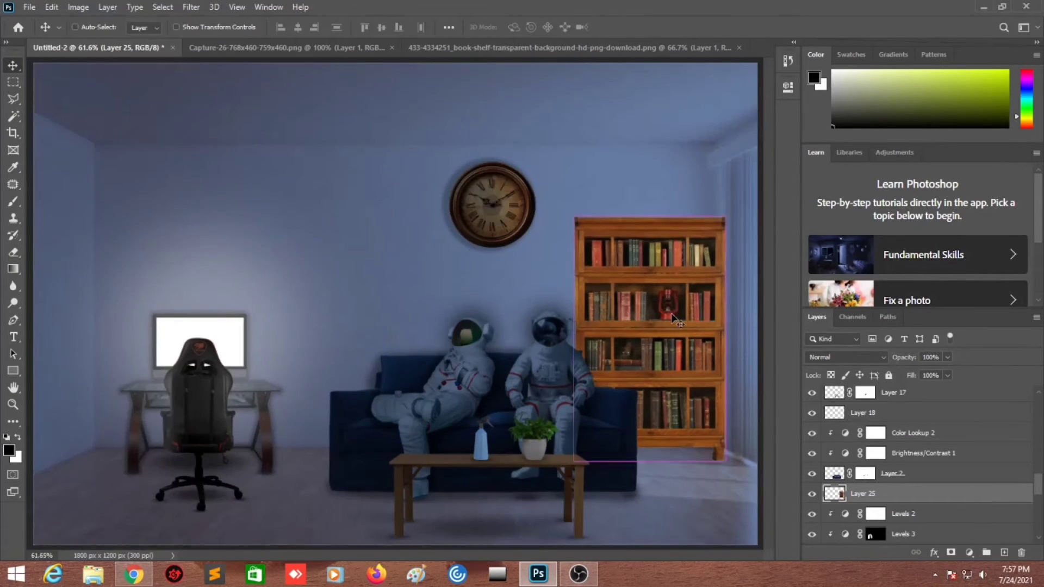
Add clipped Levels and Brightness/Contrast (-37) adjustments to darken the bookshelf.
click(969, 553)
click(956, 368)
key(ctrl+alt+g)
scroll(748, 315, down, 1)
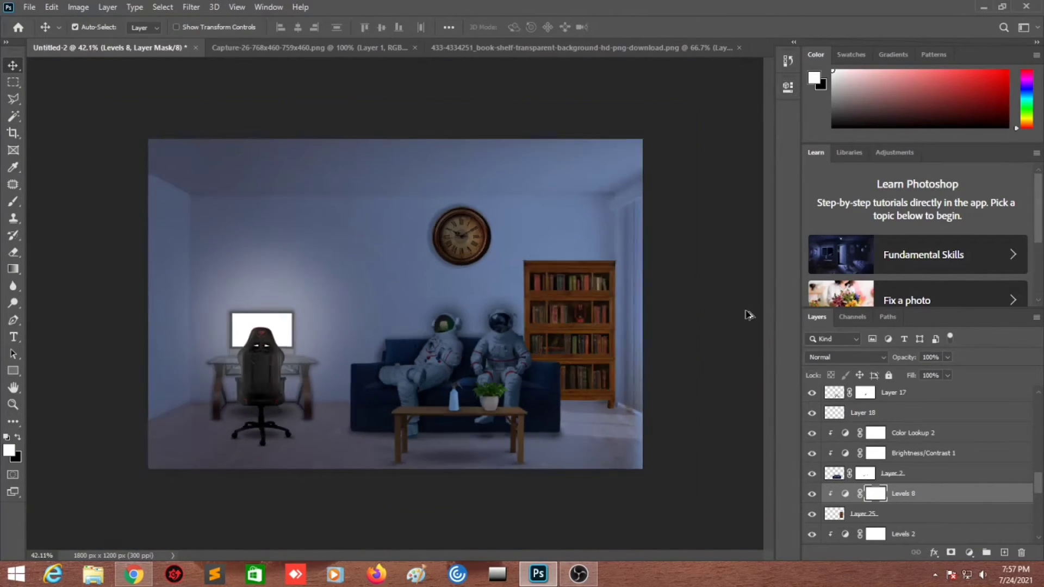
scroll(748, 315, up, 2)
click(865, 514)
click(969, 553)
click(955, 364)
key(ctrl+alt+g)
drag(677, 158, 656, 163)
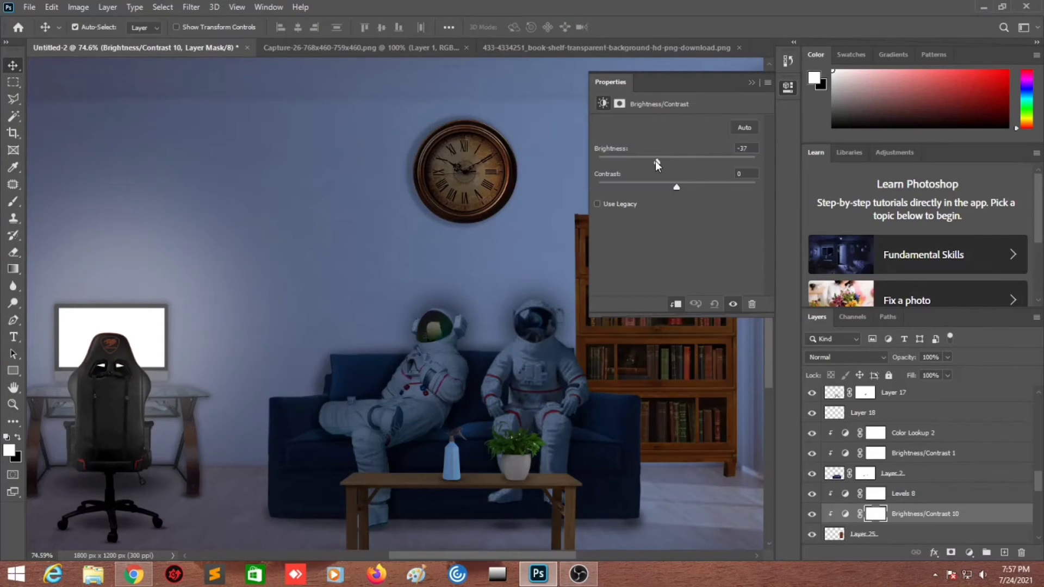
click(752, 82)
On a new layer, set up a smaller black brush to shade the bookshelf's base.
key(ctrl+shift+alt+n)
key(d)
key(b)
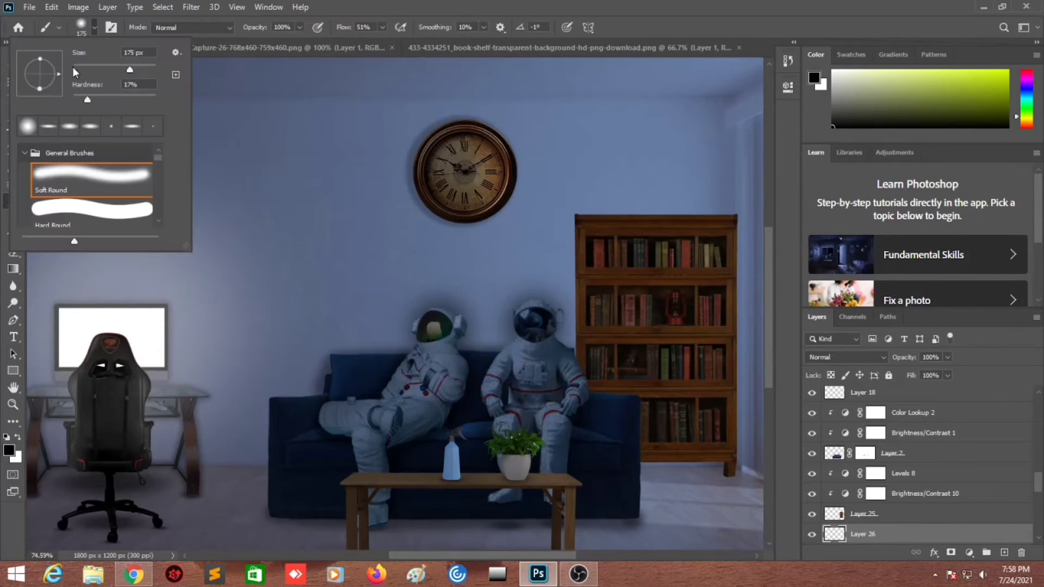
scroll(505, 484, up, 2)
scroll(469, 464, down, 2)
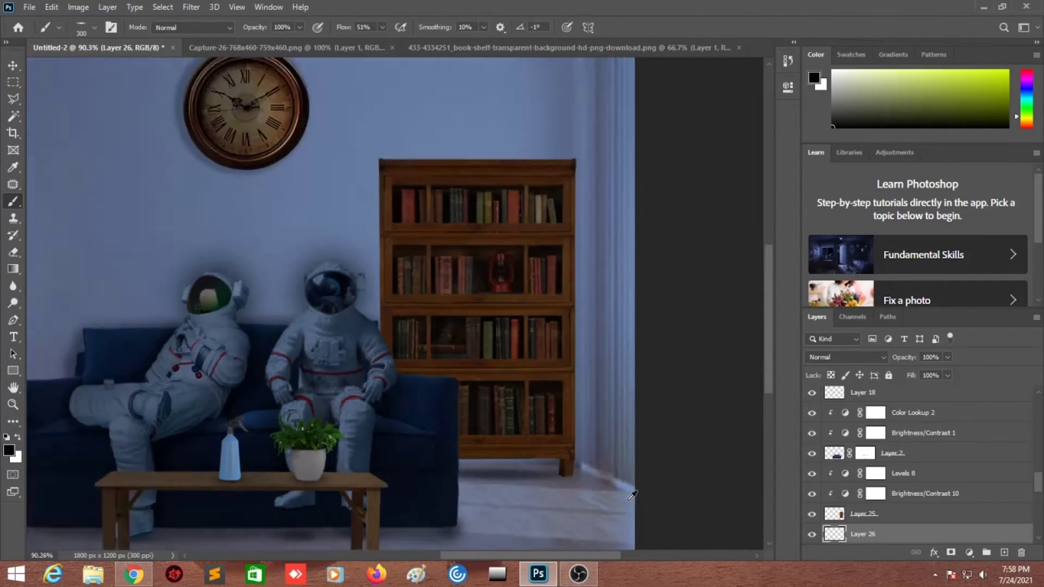
scroll(469, 463, down, 2)
scroll(660, 459, up, 4)
scroll(599, 451, up, 3)
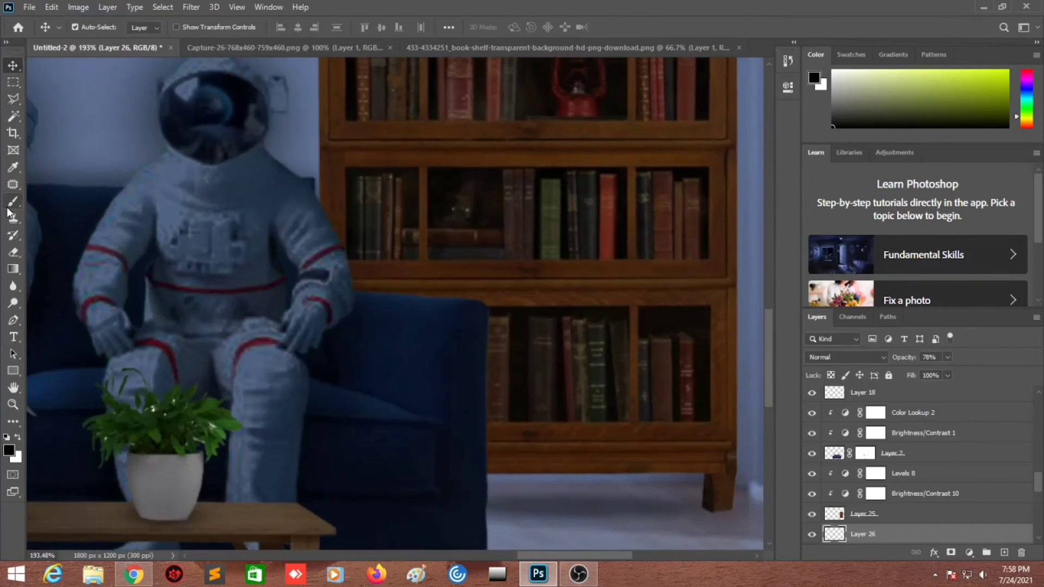
scroll(492, 442, up, 2)
scroll(492, 442, up, 1)
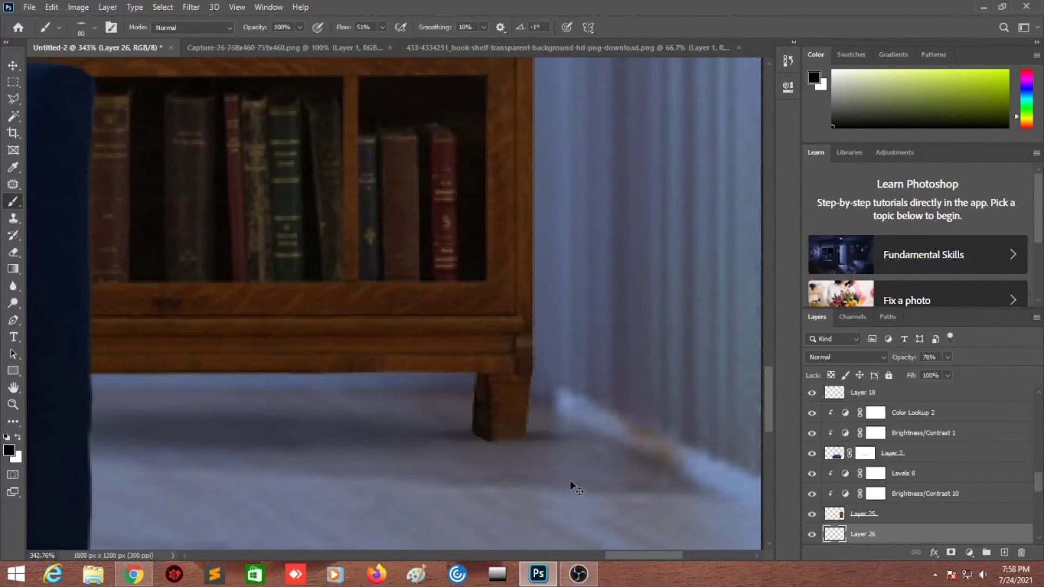
scroll(574, 487, down, 5)
scroll(543, 490, up, 6)
key(bracketleft)
key(bracketleft)
key(bracketleft)
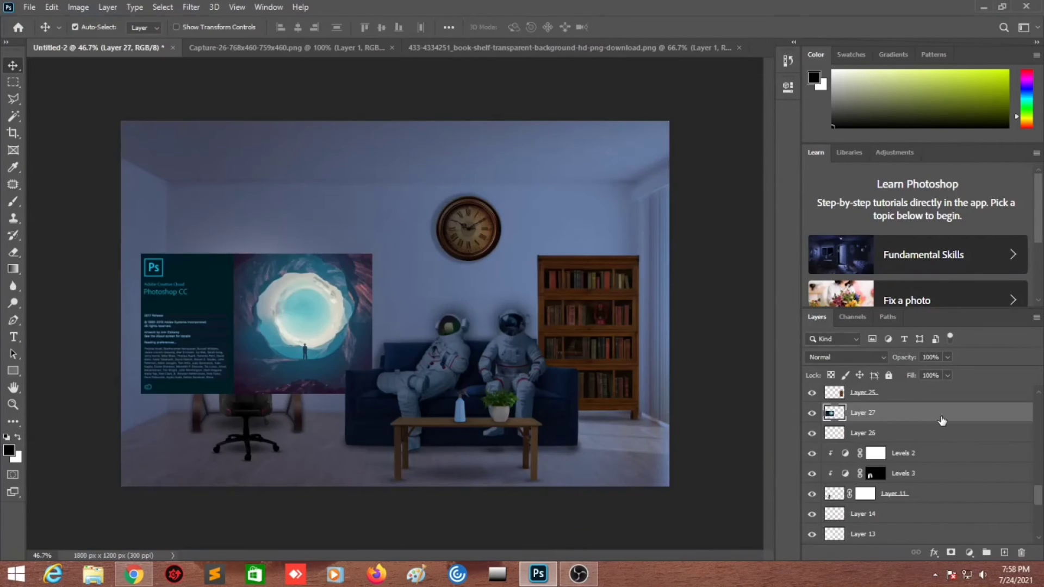
Move Layer 27 below Layer 11 and fit the splash image onto the monitor screen.
drag(943, 421, 942, 504)
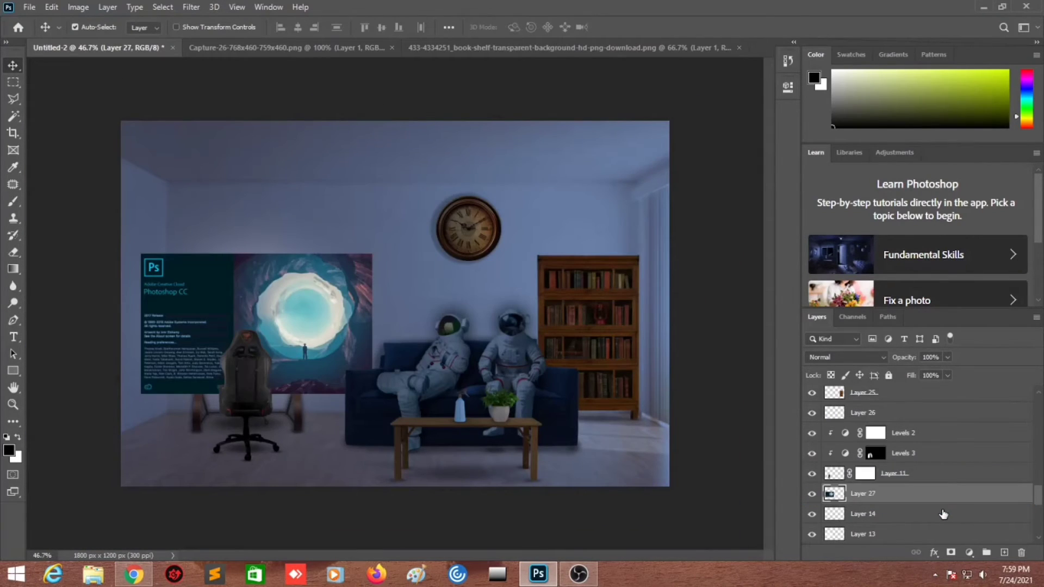
key(ctrl+t)
drag(141, 254, 298, 348)
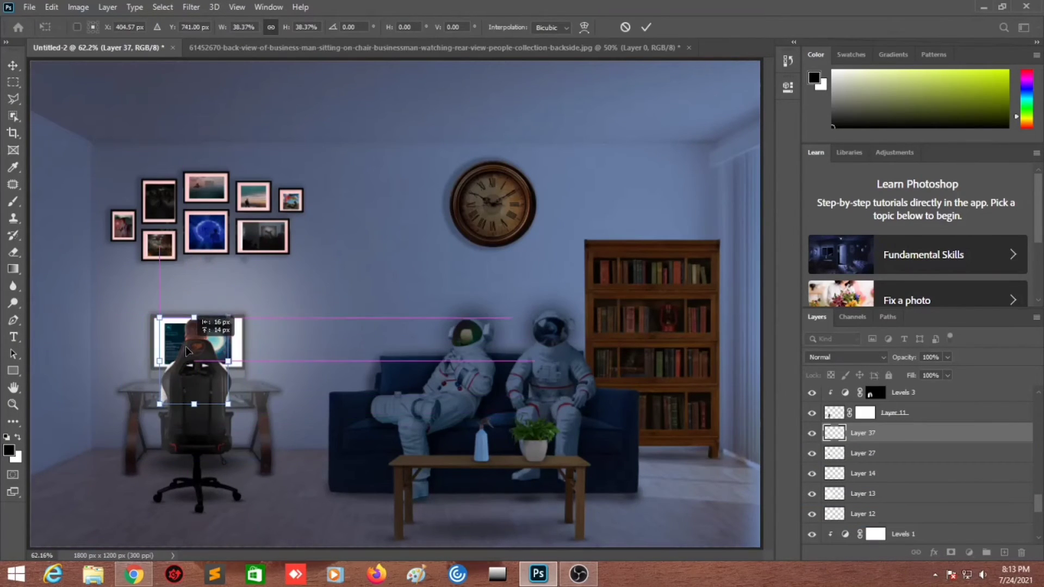
scroll(188, 351, up, 5)
drag(279, 444, 194, 194)
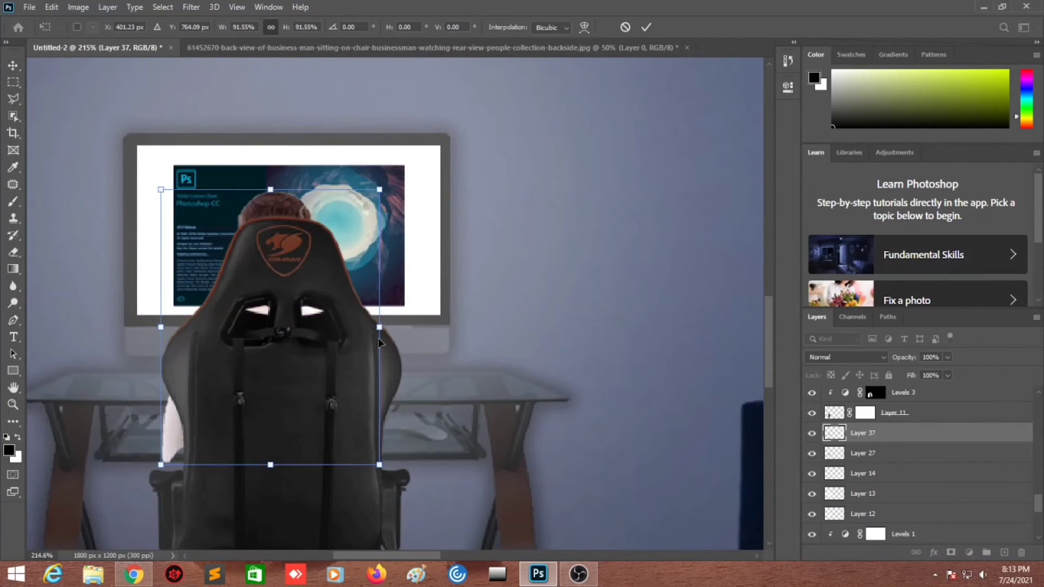
key(Return)
Add a Levels adjustment to the screen image and open the seated man photo.
click(969, 553)
click(957, 384)
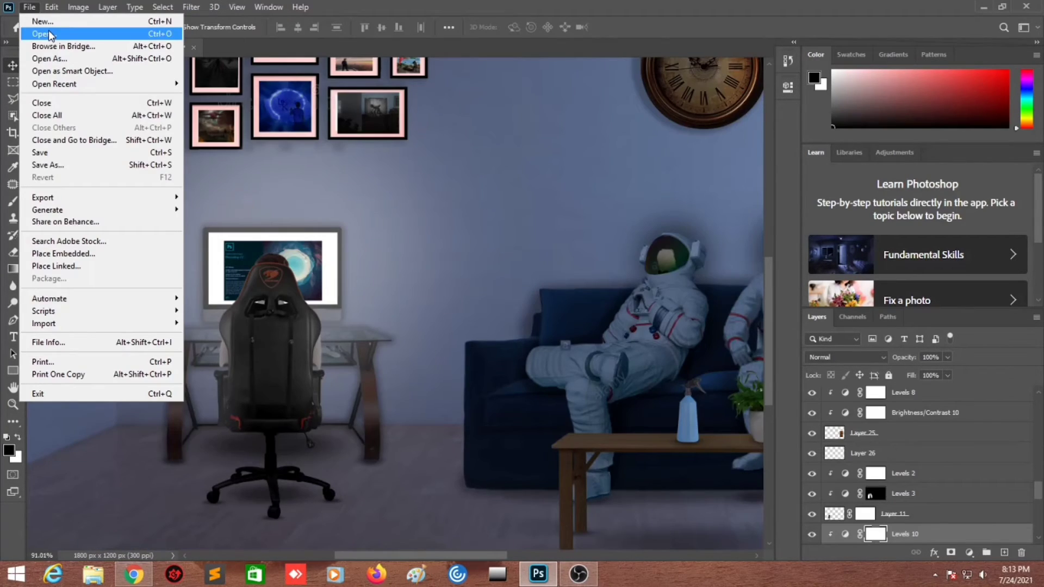
click(51, 35)
double_click(340, 163)
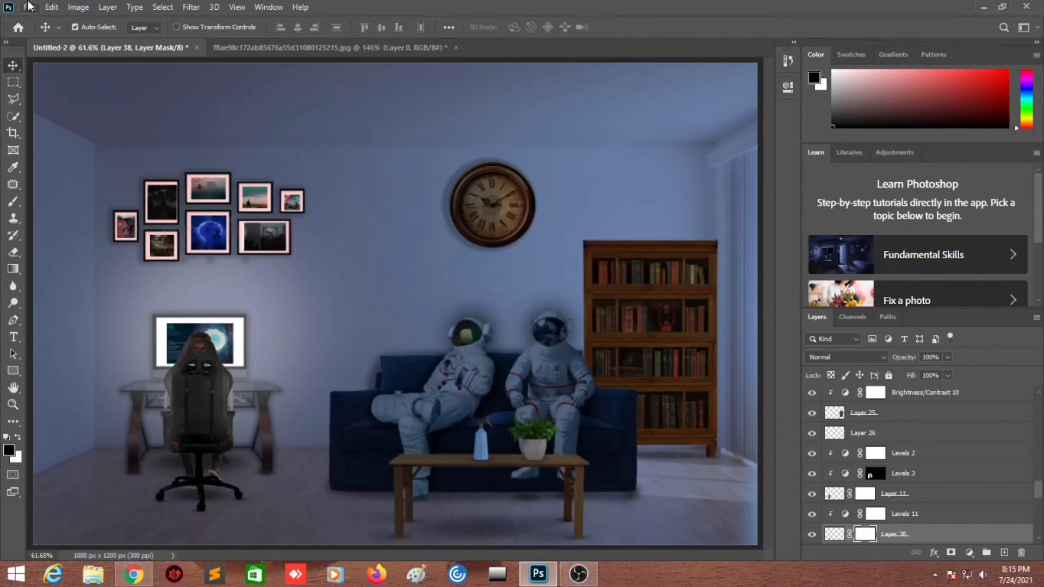
Open the air conditioner photo and select the unit with Object Selection.
click(28, 7)
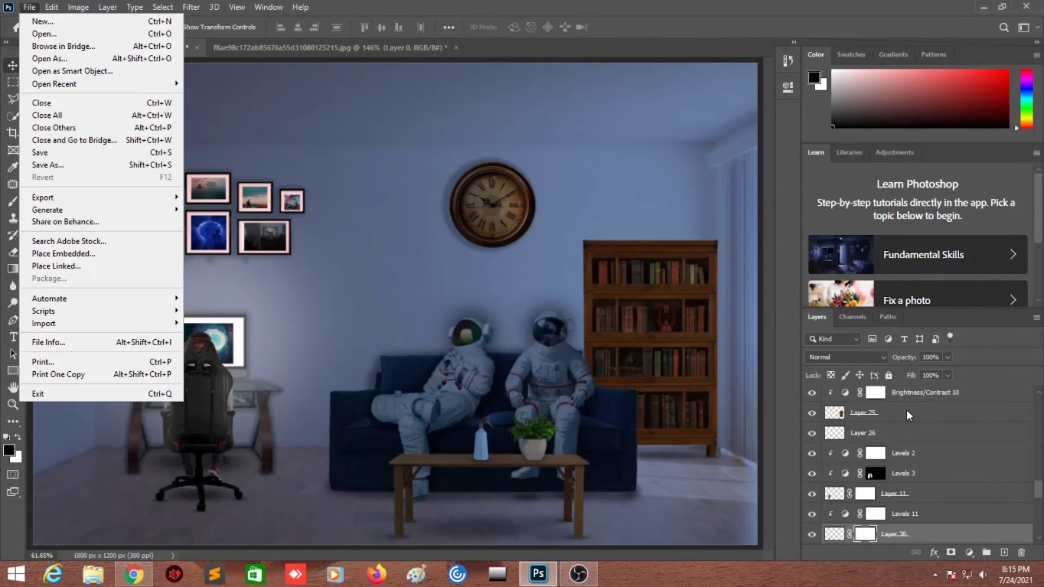
click(40, 42)
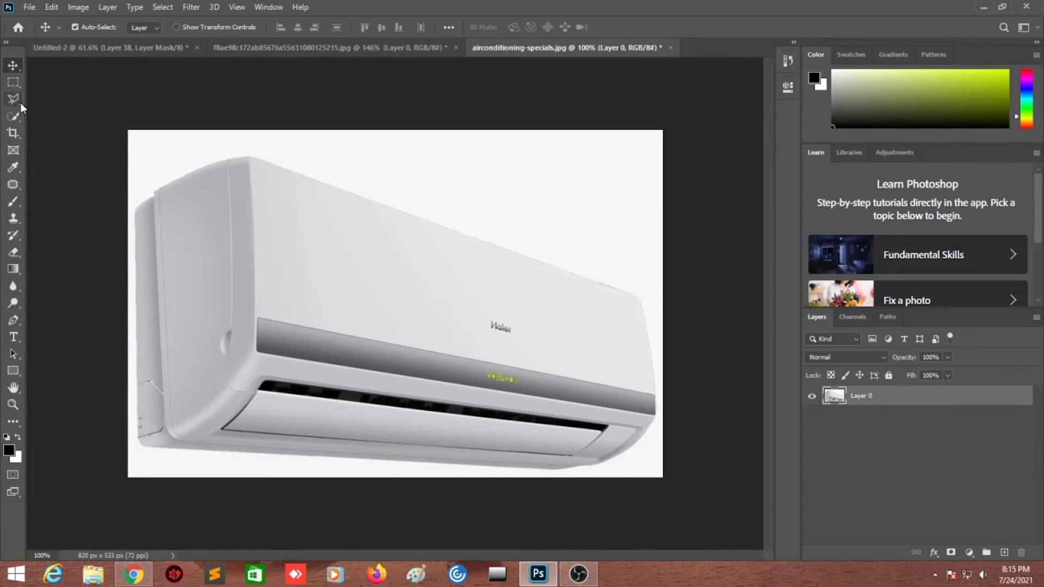
right_click(13, 116)
click(49, 110)
drag(131, 153, 667, 449)
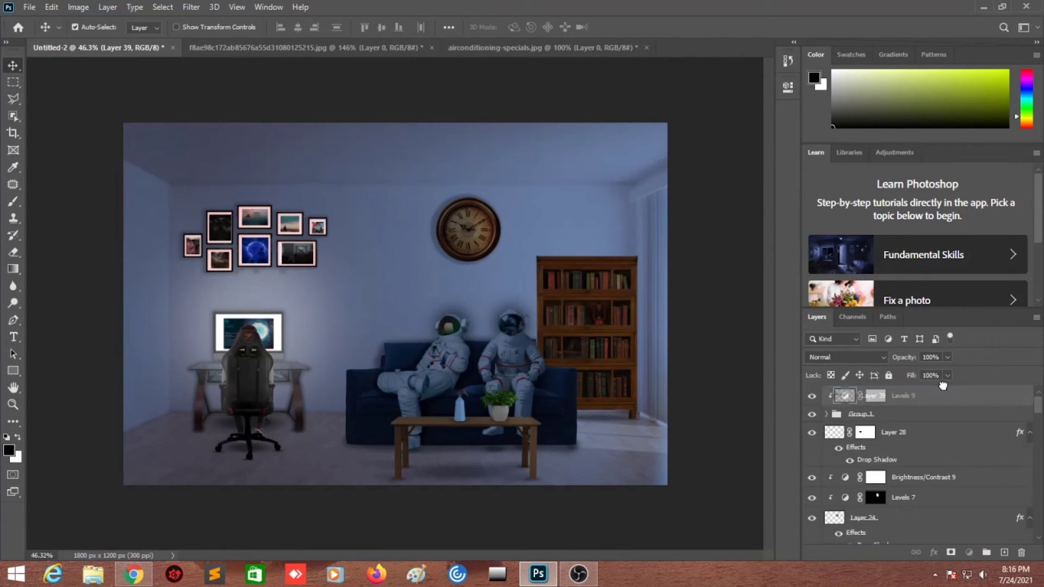
Paste the air conditioner, shrink it, and tilt it about 4.5 degrees on the upper-left wall.
key(ctrl+t)
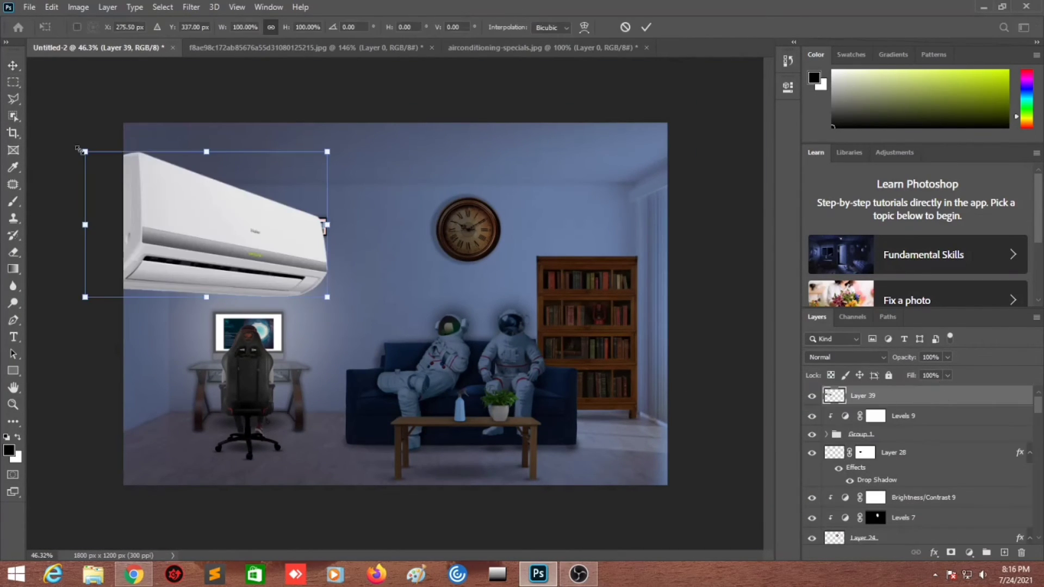
drag(327, 151, 178, 145)
key(Return)
scroll(145, 194, up, 2)
scroll(366, 205, up, 2)
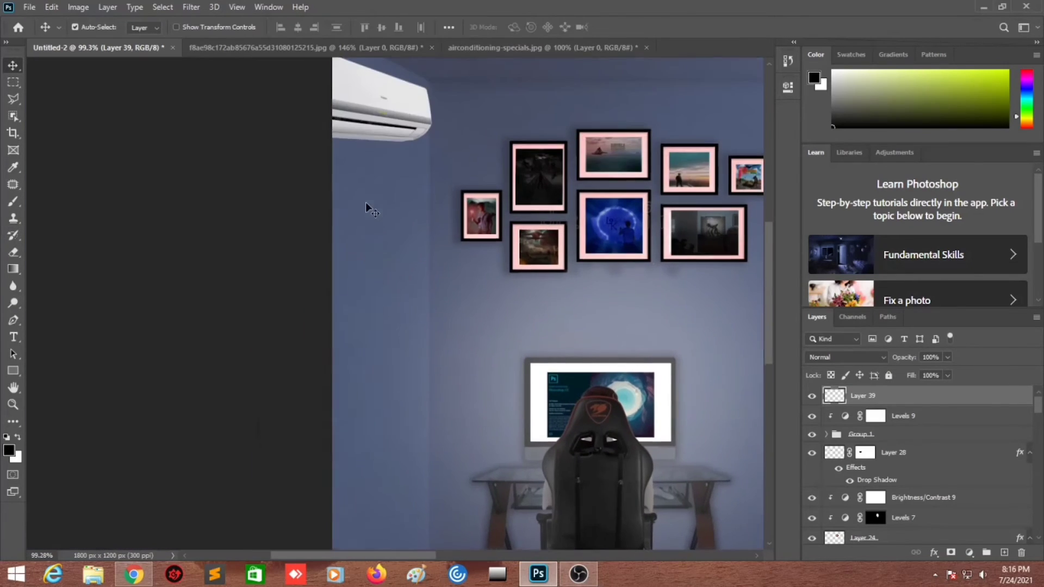
key(ctrl+t)
drag(520, 91, 525, 105)
key(Return)
Darken the air conditioner with a Curves adjustment and give it a drop shadow.
click(969, 553)
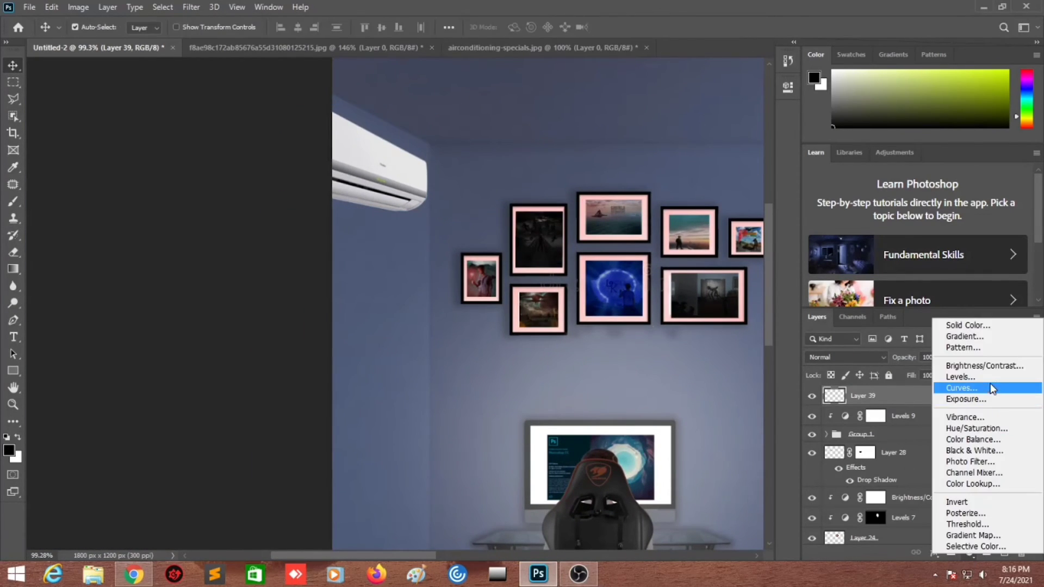
click(874, 386)
drag(753, 157, 753, 227)
click(752, 83)
double_click(840, 416)
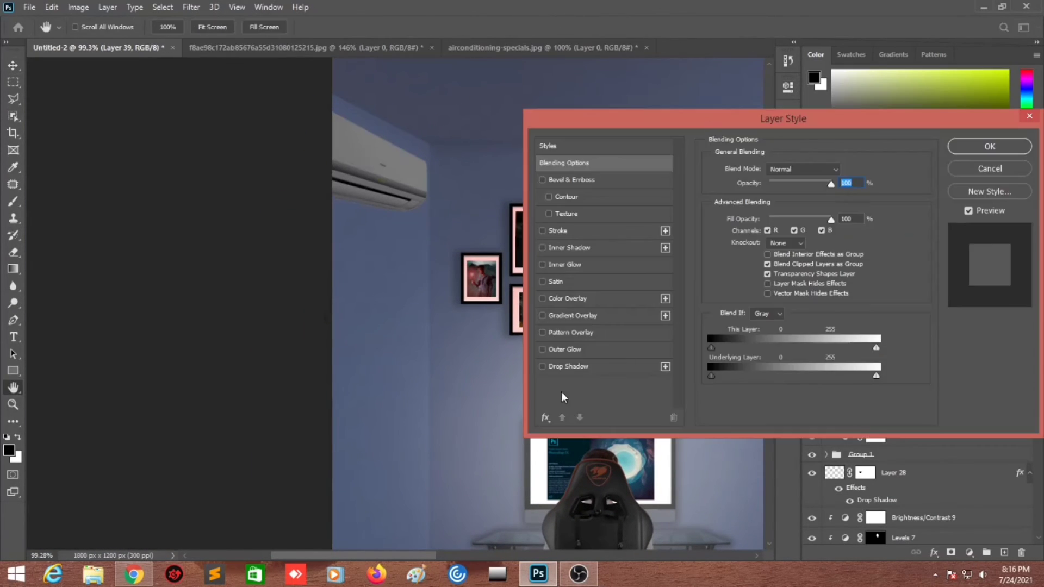
click(566, 429)
click(998, 144)
Fit the room in view and close the seated man and air conditioner source images.
key(ctrl+0)
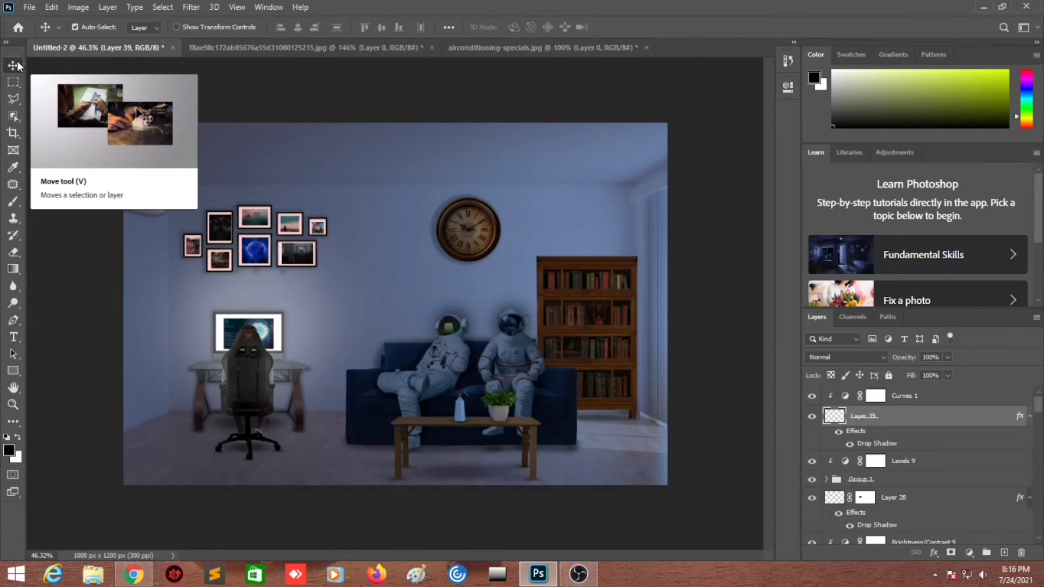
key(ctrl+Tab)
key(ctrl+w)
key(ctrl+w)
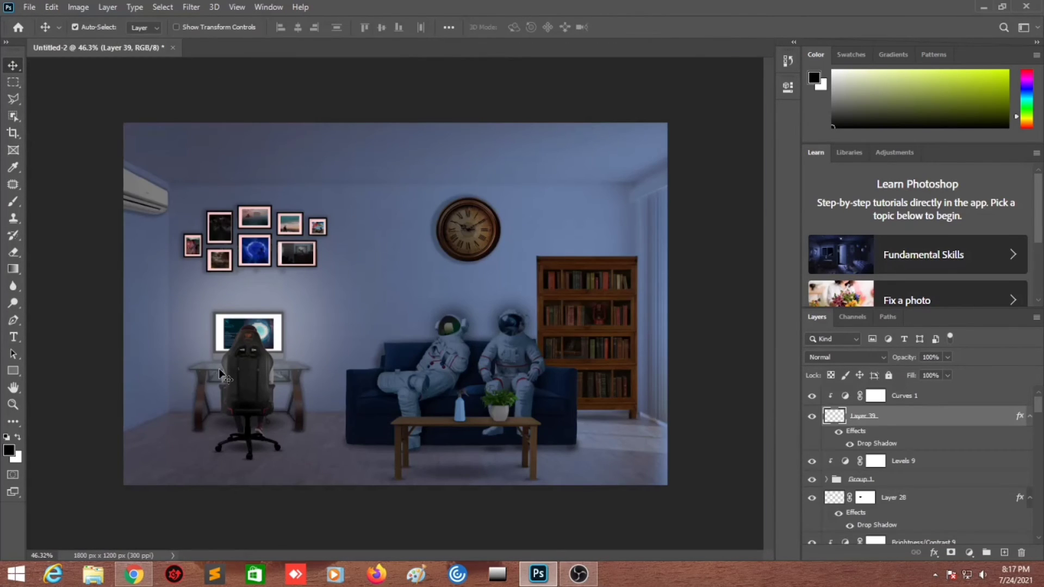
Paint a thin white highlight along the sofa's left edge on a new Overlay layer.
key(ctrl+shift+alt+n)
key(x)
key(b)
scroll(348, 370, up, 3)
scroll(380, 326, up, 2)
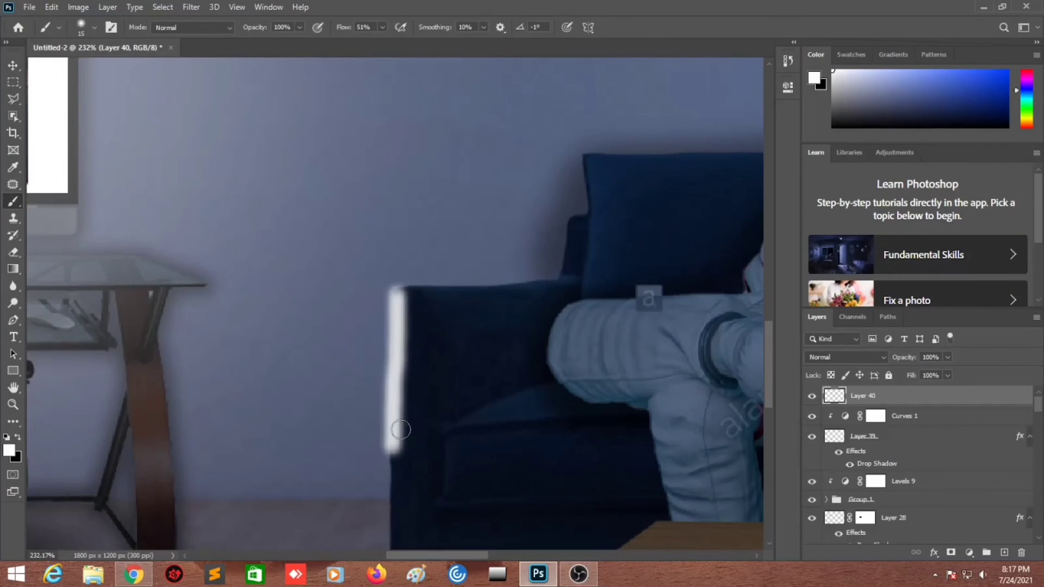
key(ctrl+z)
key(bracketleft)
key(bracketleft)
scroll(395, 161, down, 5)
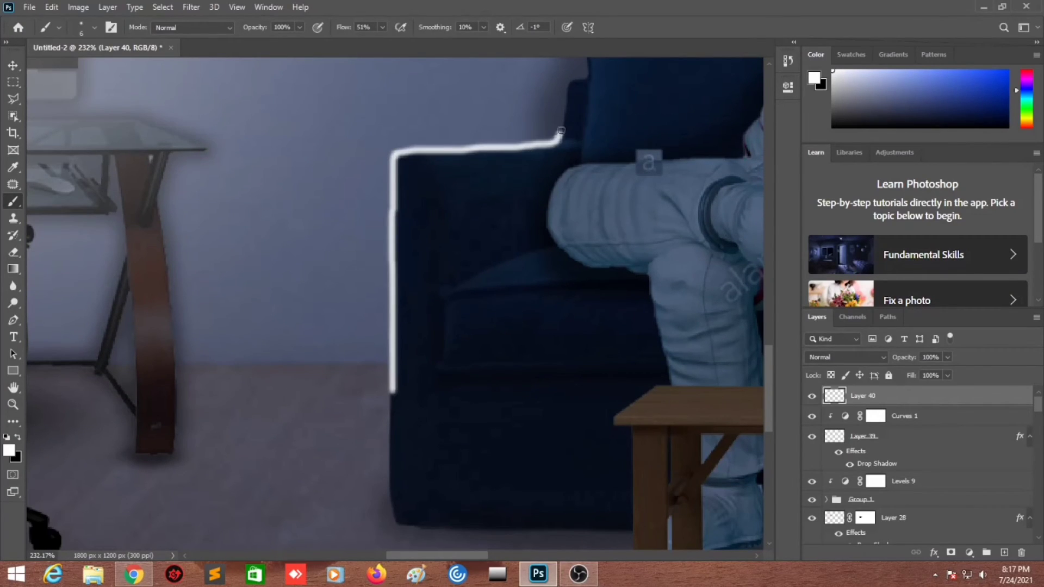
click(845, 358)
click(837, 400)
key(ctrl+0)
key(v)
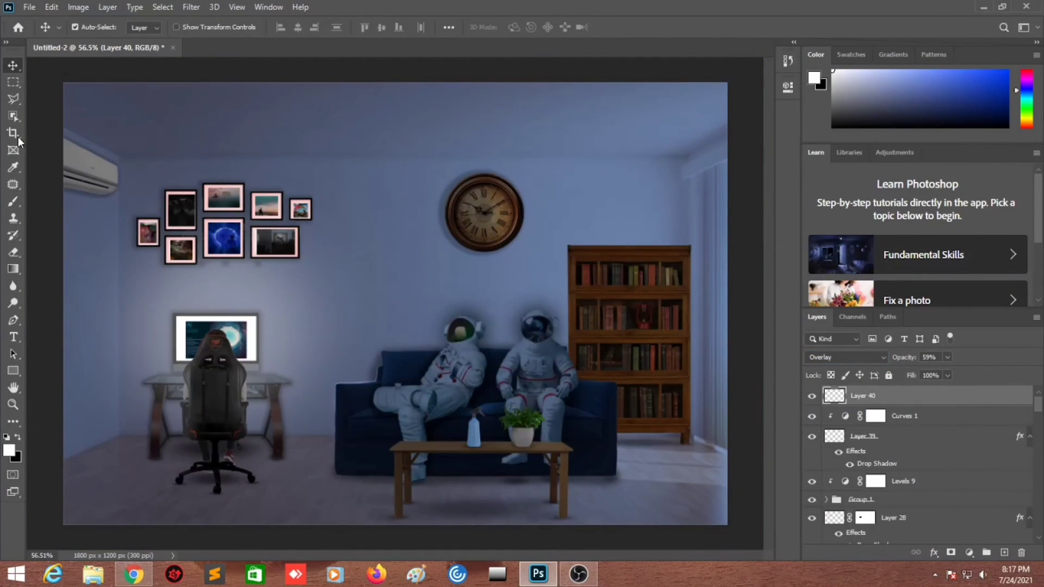
Paint a soft glow in the wall's sampled blue across the room's centre at 60% opacity.
click(13, 201)
scroll(182, 175, down, 2)
alt+click(382, 155)
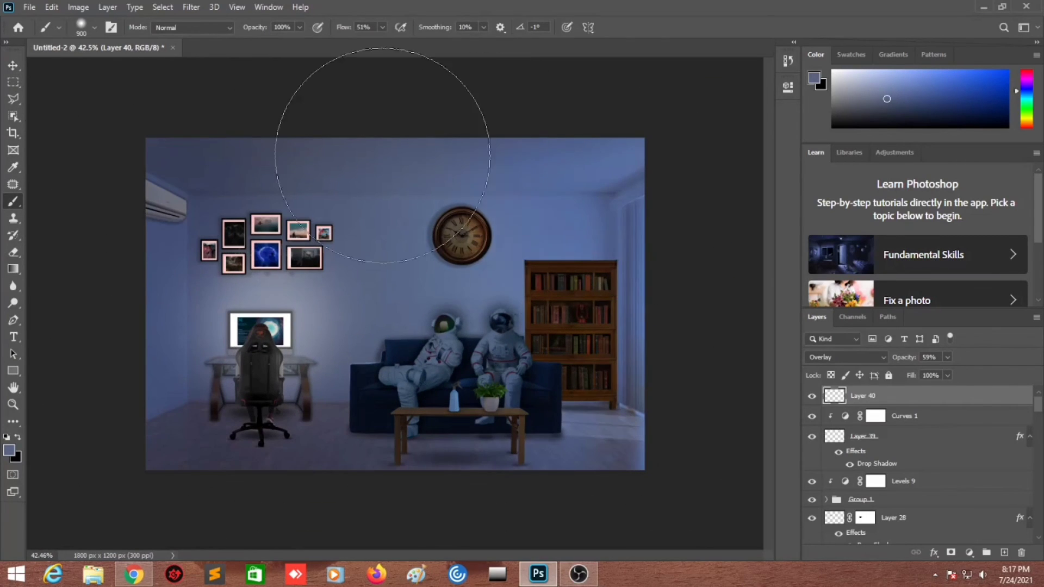
scroll(395, 305, up, 2)
click(421, 247)
mouse_move(945, 376)
mouse_down()
mouse_move(959, 376)
mouse_move(949, 375)
mouse_up()
key(v)
scroll(392, 201, down, 1)
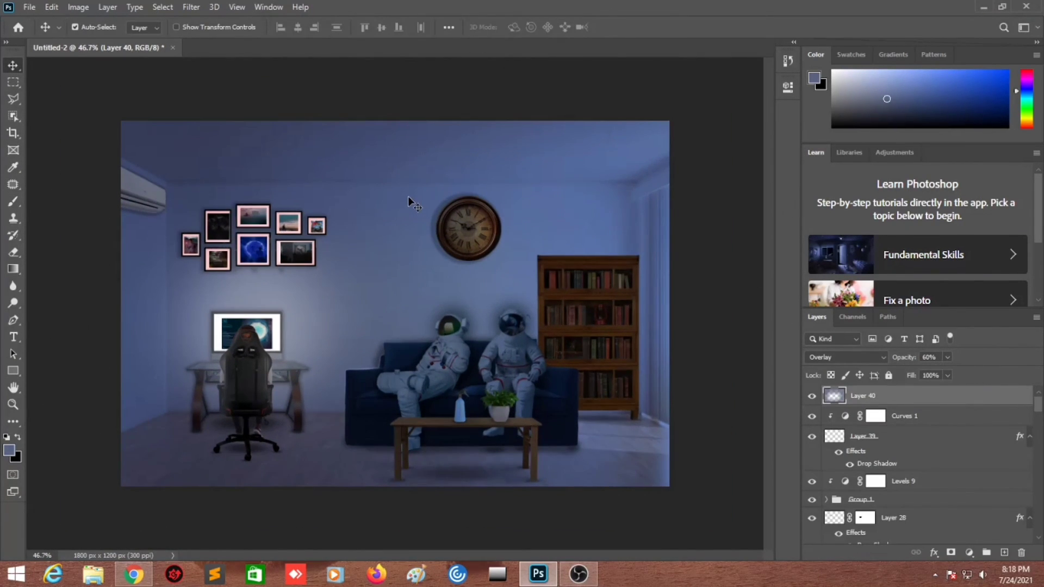